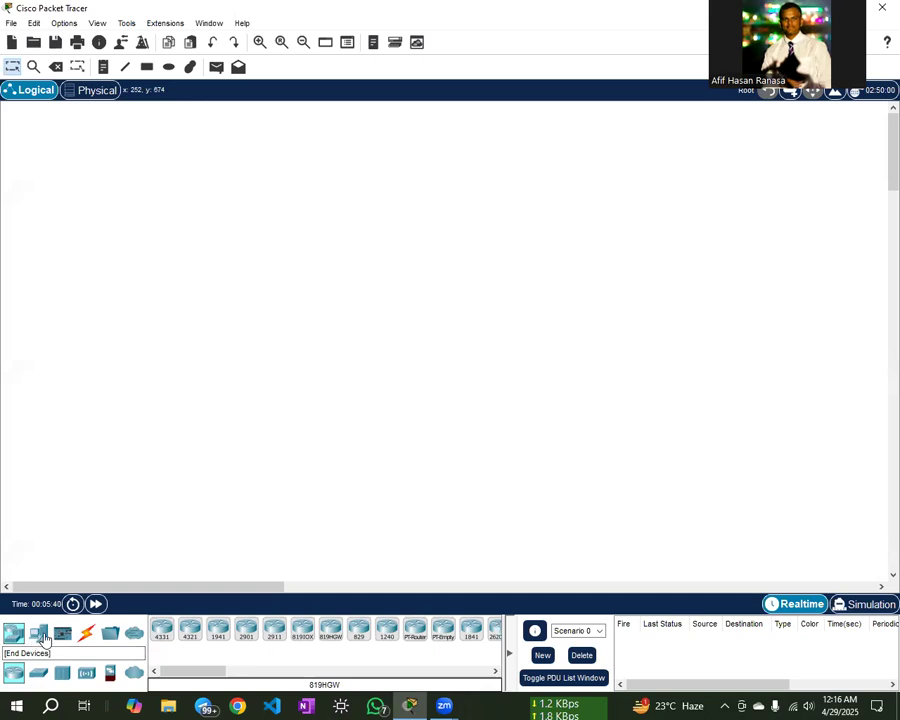
# - Place four PCs, PC0 and PC1 on the left and PC2 and PC3 on the right
pyautogui.click(40, 634)
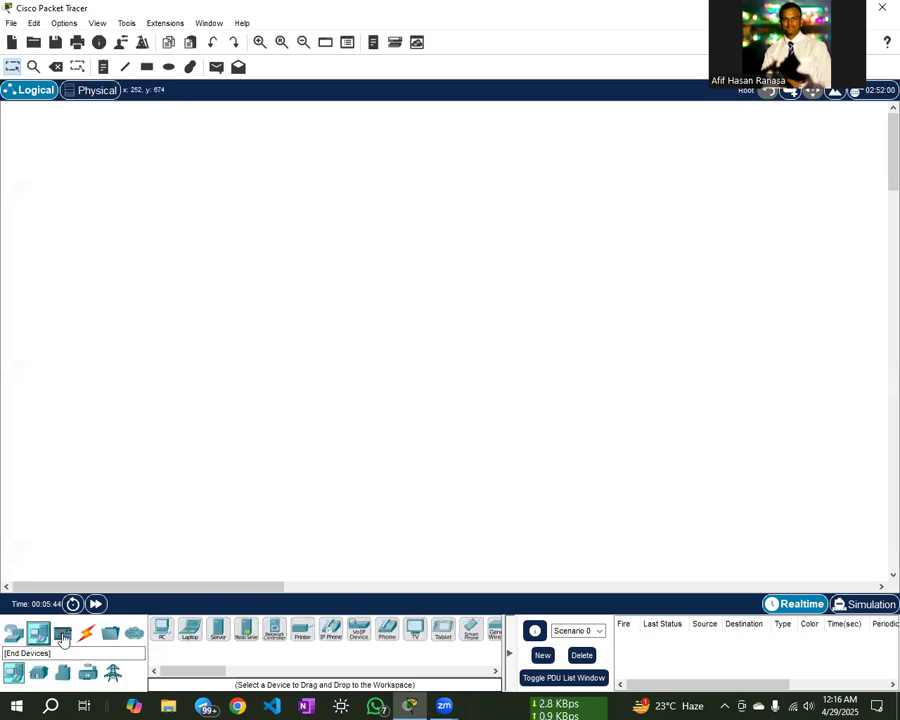
pyautogui.moveTo(157, 632); pyautogui.dragTo(150, 230)
pyautogui.moveTo(166, 636); pyautogui.dragTo(155, 422)
pyautogui.moveTo(163, 632); pyautogui.dragTo(688, 232)
pyautogui.moveTo(163, 632); pyautogui.dragTo(671, 432)
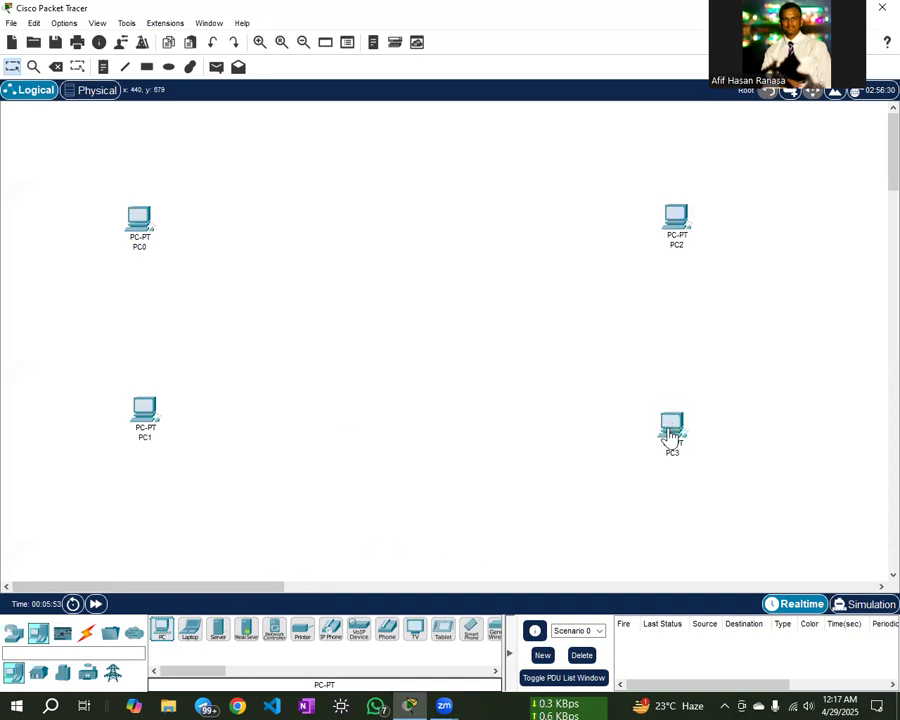
# - Add two generic switches, Switch0 on the left and Switch1 on the right
pyautogui.click(15, 636)
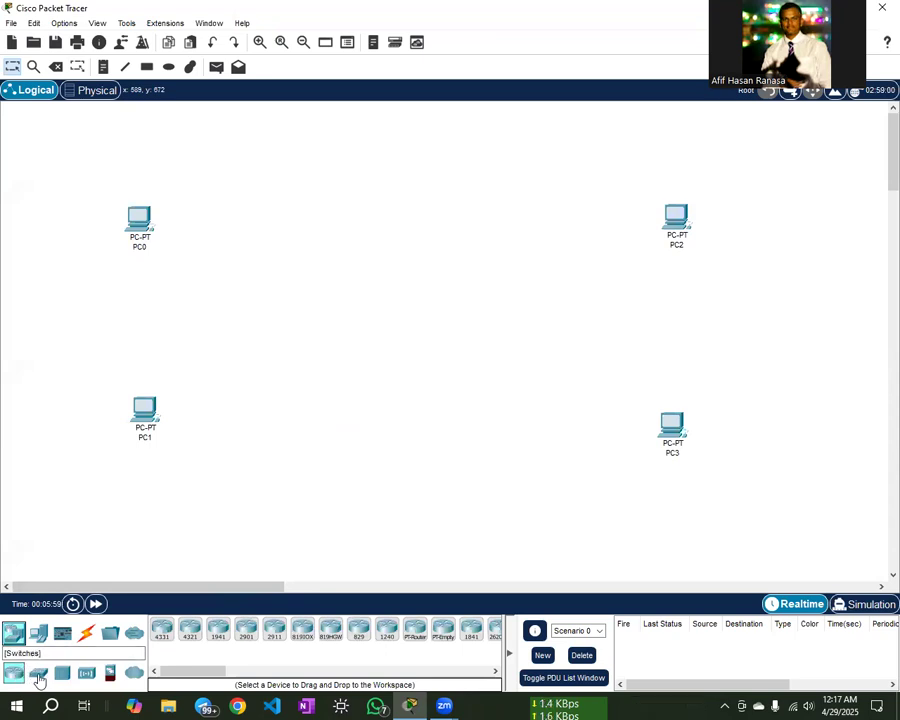
pyautogui.click(36, 676)
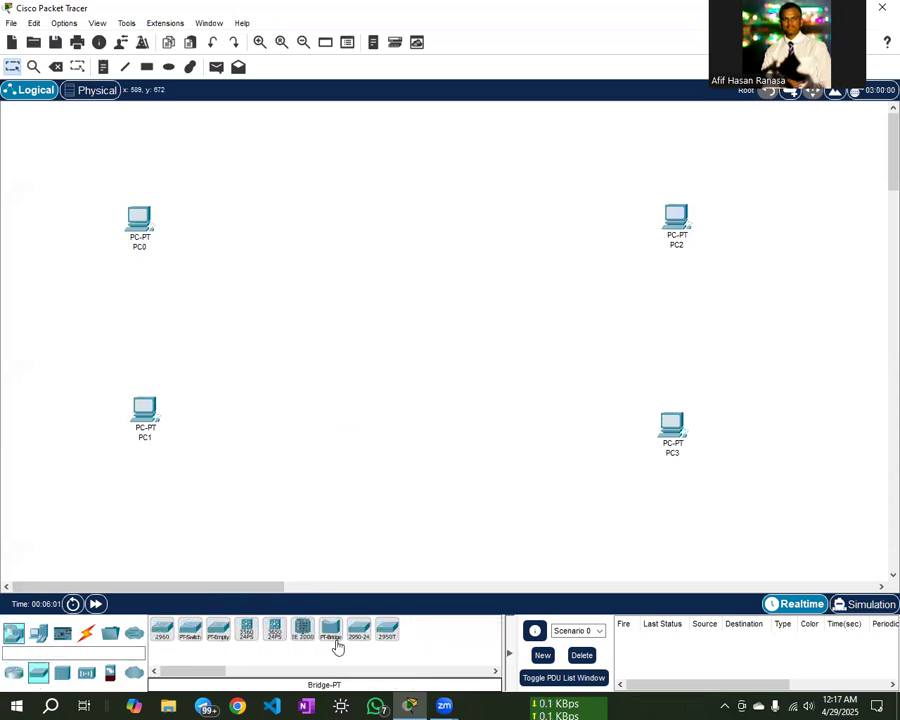
pyautogui.moveTo(196, 630); pyautogui.dragTo(250, 353)
pyautogui.click(236, 345)
pyautogui.click(190, 630)
pyautogui.click(553, 345)
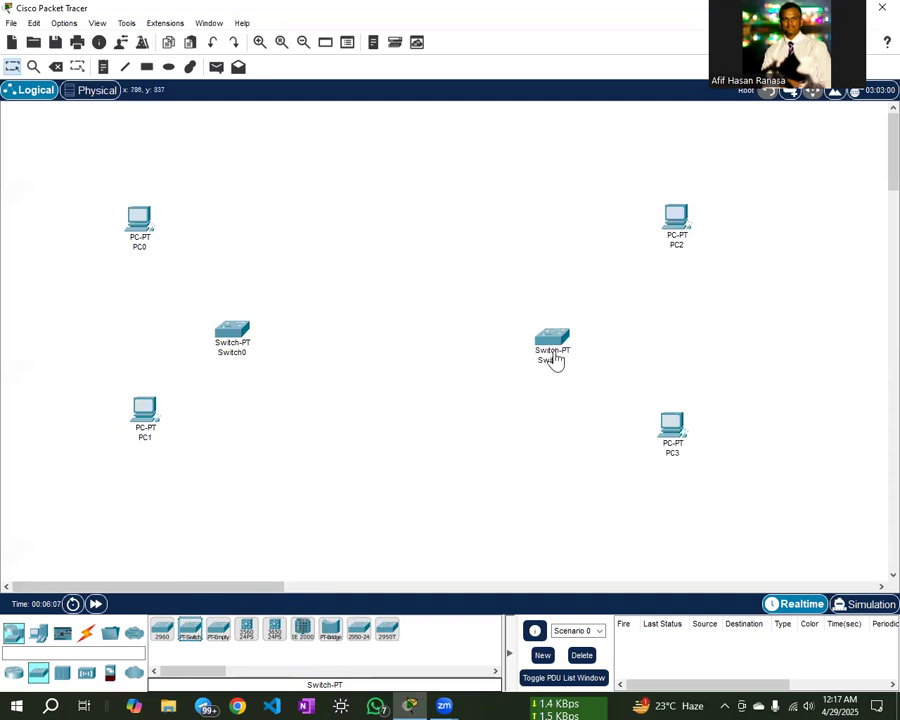
pyautogui.moveTo(556, 340); pyautogui.dragTo(553, 327)
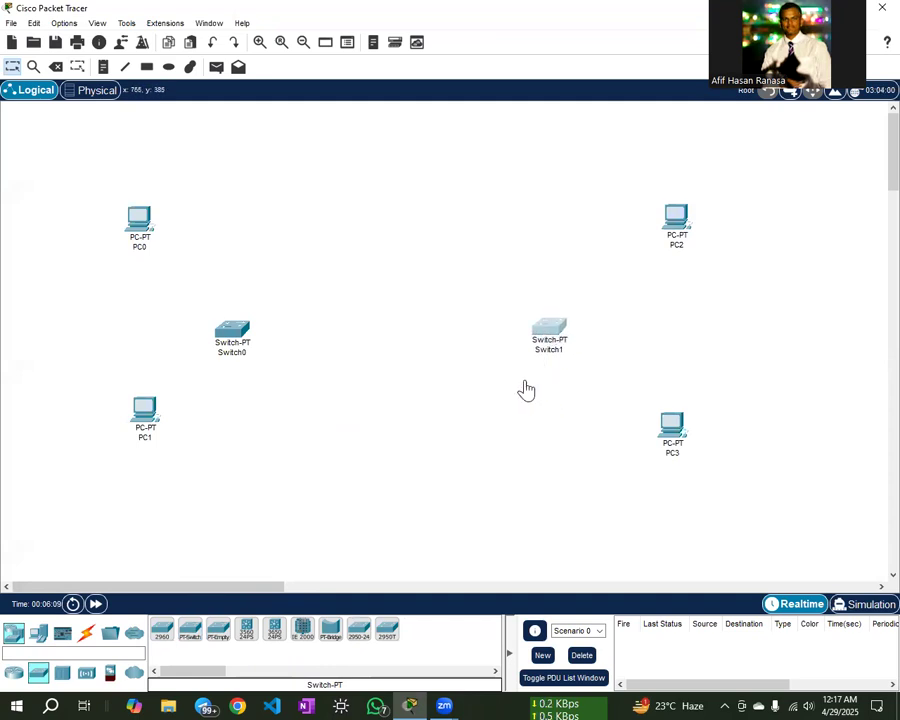
# - Place Router0 between the two switches and align the devices
pyautogui.click(13, 676)
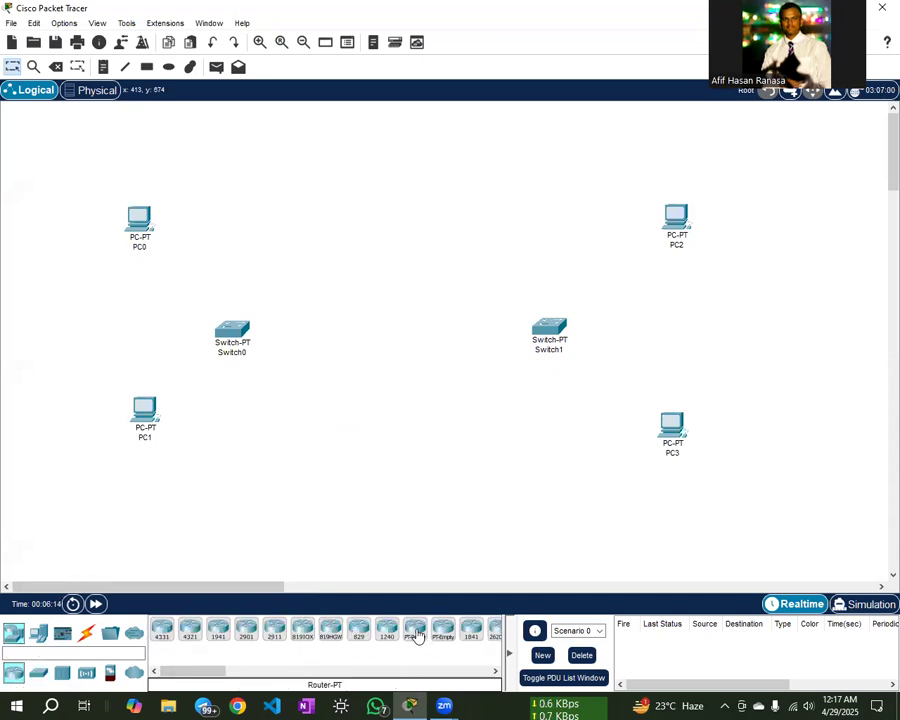
pyautogui.moveTo(417, 634); pyautogui.dragTo(390, 356)
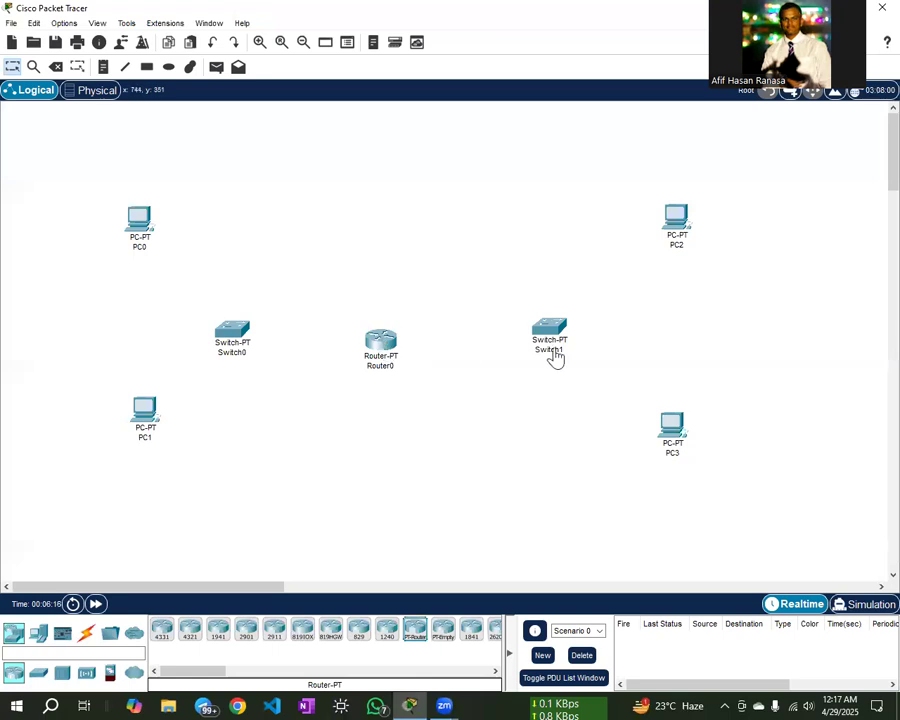
pyautogui.moveTo(548, 332); pyautogui.dragTo(586, 325)
pyautogui.moveTo(386, 356); pyautogui.dragTo(405, 348)
pyautogui.moveTo(227, 347); pyautogui.dragTo(230, 344)
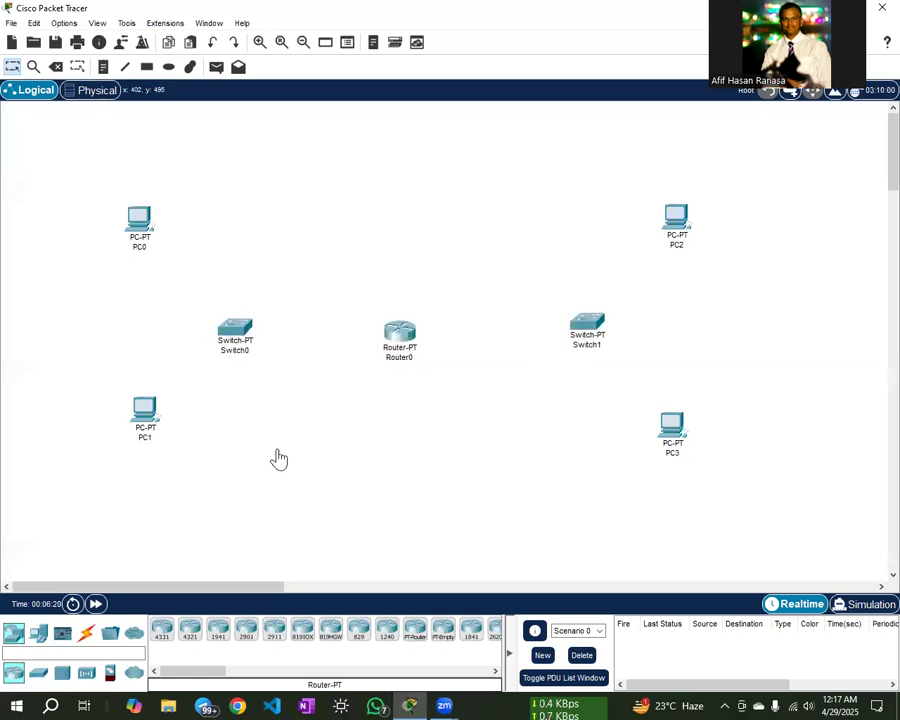
# - Cable PC0 and PC1 to Switch0 using automatic cable selection
pyautogui.click(88, 637)
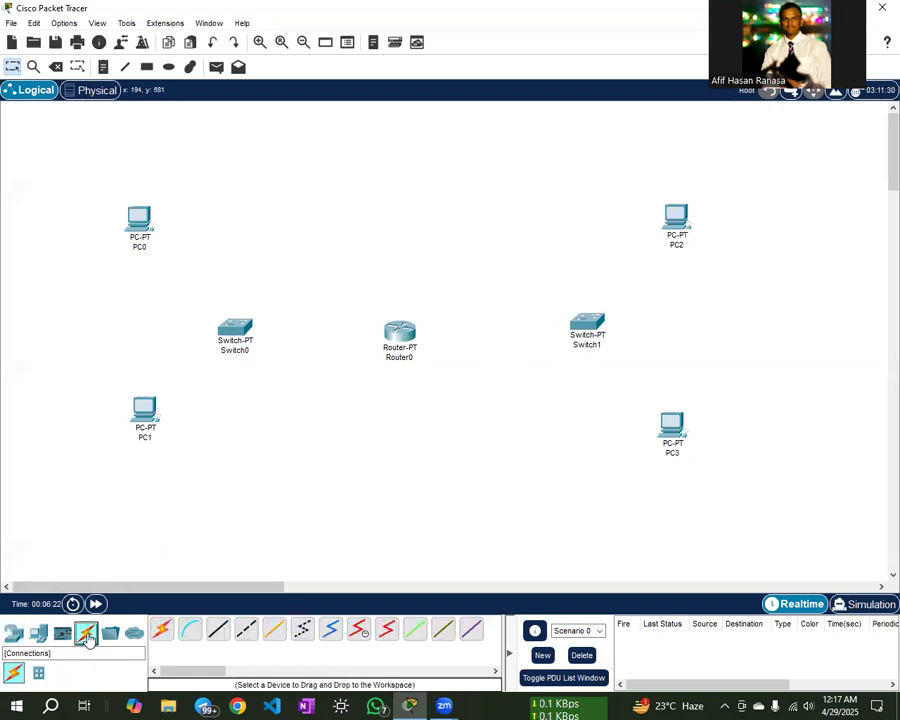
pyautogui.click(161, 630)
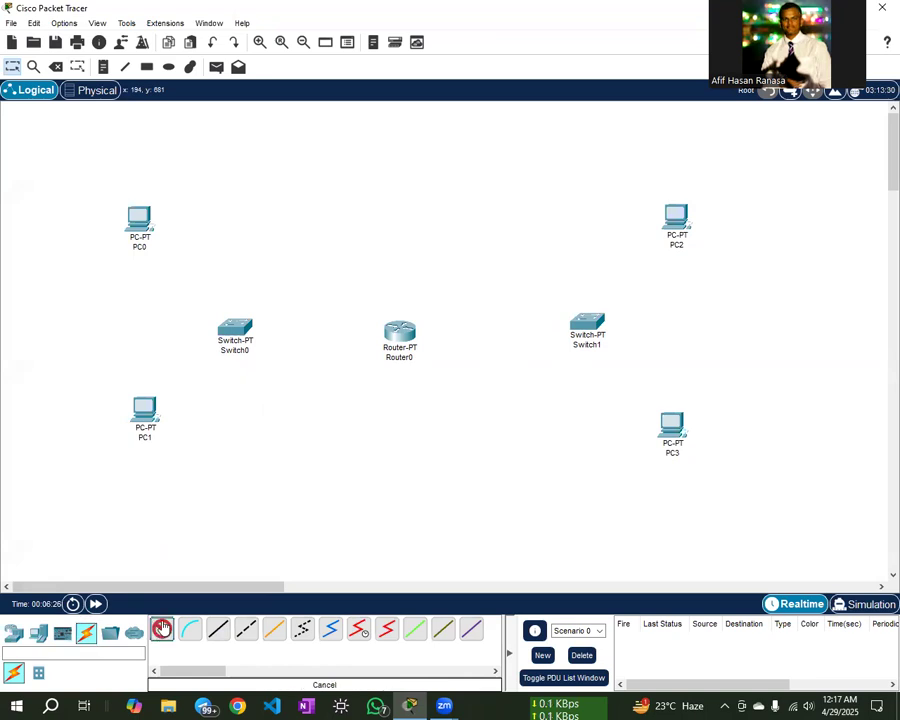
pyautogui.click(140, 220)
pyautogui.click(238, 334)
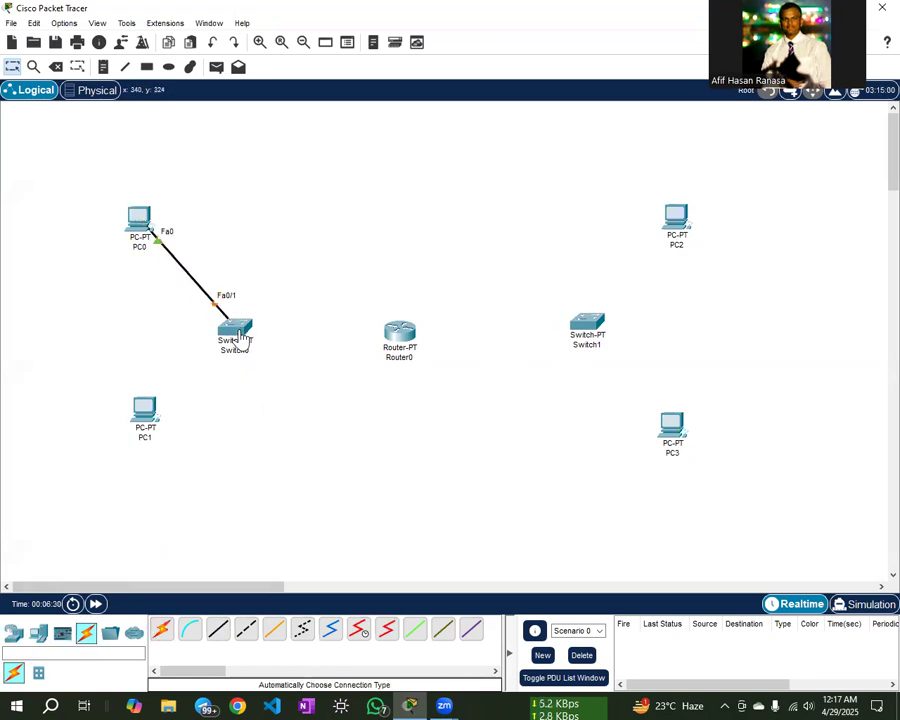
pyautogui.click(161, 630)
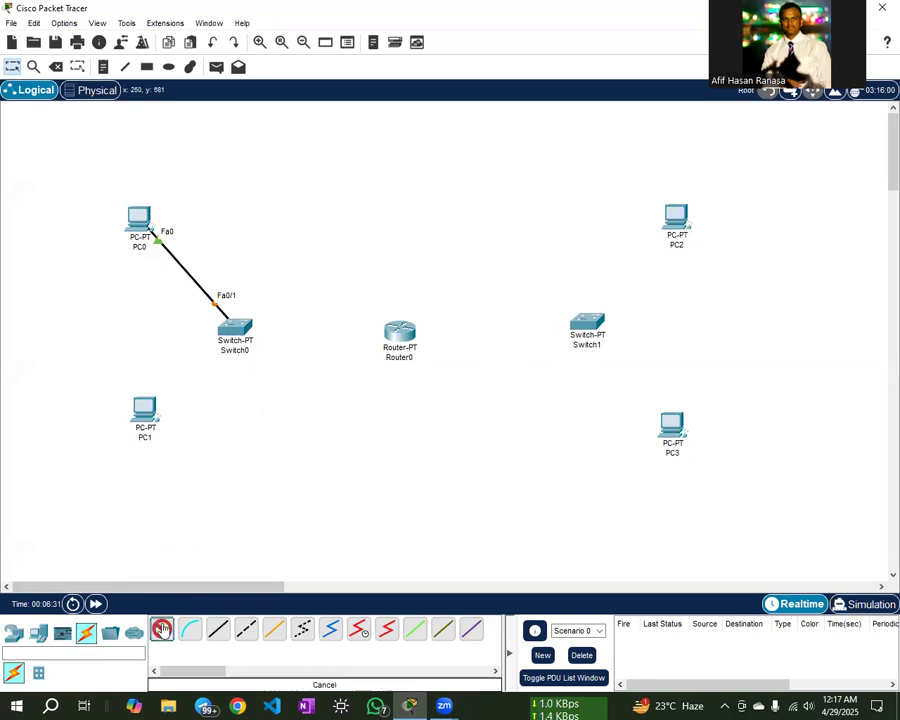
pyautogui.click(142, 418)
pyautogui.click(232, 331)
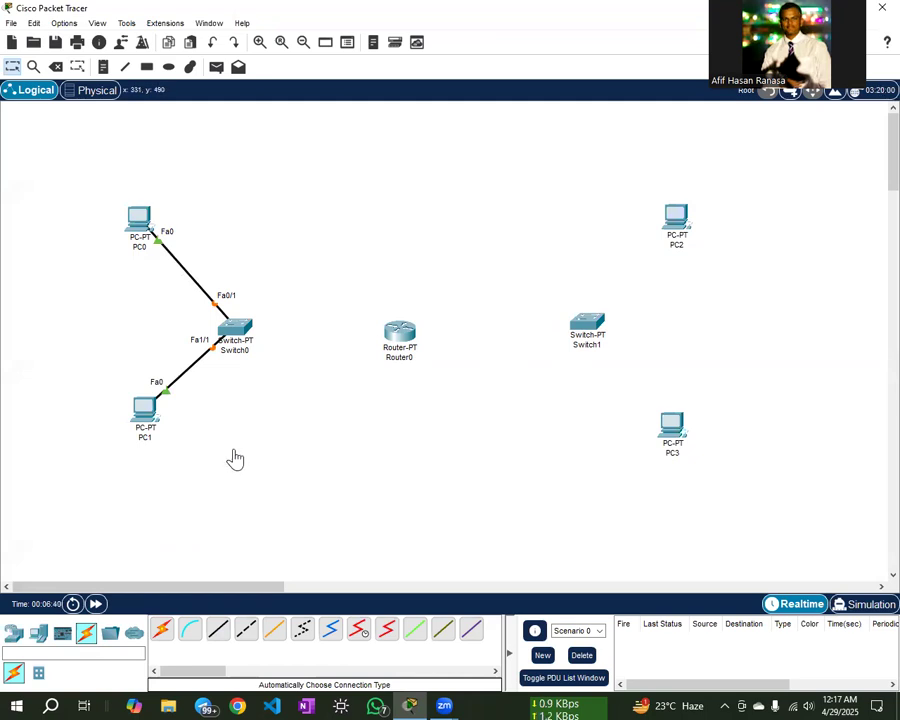
# - Cable PC2 and PC3 to Switch1 and fast-forward time so the links come up
pyautogui.click(162, 628)
pyautogui.click(674, 222)
pyautogui.click(584, 322)
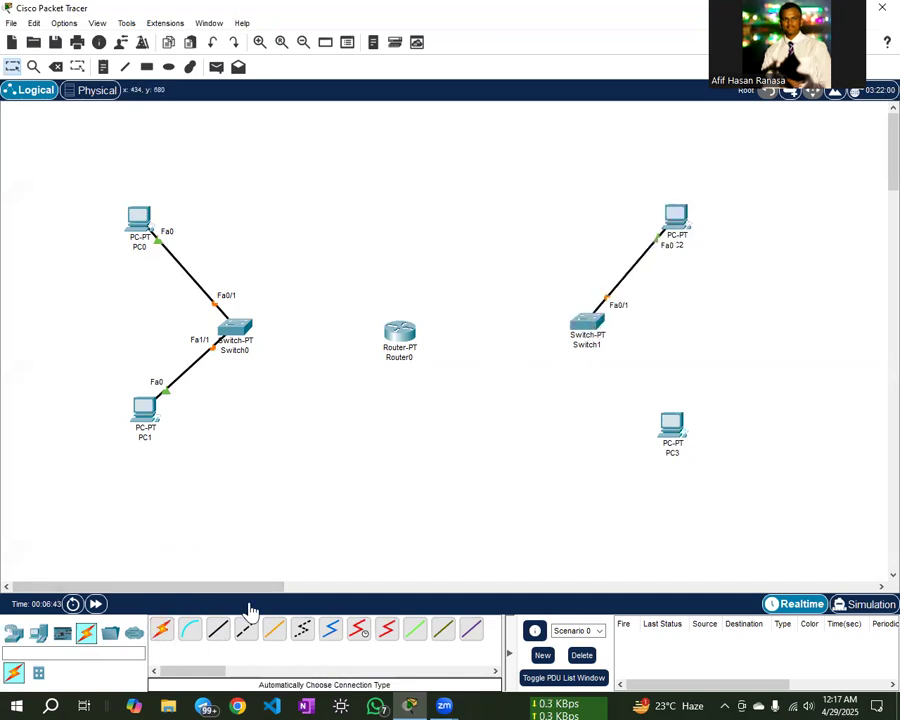
pyautogui.click(162, 630)
pyautogui.click(662, 438)
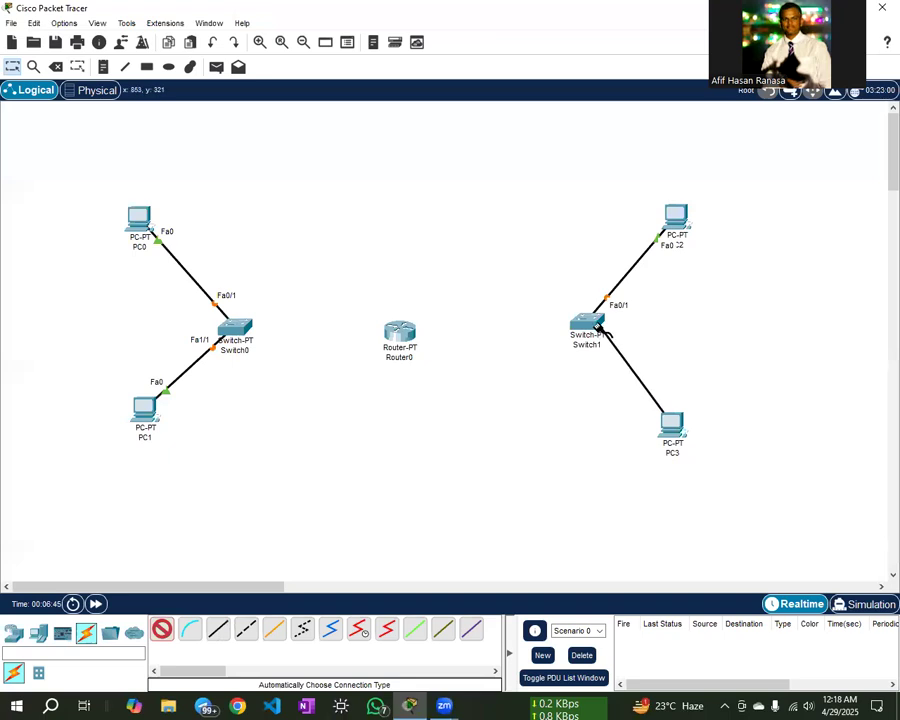
pyautogui.click(592, 330)
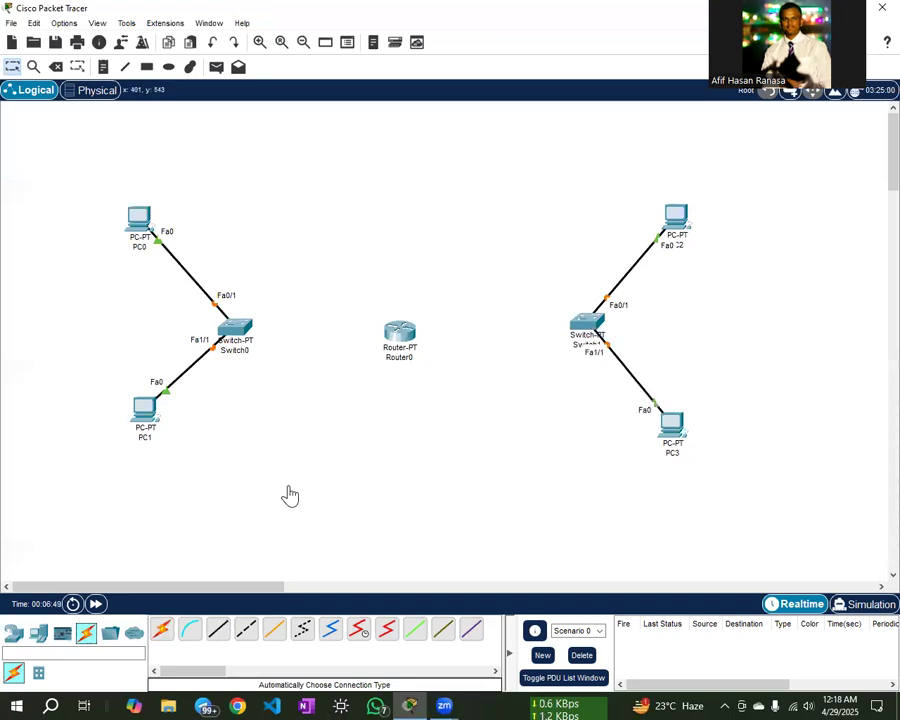
pyautogui.click(99, 604)
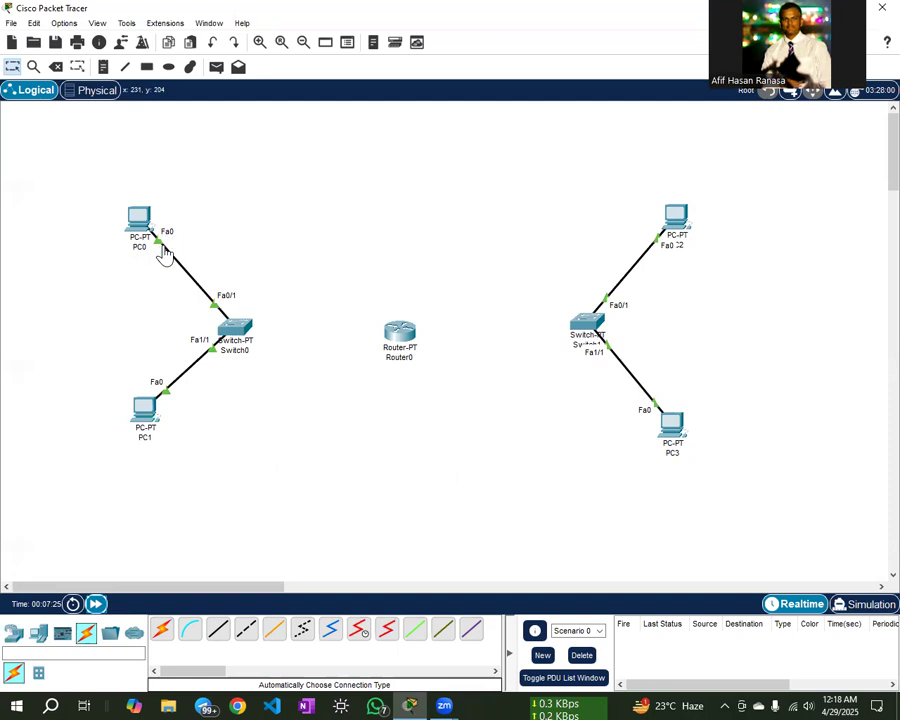
# - Try a simple test packet from PC0 to PC1 and dismiss the no-functional-ports warning
pyautogui.click(216, 66)
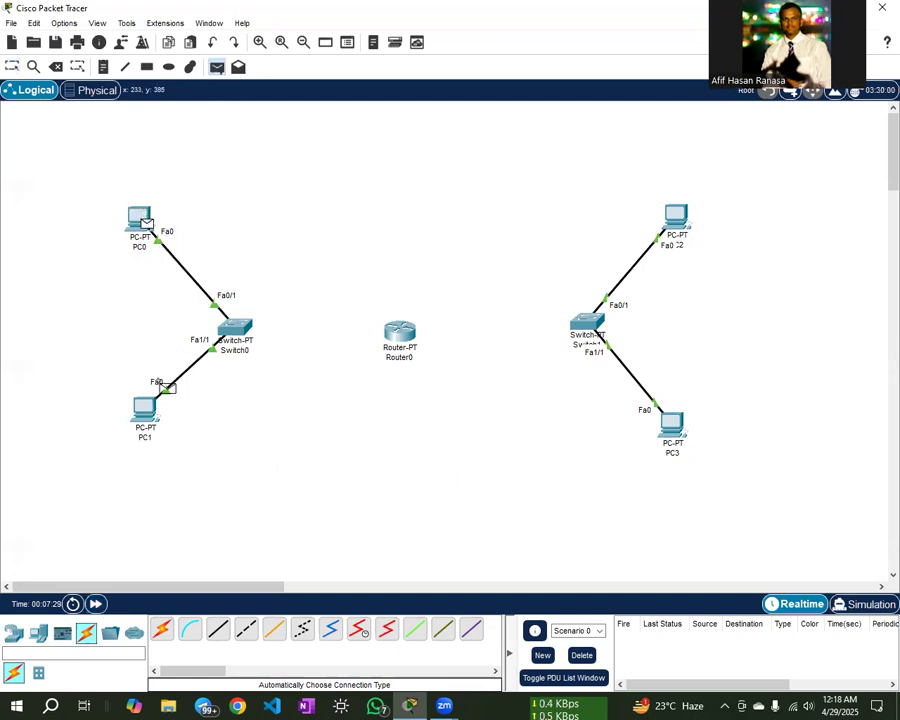
pyautogui.click(146, 222)
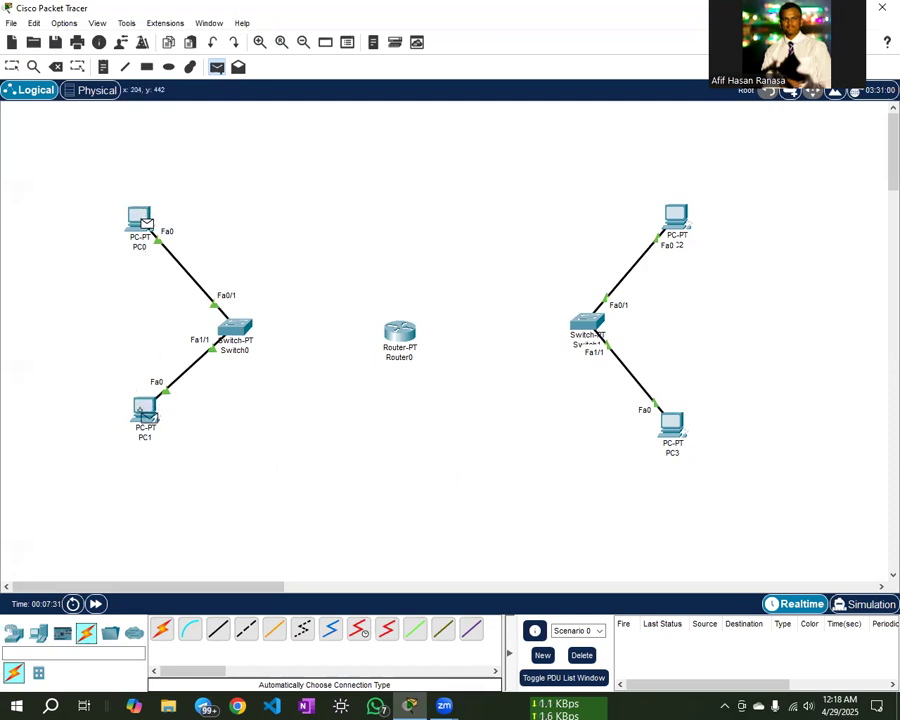
pyautogui.click(142, 412)
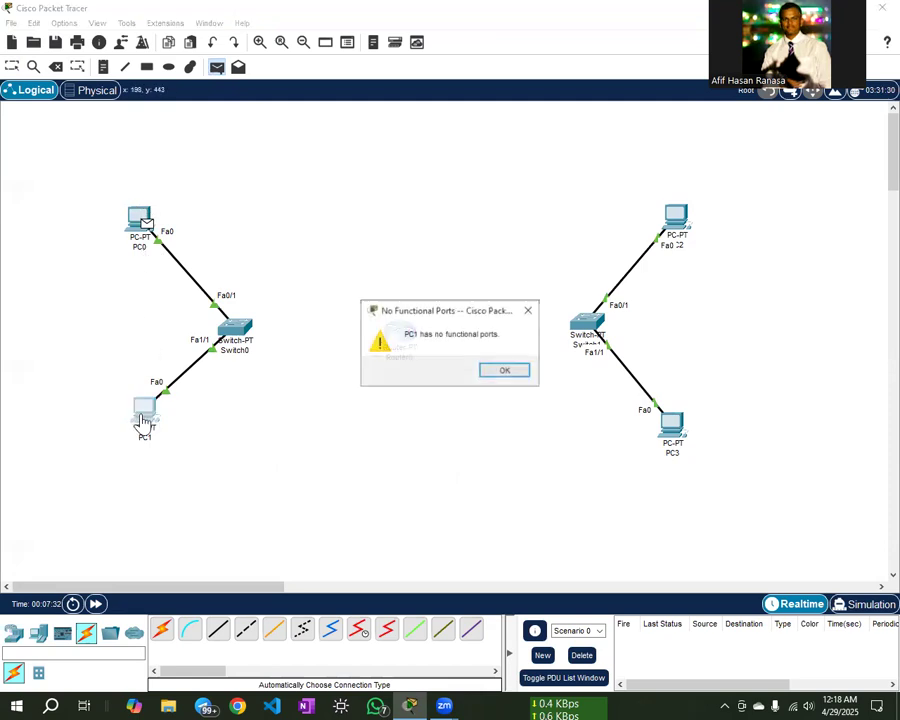
pyautogui.click(505, 371)
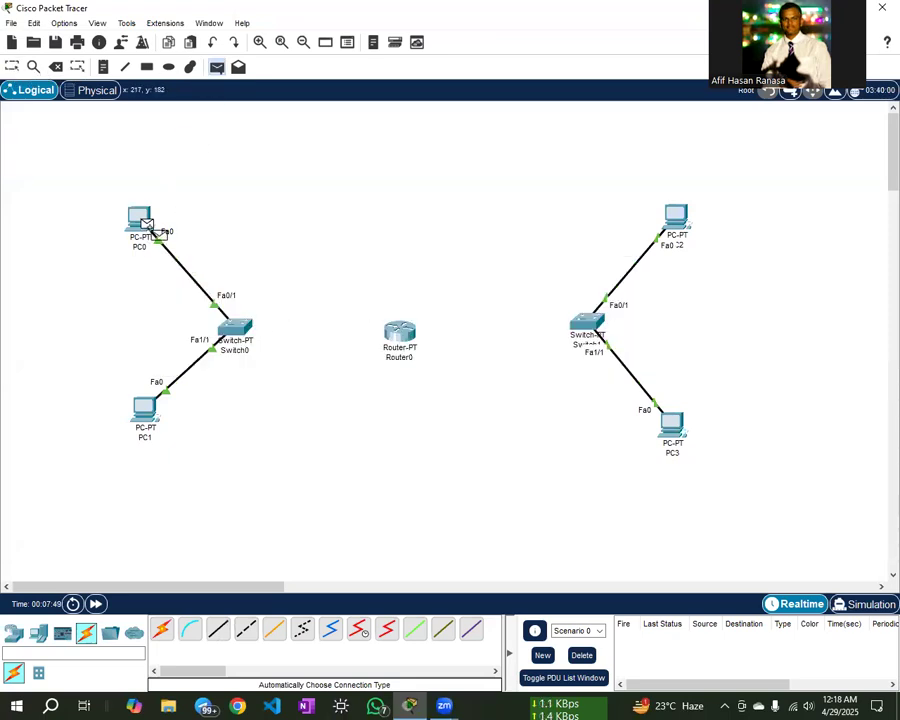
# - Move Switch0 and Switch1 slightly closer to Router0
pyautogui.click(12, 66)
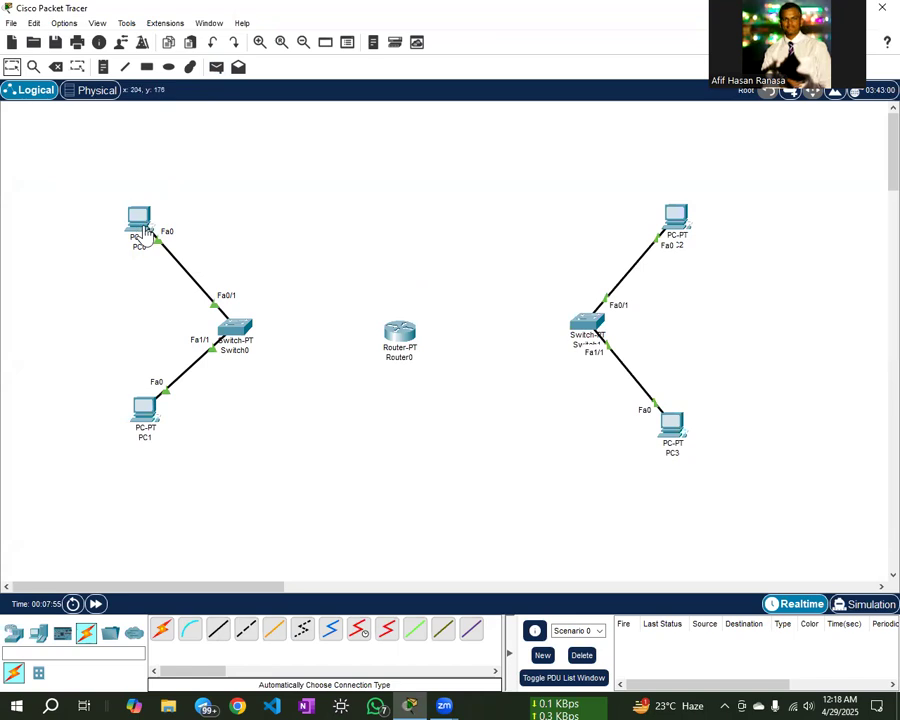
pyautogui.moveTo(238, 332); pyautogui.dragTo(252, 322)
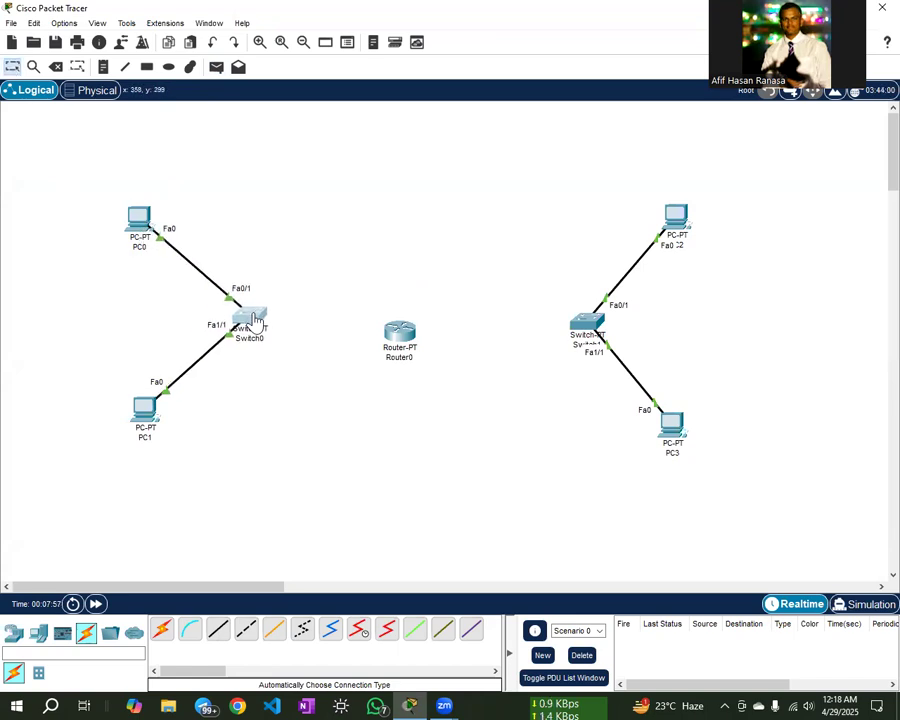
pyautogui.moveTo(602, 331); pyautogui.dragTo(578, 321)
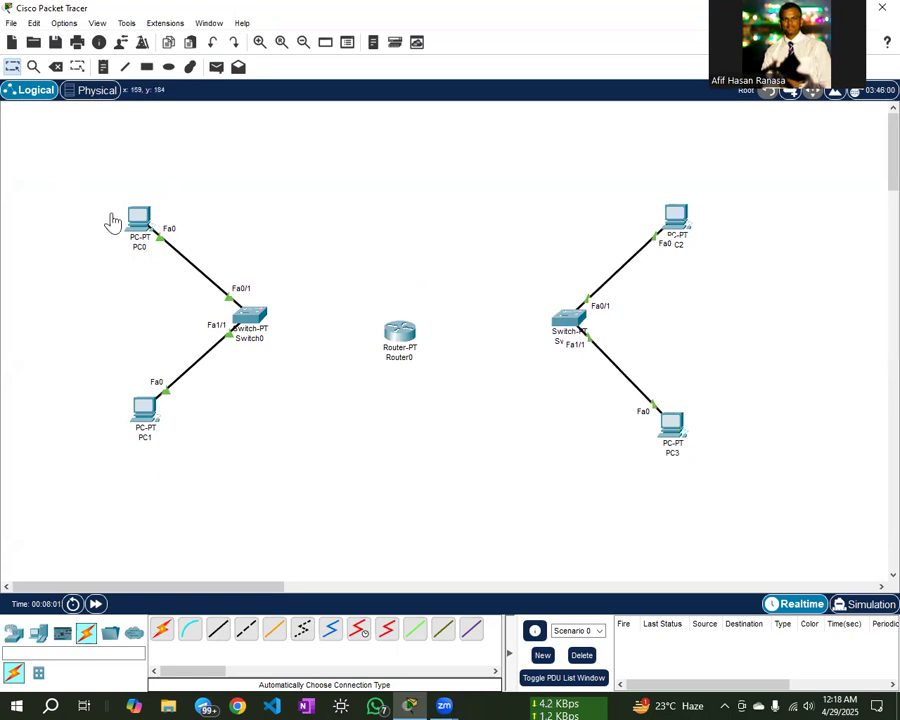
# - Add a two-line note 'LAN 1 192.168.15.0/24' below PC1
pyautogui.click(103, 67)
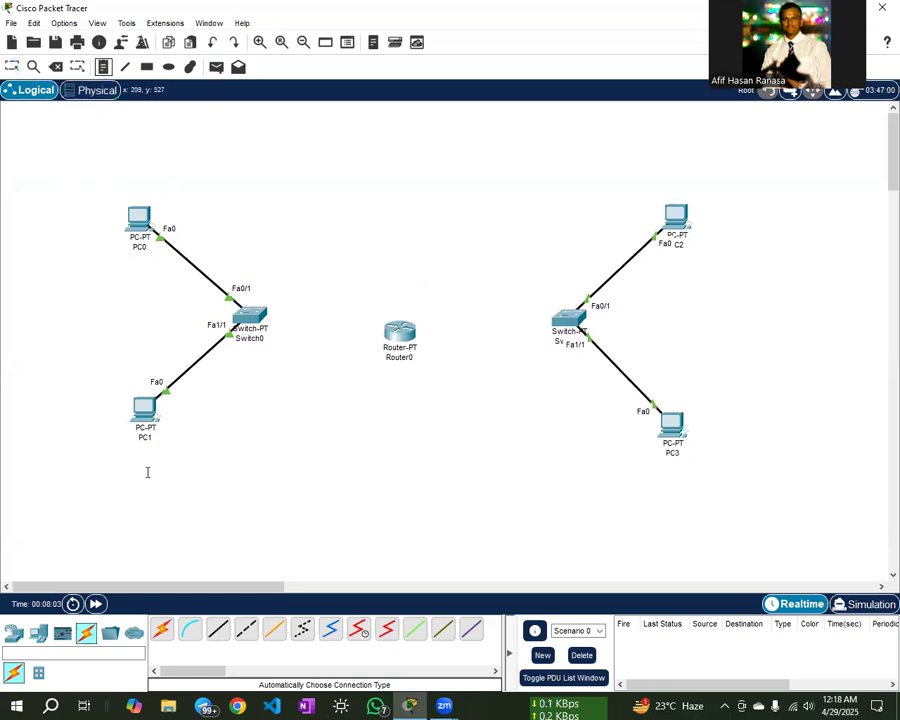
pyautogui.click(152, 478)
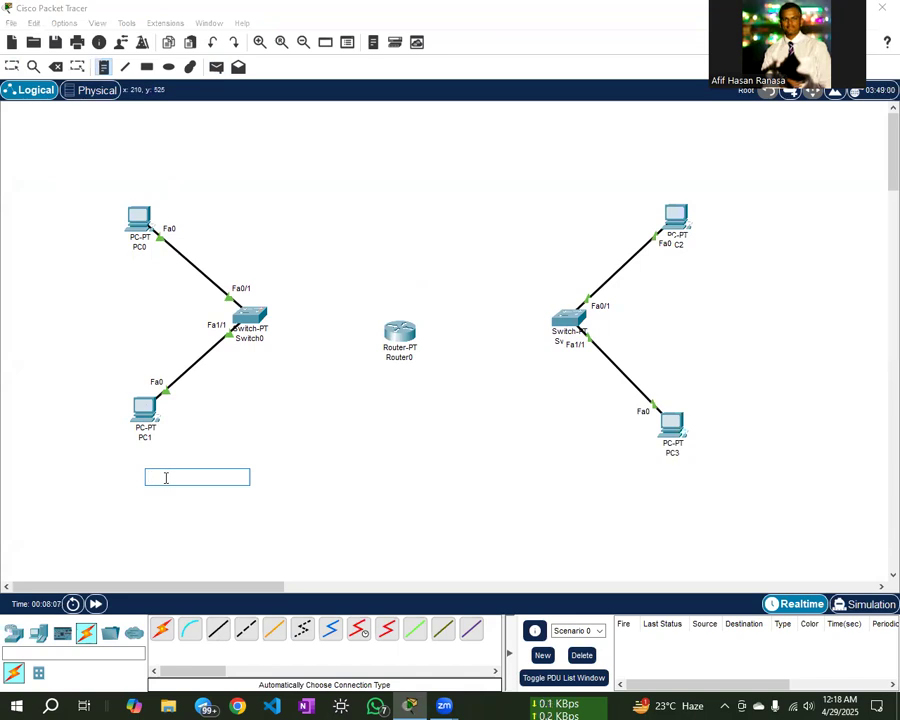
pyautogui.write('LAN 1')
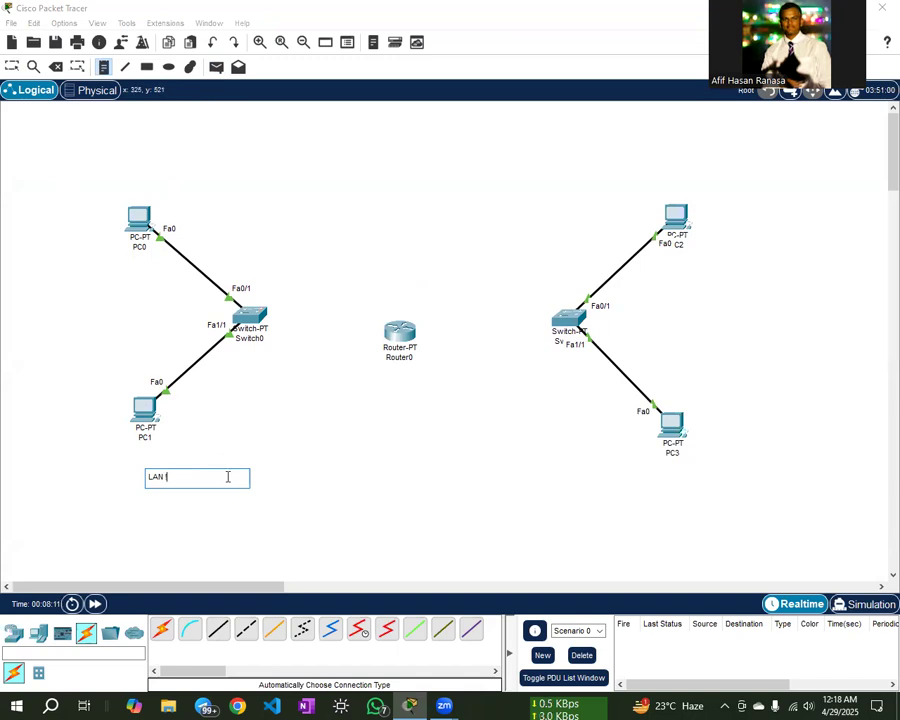
pyautogui.press('Return')
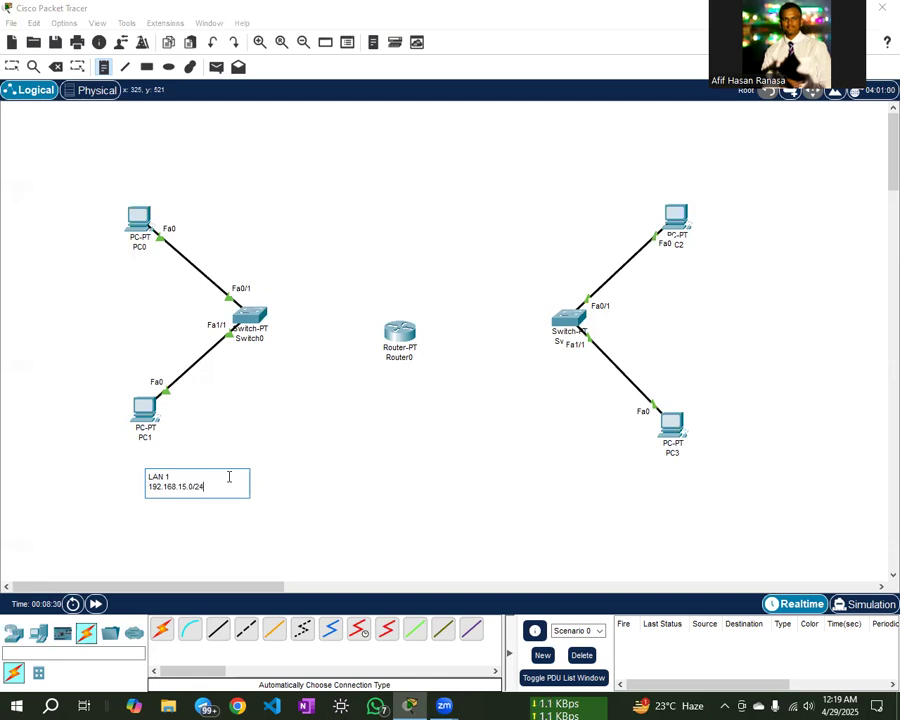
pyautogui.click(278, 505)
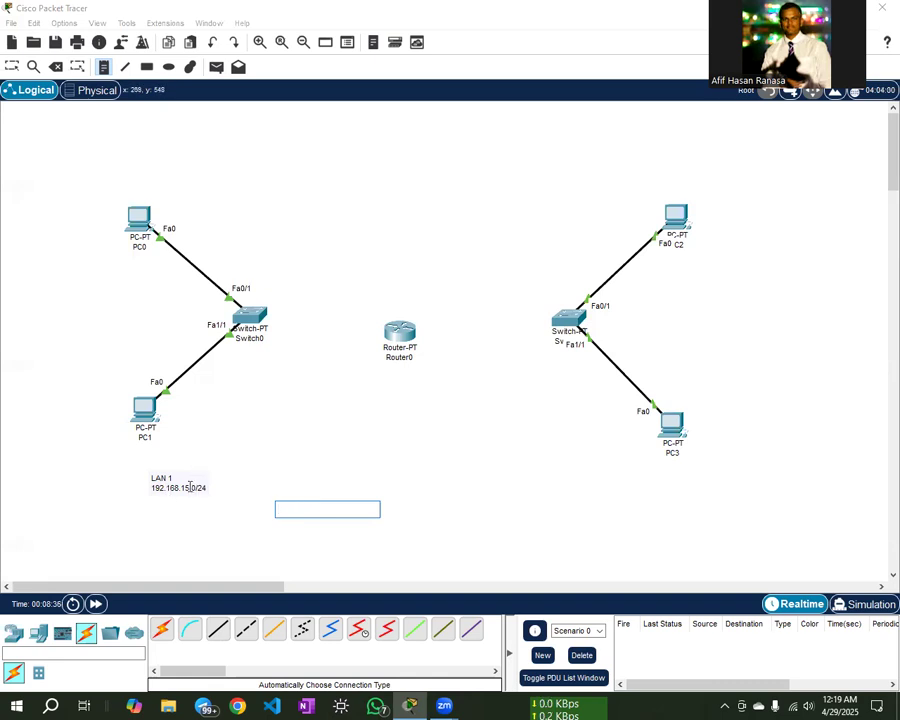
# - Nudge the LAN 1 note left under PC1 and open PC0's device window
pyautogui.click(11, 67)
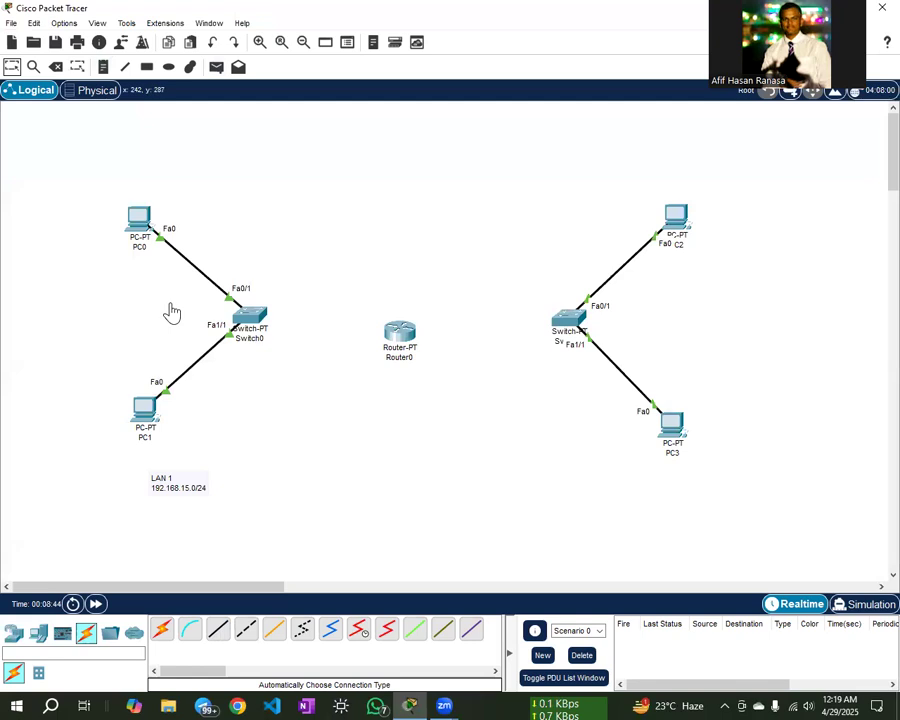
pyautogui.moveTo(175, 487); pyautogui.dragTo(164, 494)
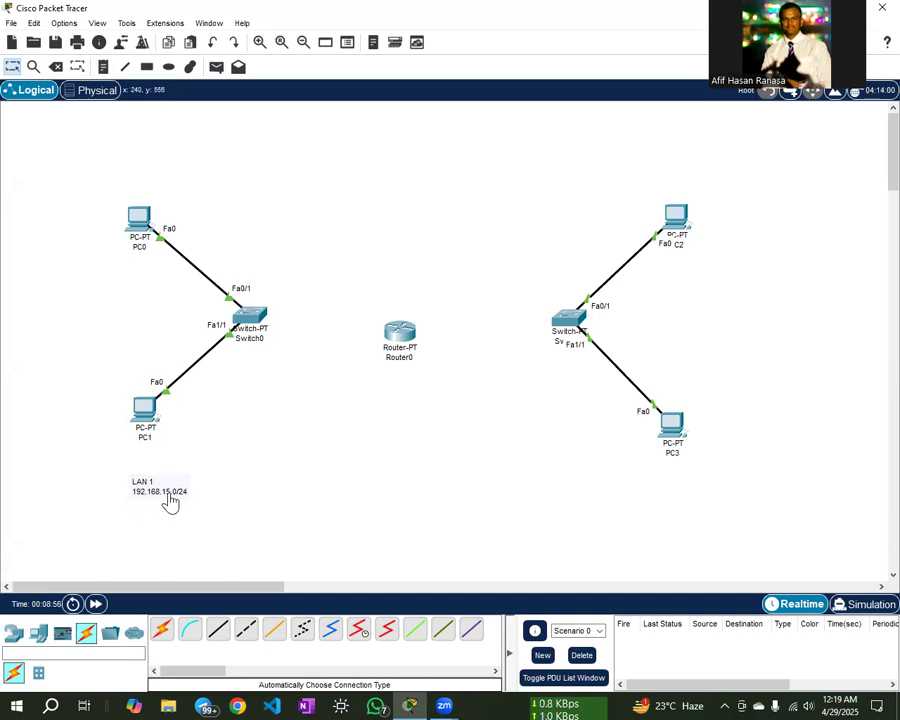
pyautogui.click(142, 216)
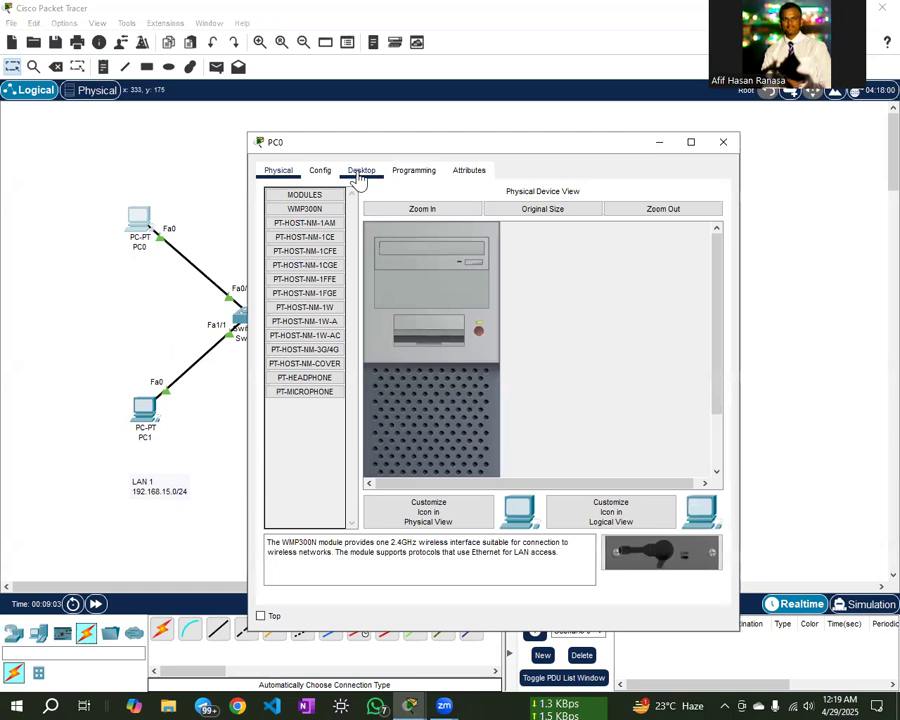
# - Give PC0 static IP 192.168.15.10, mask 255.255.255.0 and gateway 192.168.15.1
pyautogui.click(364, 172)
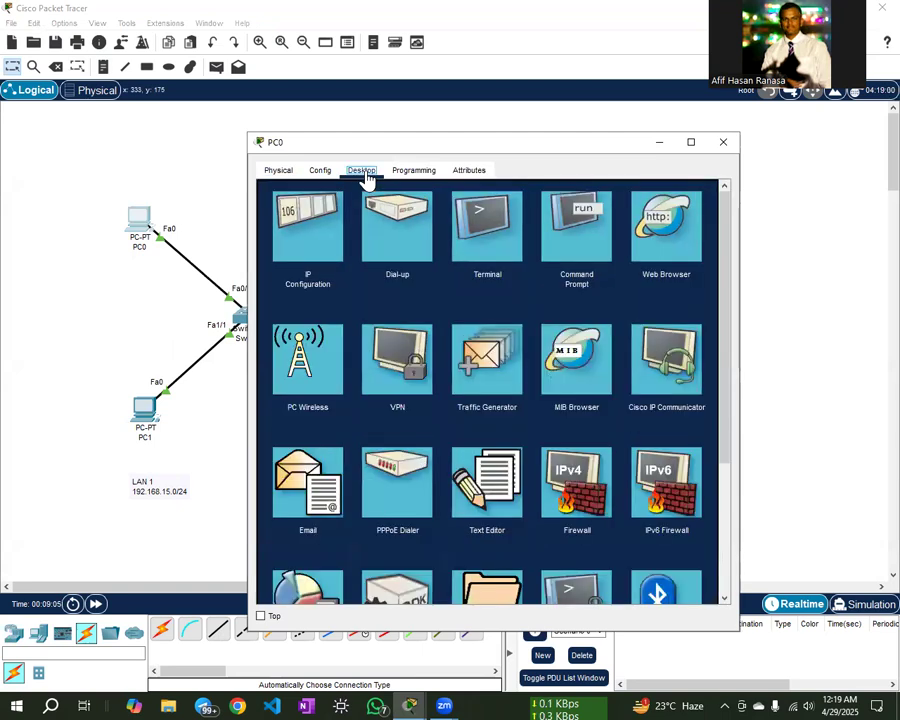
pyautogui.click(297, 238)
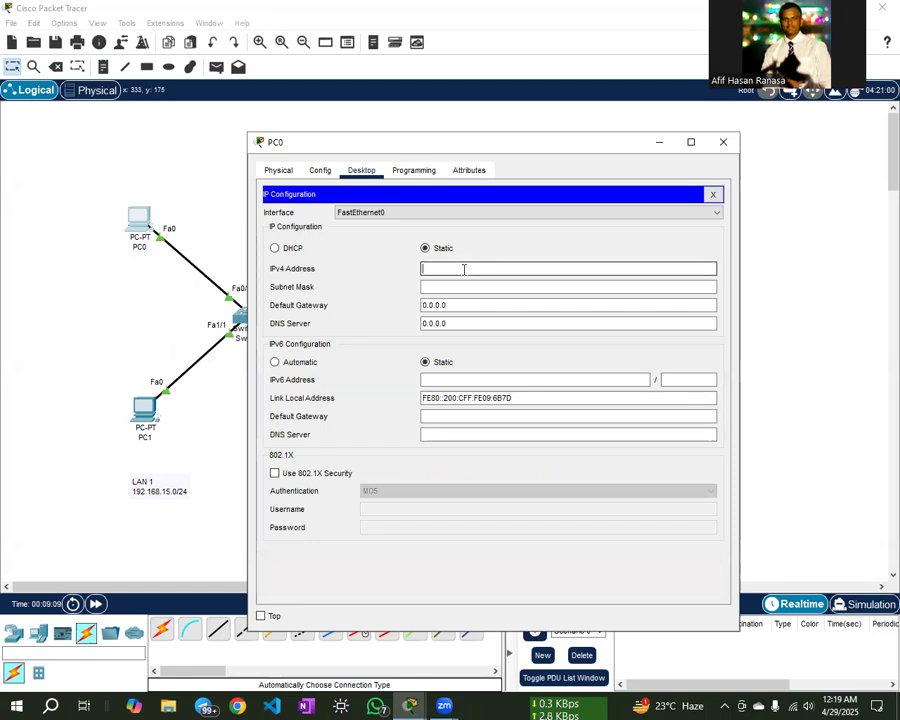
pyautogui.write('192.168.15.10')
pyautogui.click(491, 287)
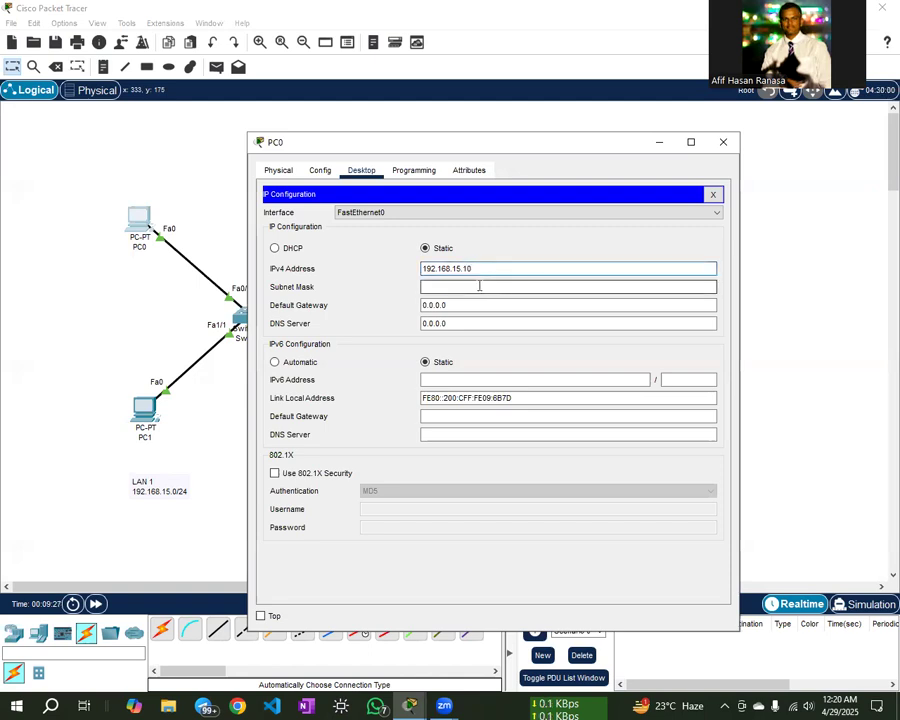
pyautogui.click(505, 287)
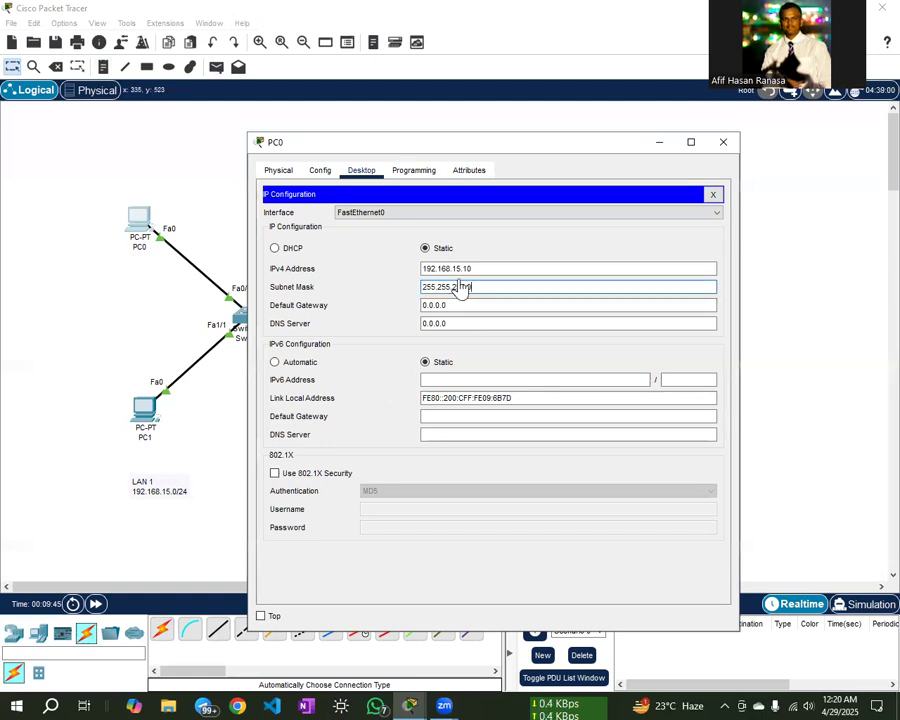
pyautogui.moveTo(466, 305); pyautogui.dragTo(436, 309)
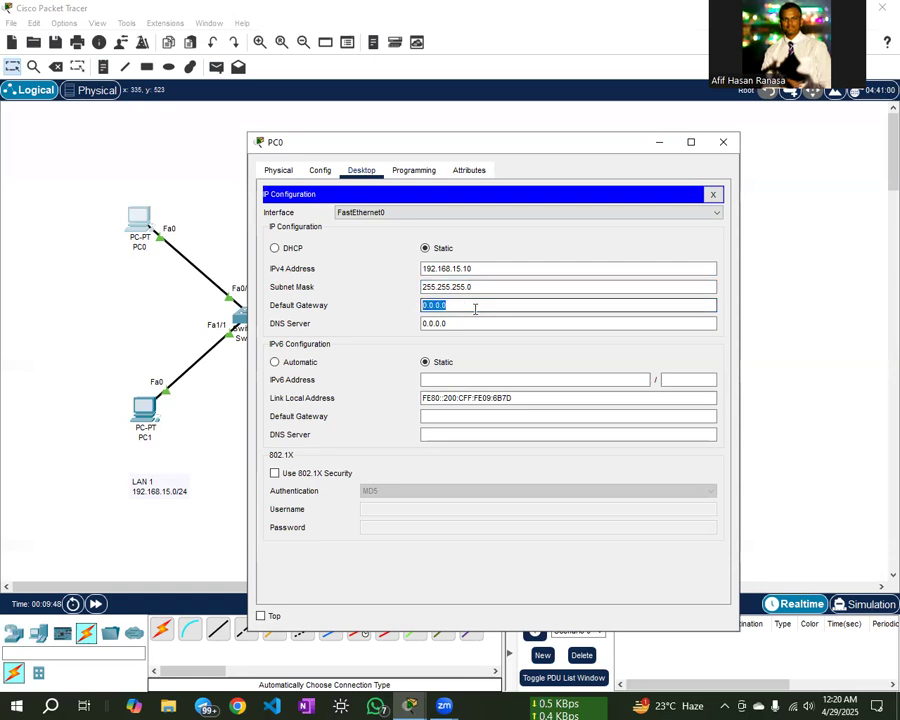
pyautogui.write('192.168.15.1')
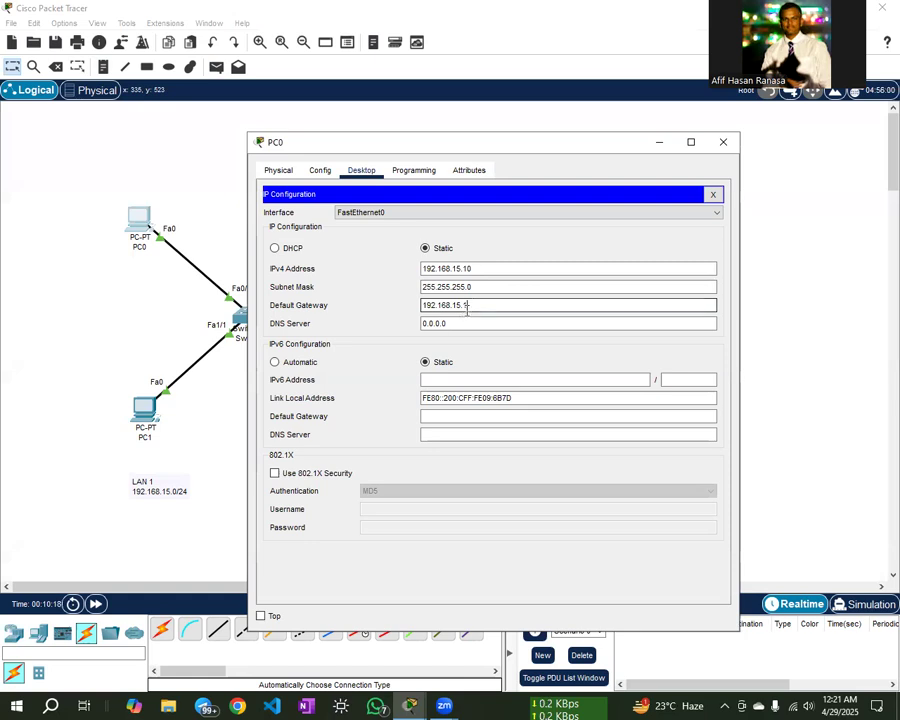
pyautogui.press('Tab')
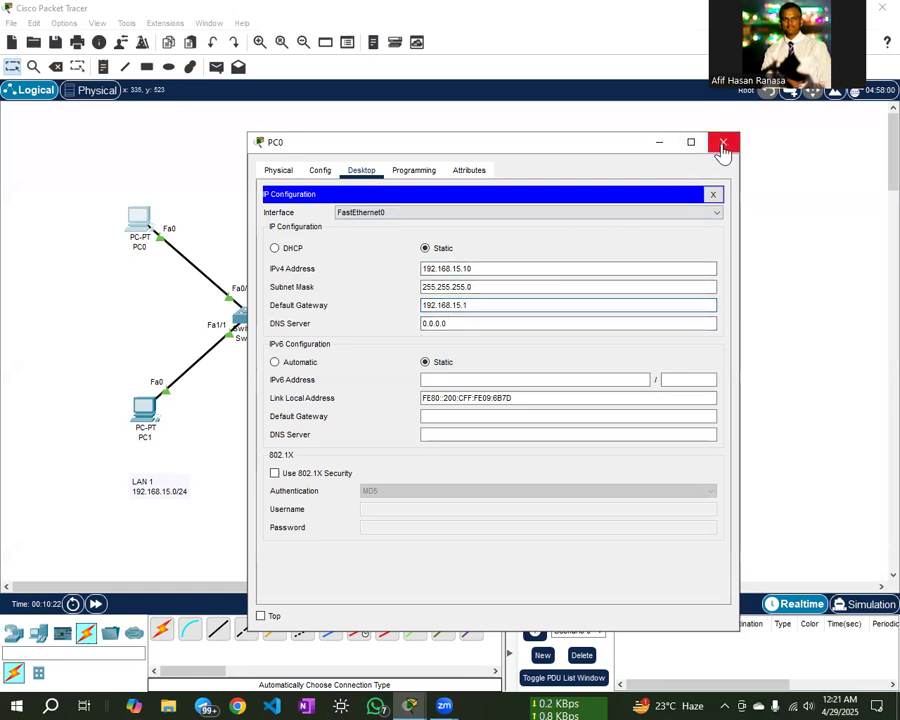
pyautogui.click(723, 148)
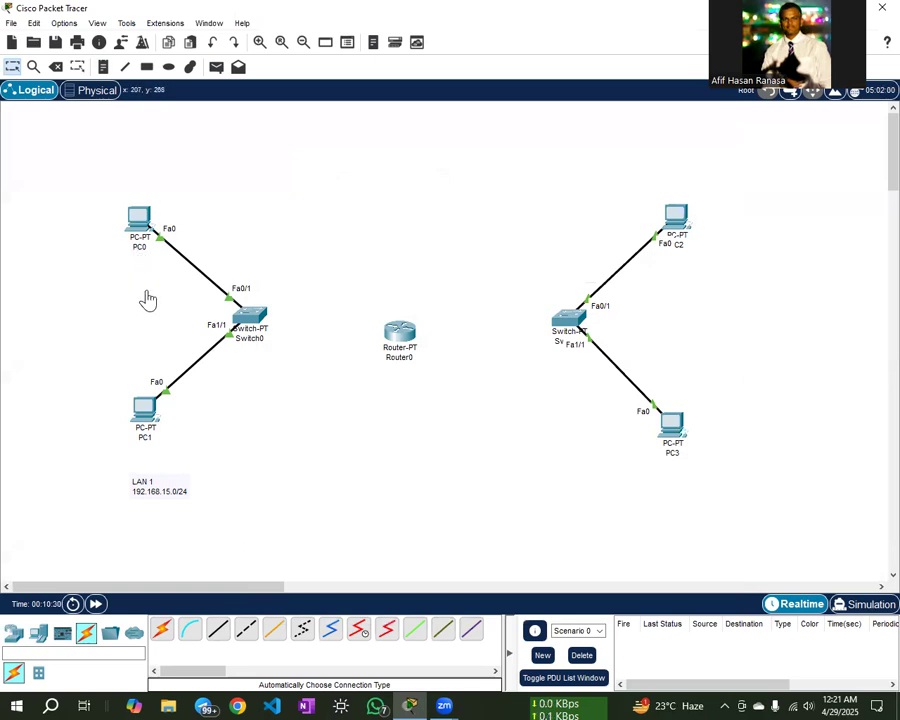
pyautogui.click(144, 407)
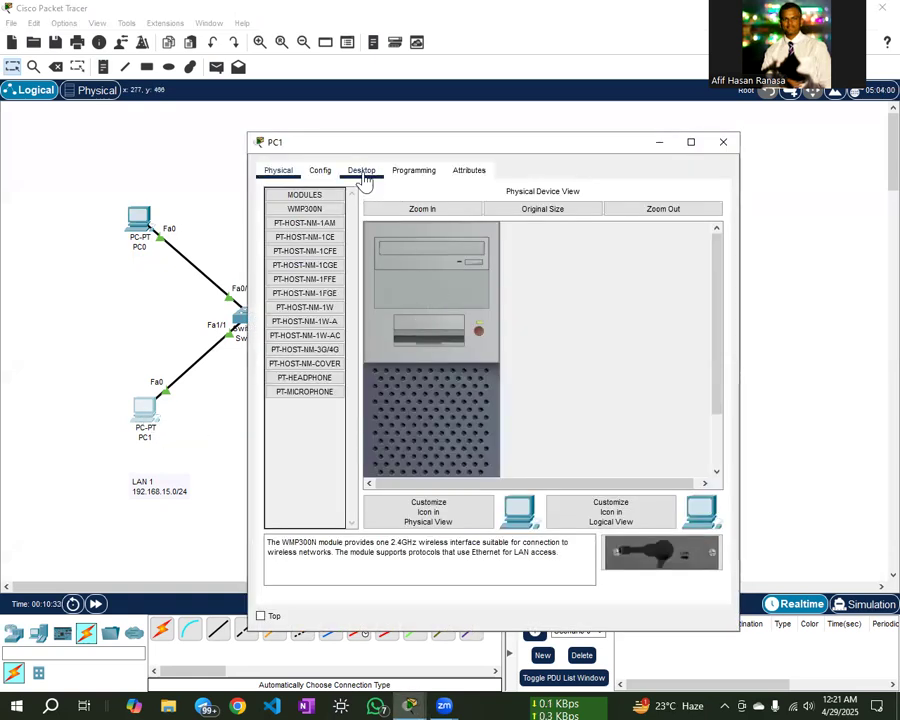
# - Give PC1 static IP 192.168.15.12, mask 255.255.255.0 and gateway 192.168.15.1
pyautogui.click(362, 174)
pyautogui.click(305, 226)
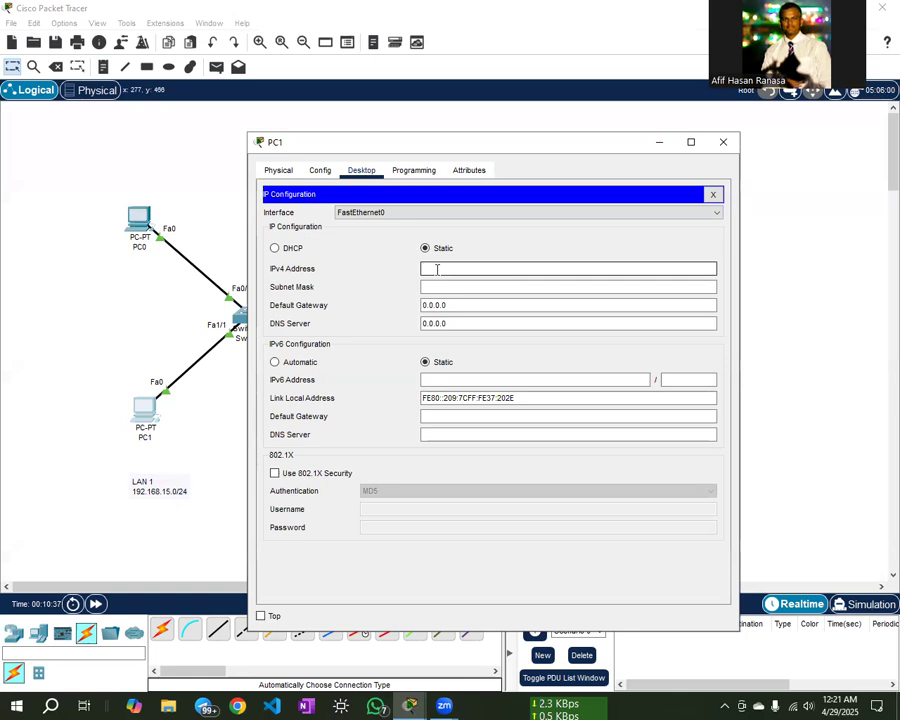
pyautogui.write('192.168.15.12')
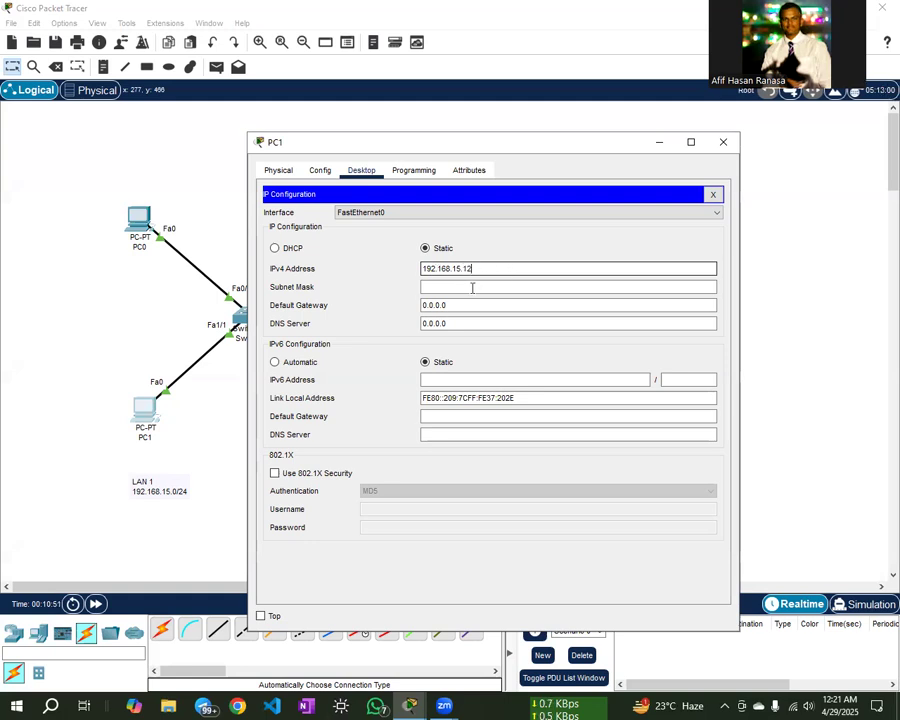
pyautogui.click(472, 287)
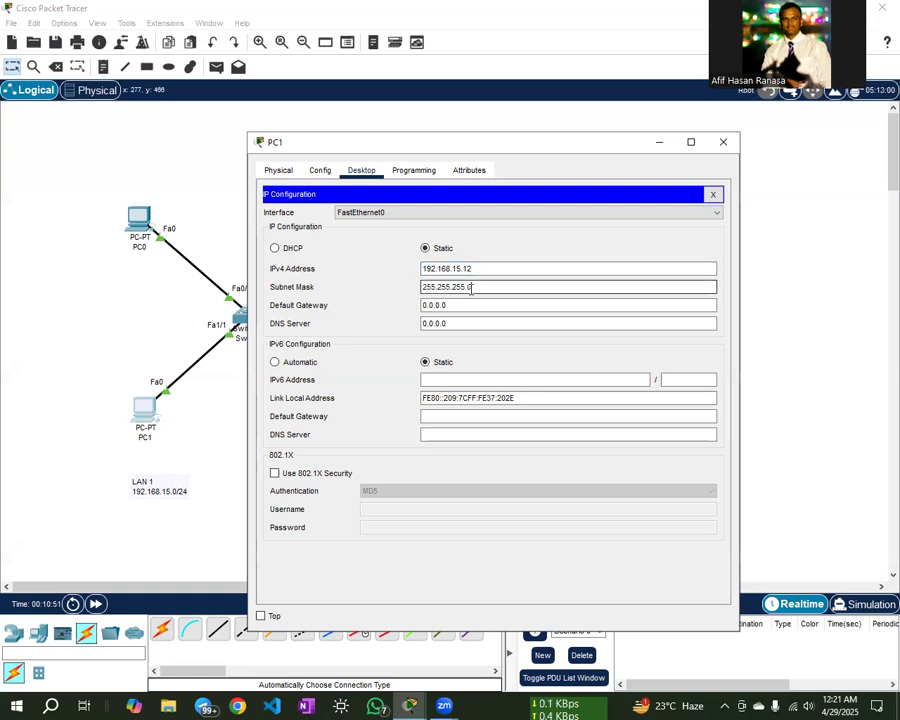
pyautogui.moveTo(456, 308); pyautogui.dragTo(423, 304)
pyautogui.moveTo(468, 268); pyautogui.dragTo(428, 268)
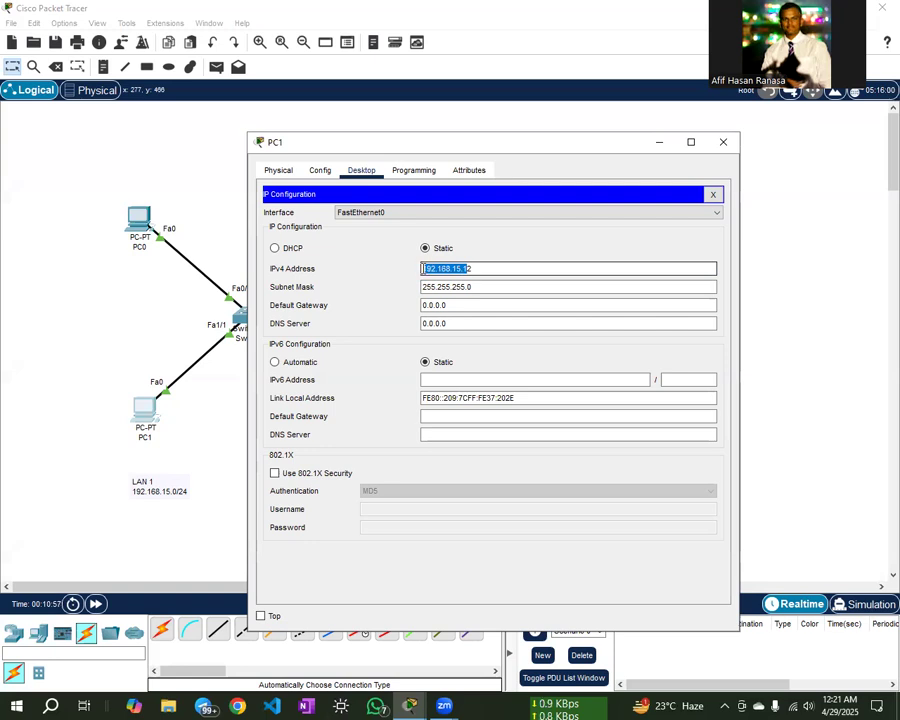
pyautogui.moveTo(447, 305); pyautogui.dragTo(418, 307)
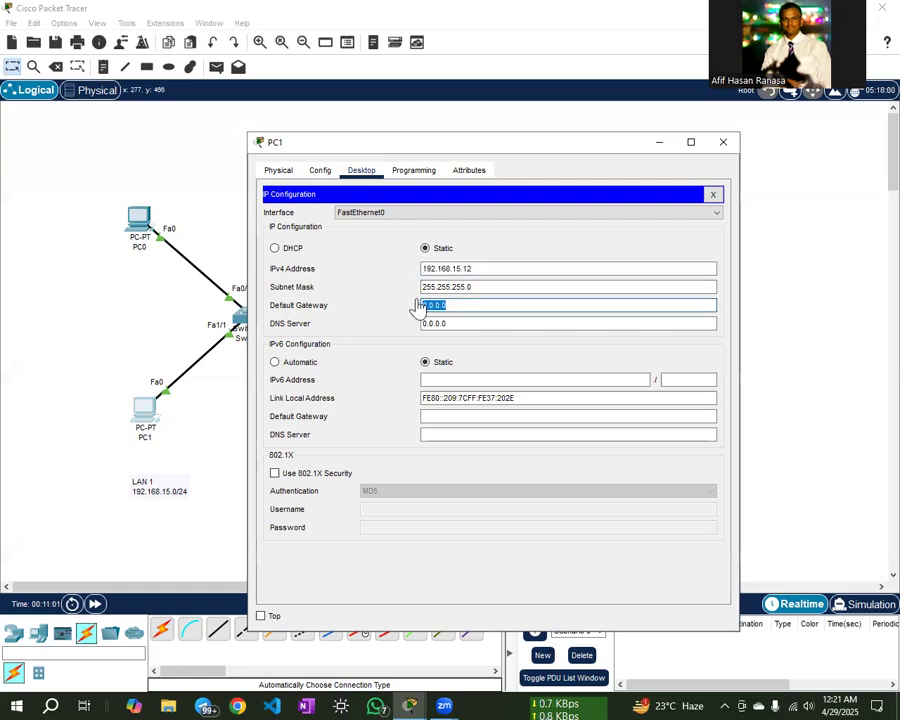
pyautogui.write('192.168.15.1')
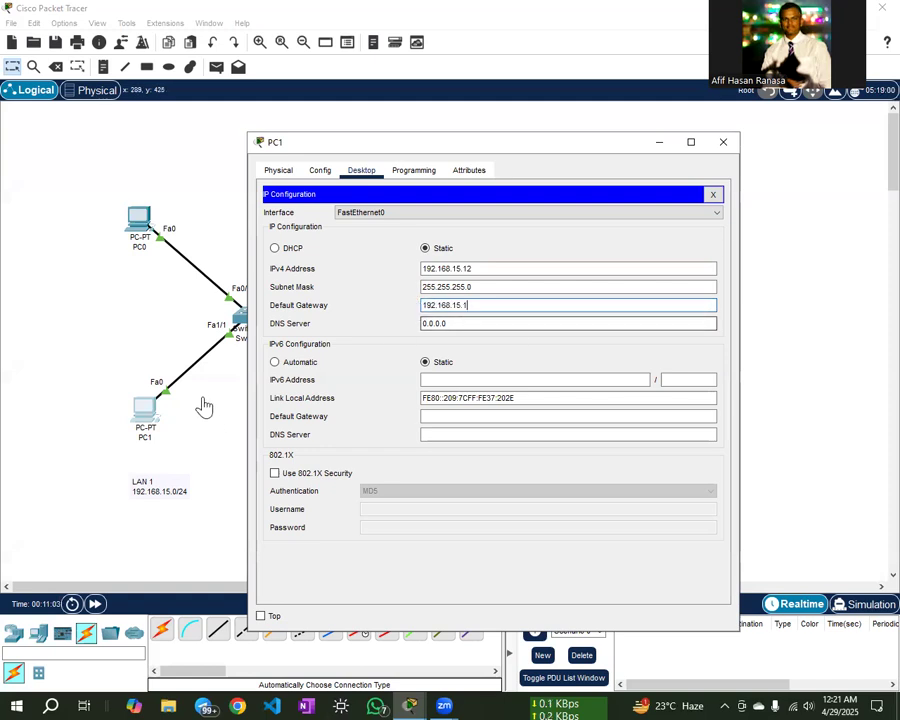
pyautogui.moveTo(476, 150); pyautogui.dragTo(603, 151)
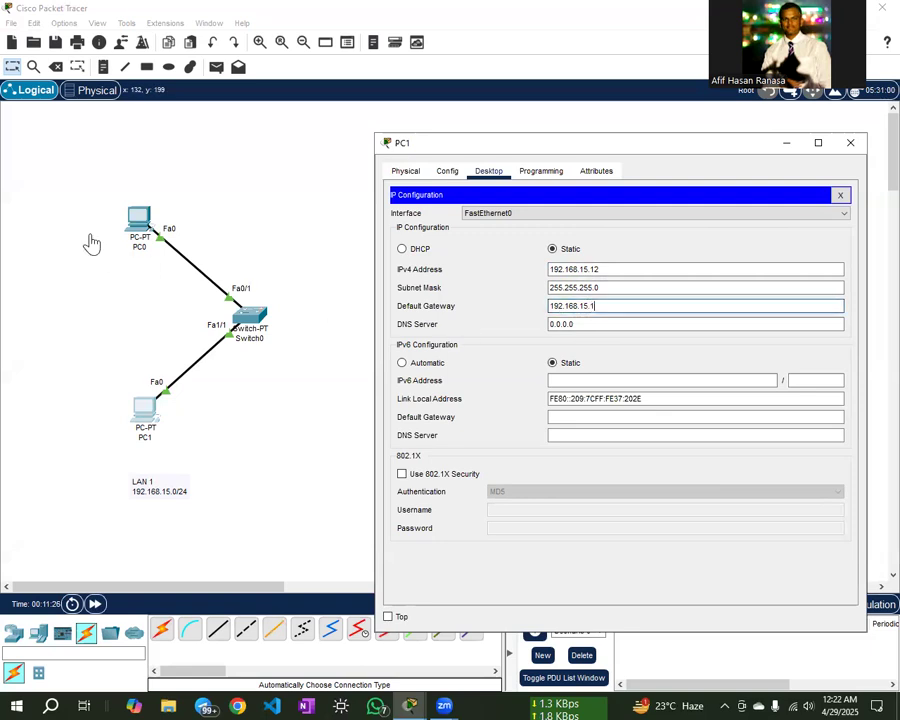
pyautogui.moveTo(707, 143); pyautogui.dragTo(665, 147)
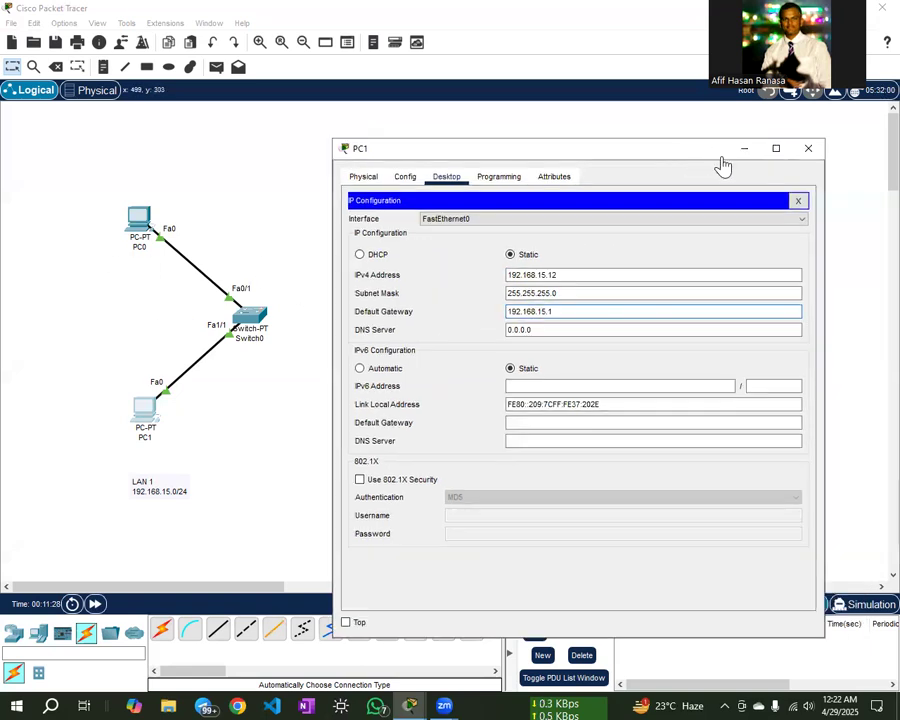
pyautogui.click(807, 147)
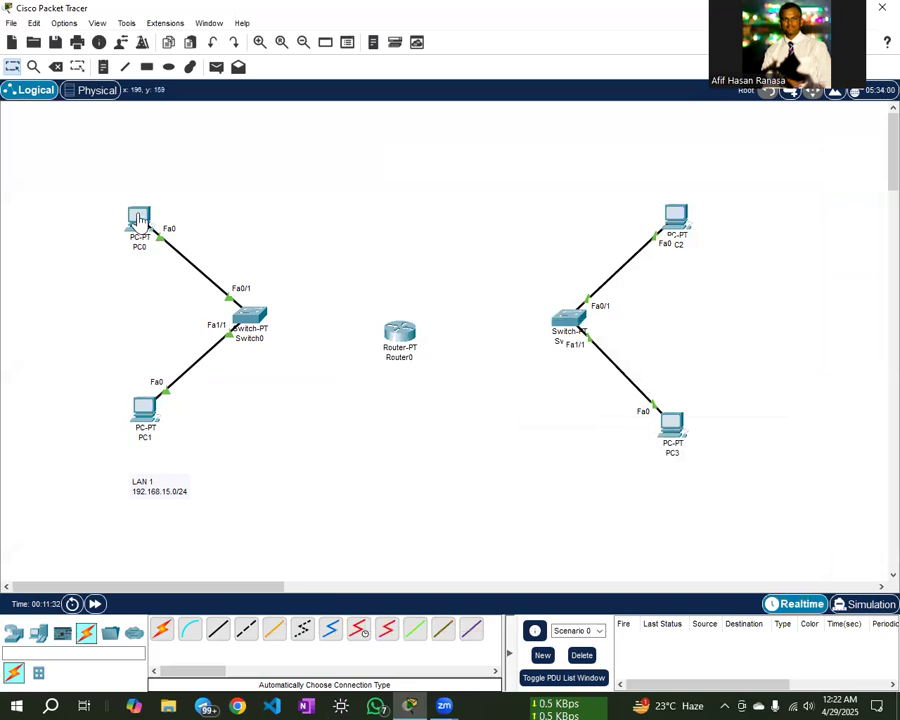
# - Send two successful test packets from PC0 to PC1, then clear the results
pyautogui.moveTo(139, 218)
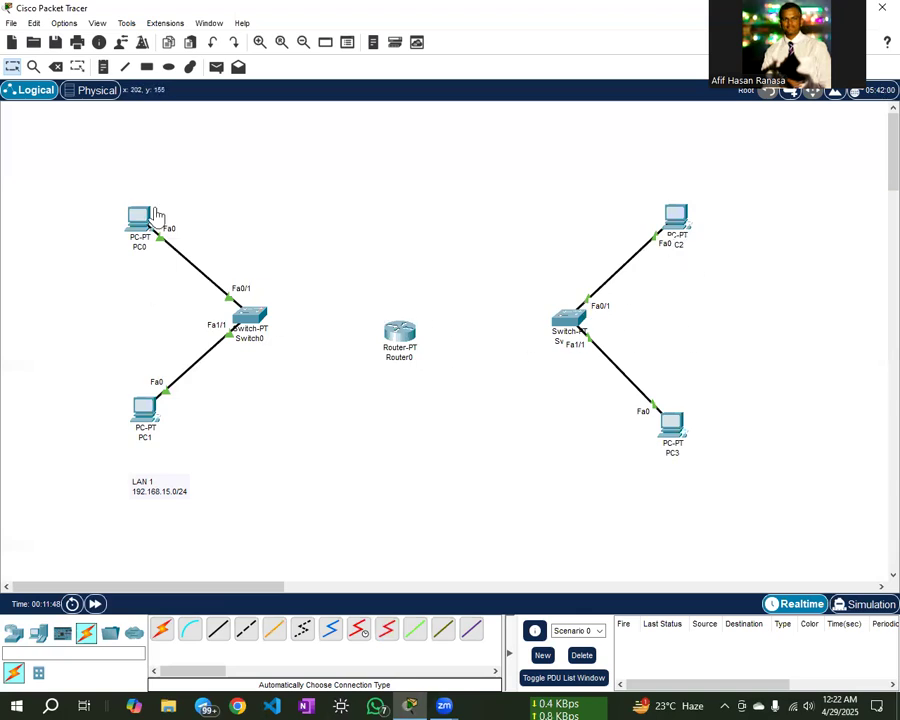
pyautogui.click(216, 66)
pyautogui.click(145, 217)
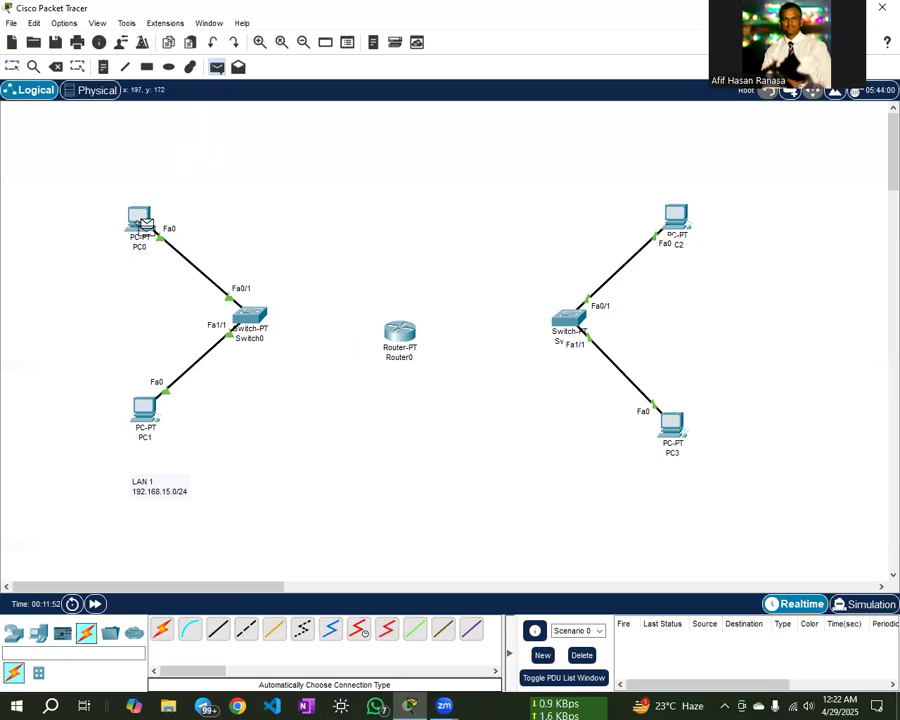
pyautogui.click(145, 410)
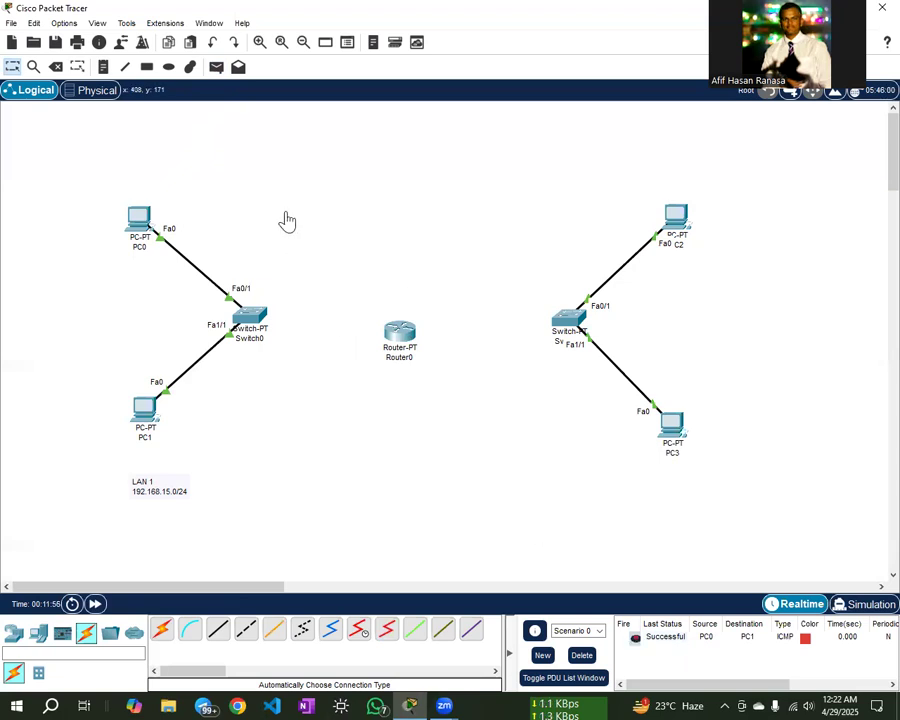
pyautogui.click(216, 66)
pyautogui.click(141, 217)
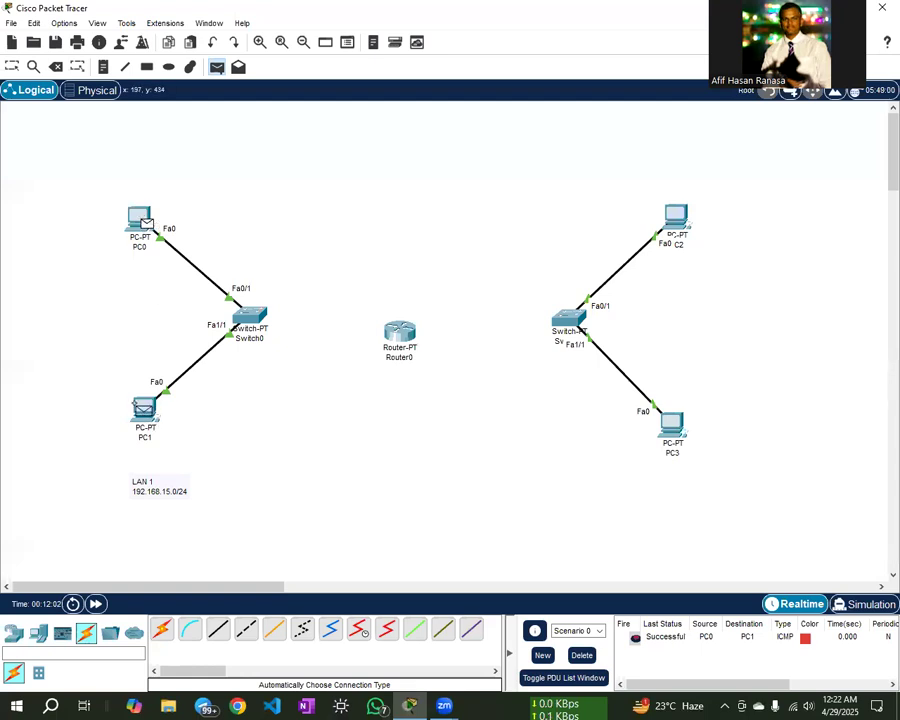
pyautogui.click(146, 412)
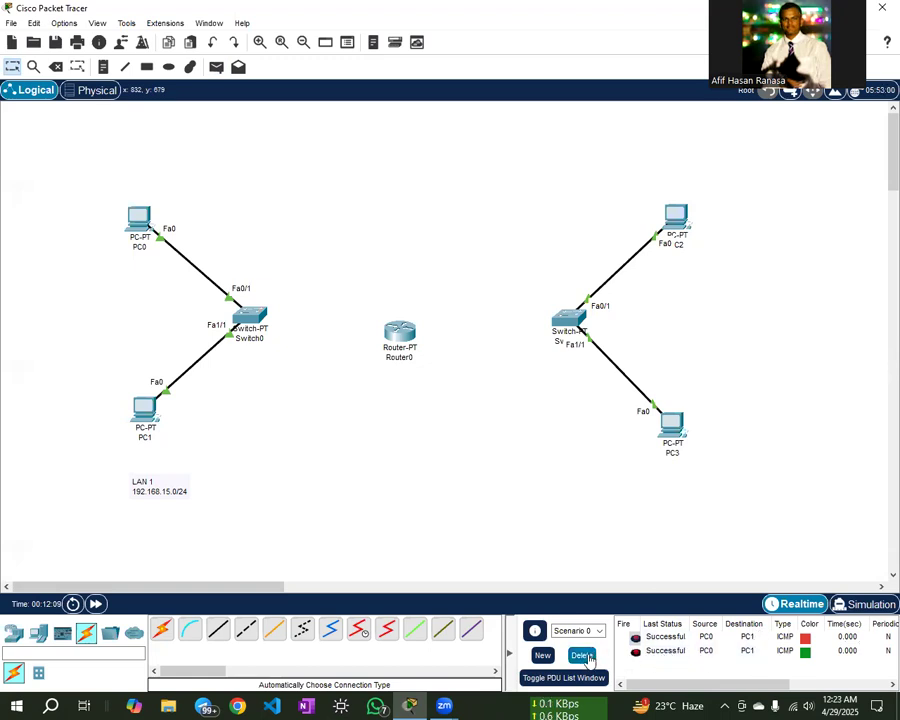
pyautogui.click(586, 658)
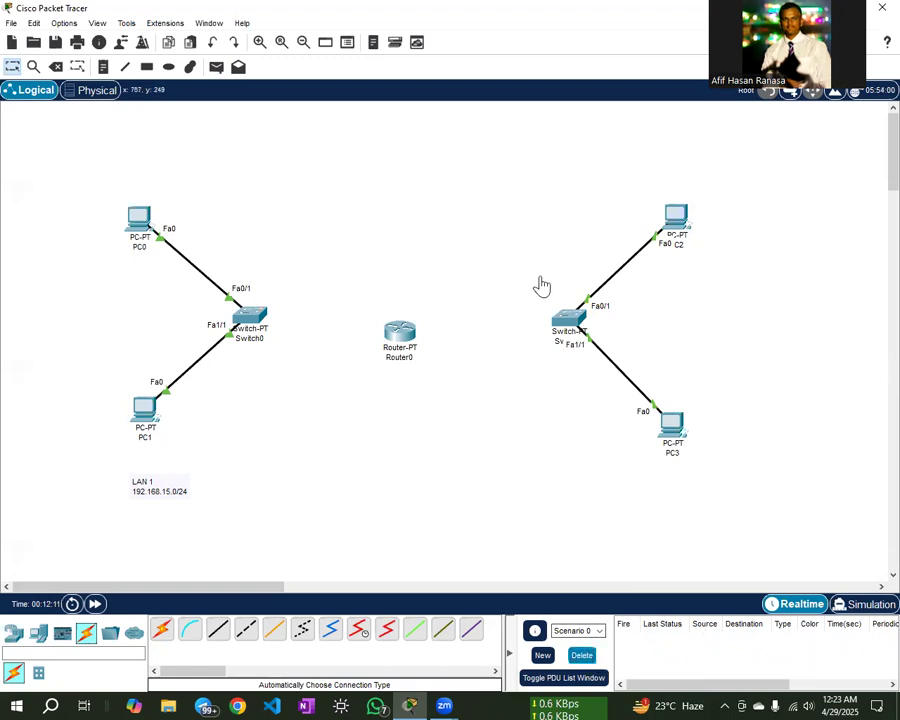
pyautogui.moveTo(676, 220)
pyautogui.mouseDown()
pyautogui.moveTo(688, 190)
pyautogui.moveTo(678, 198)
pyautogui.mouseUp()
# - Deselect PC2 in its raised position above the right-hand switch
pyautogui.click(682, 285)
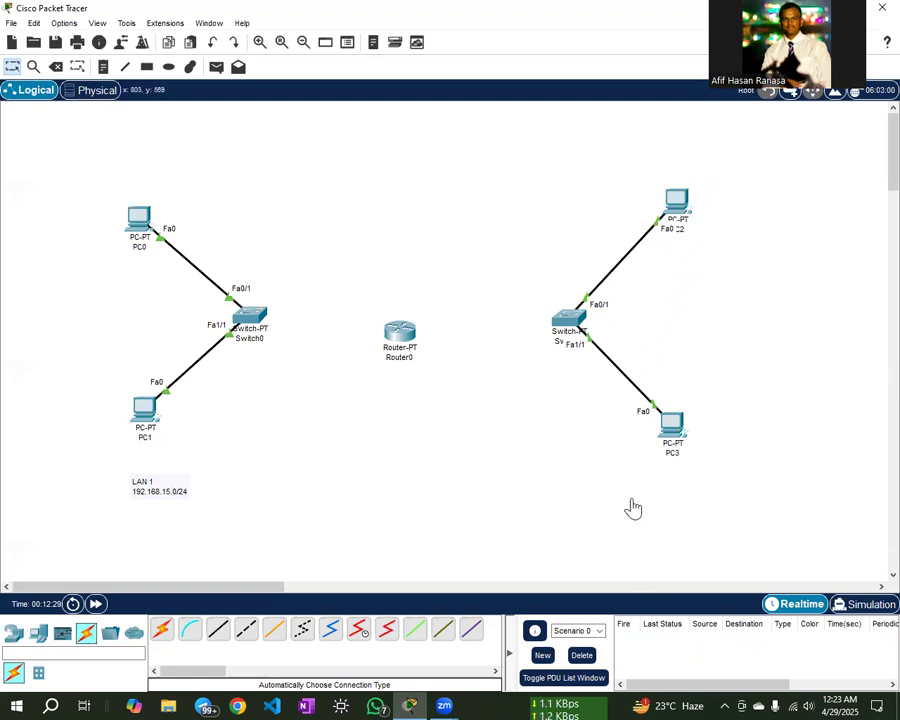
# - Add a two-line note 'LAN 2 172.120.10.0/24' beneath the right-hand switch
pyautogui.click(103, 66)
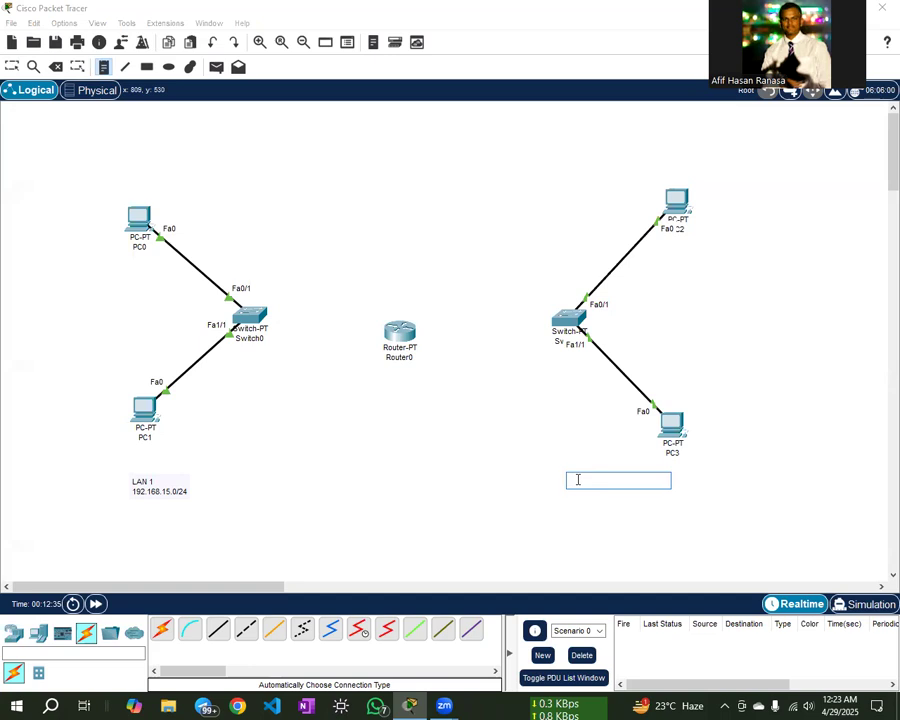
pyautogui.write('LA')
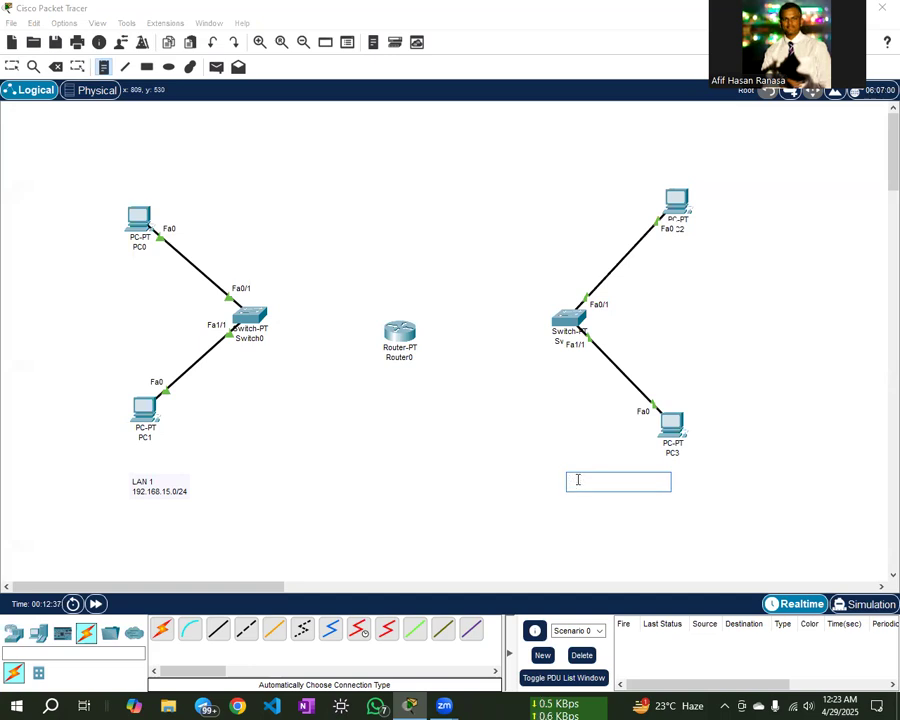
pyautogui.write('N 2')
pyautogui.press('Return')
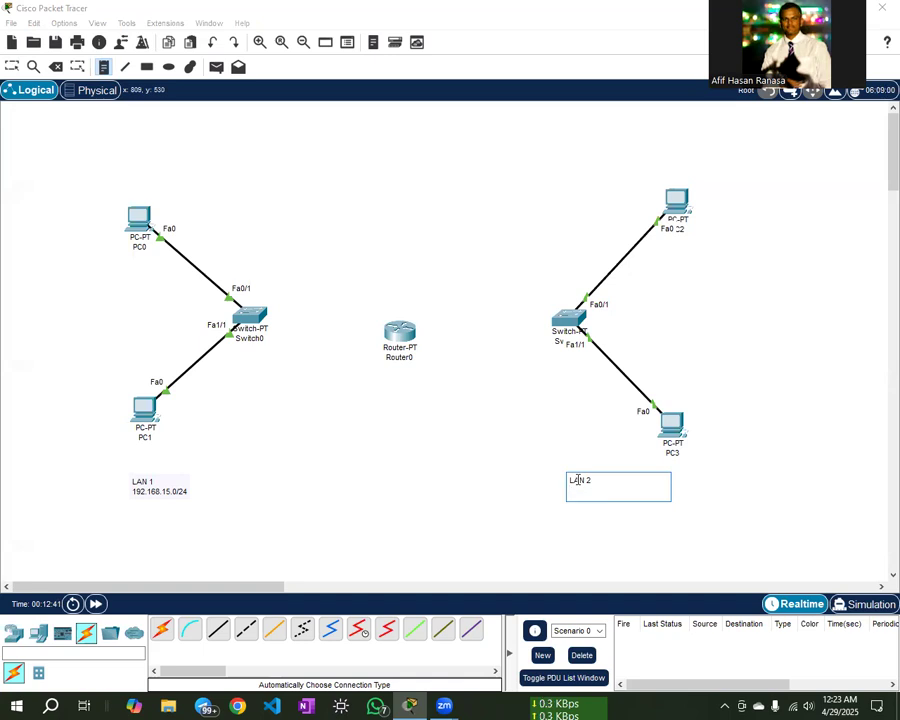
pyautogui.write('172.1')
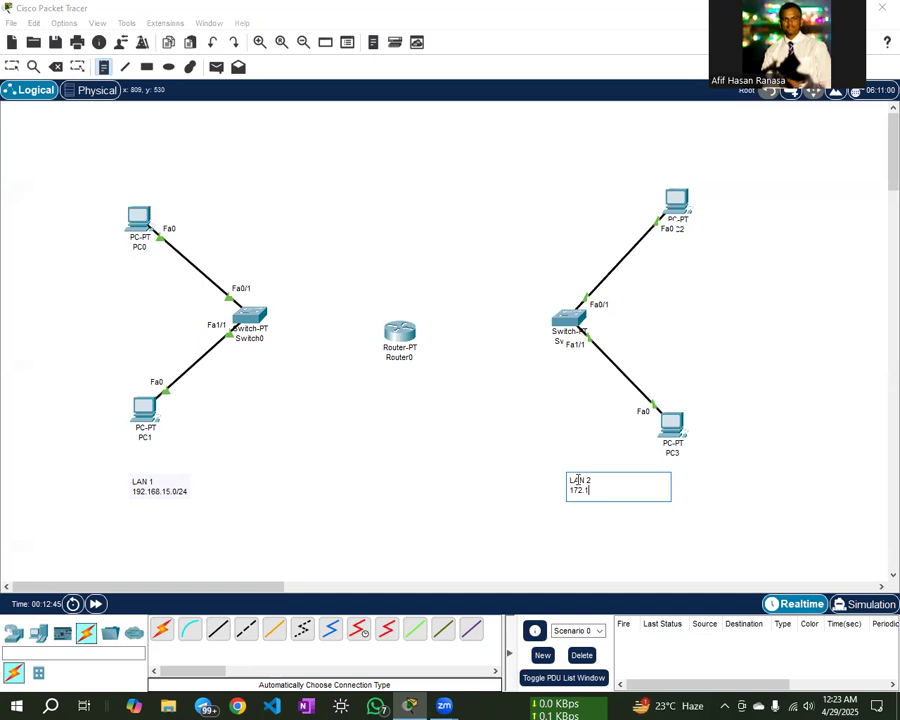
pyautogui.write('20.10.0/24')
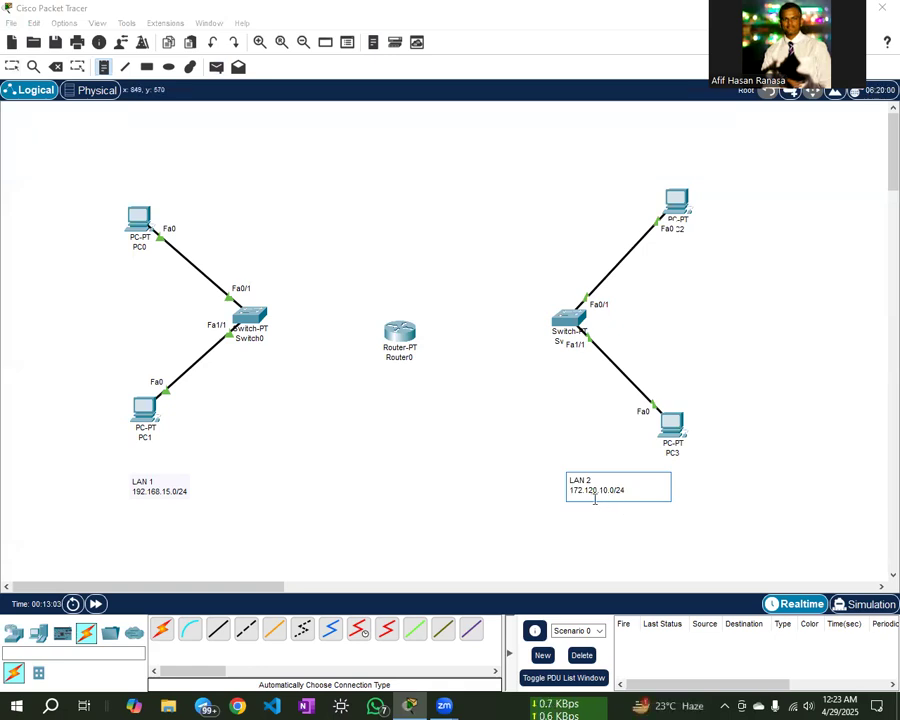
pyautogui.click(686, 497)
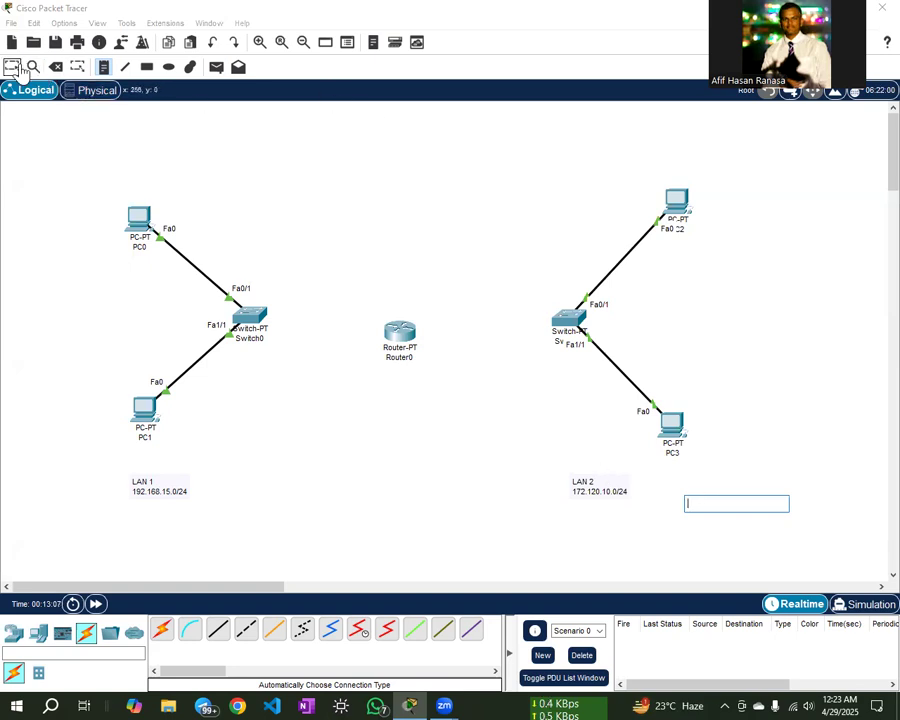
pyautogui.click(12, 67)
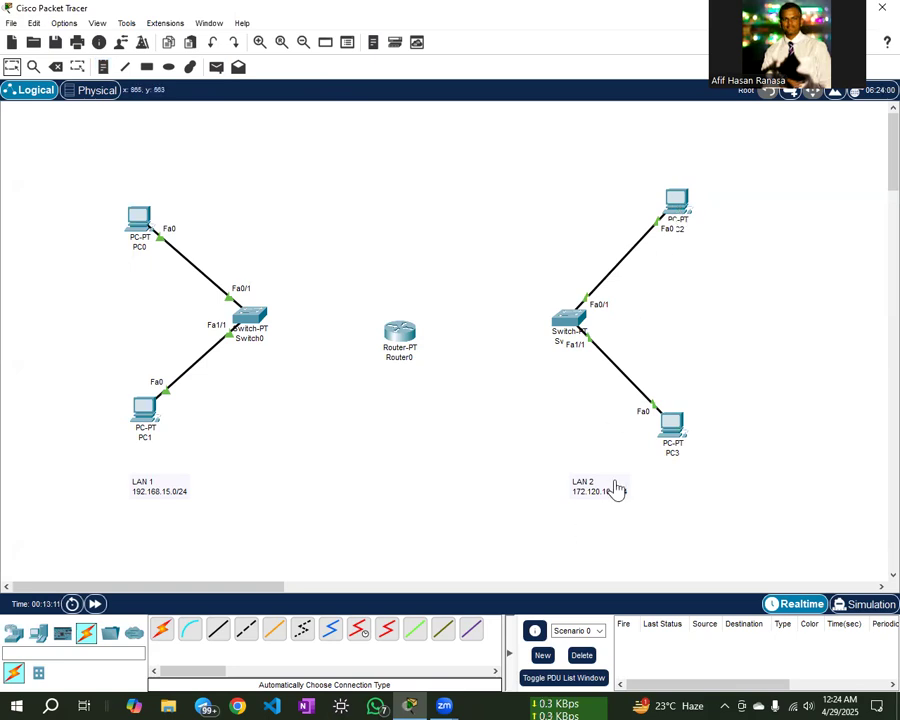
# - Give PC2 static IP 172.120.10.10, mask 255.255.255.0 and gateway 172.120.10.1
pyautogui.click(676, 201)
pyautogui.click(361, 171)
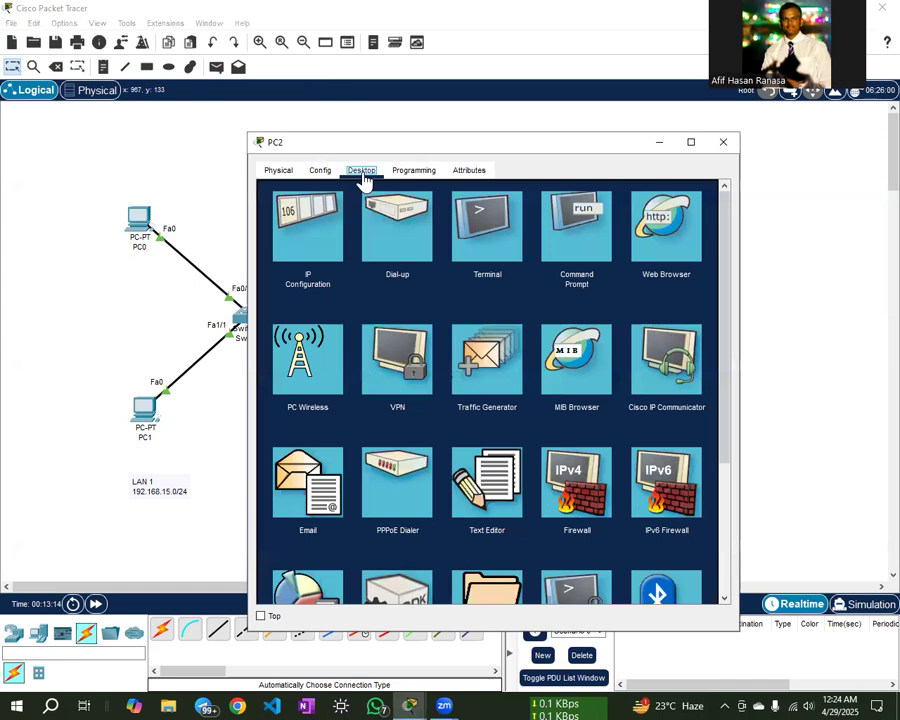
pyautogui.click(305, 230)
pyautogui.click(447, 266)
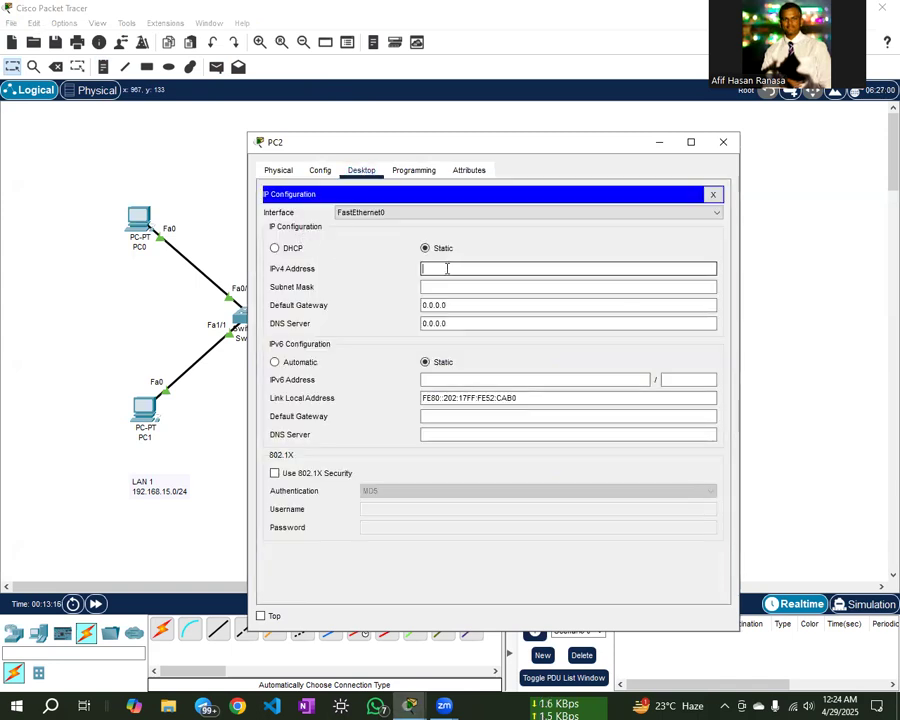
pyautogui.write('172.120.10.10')
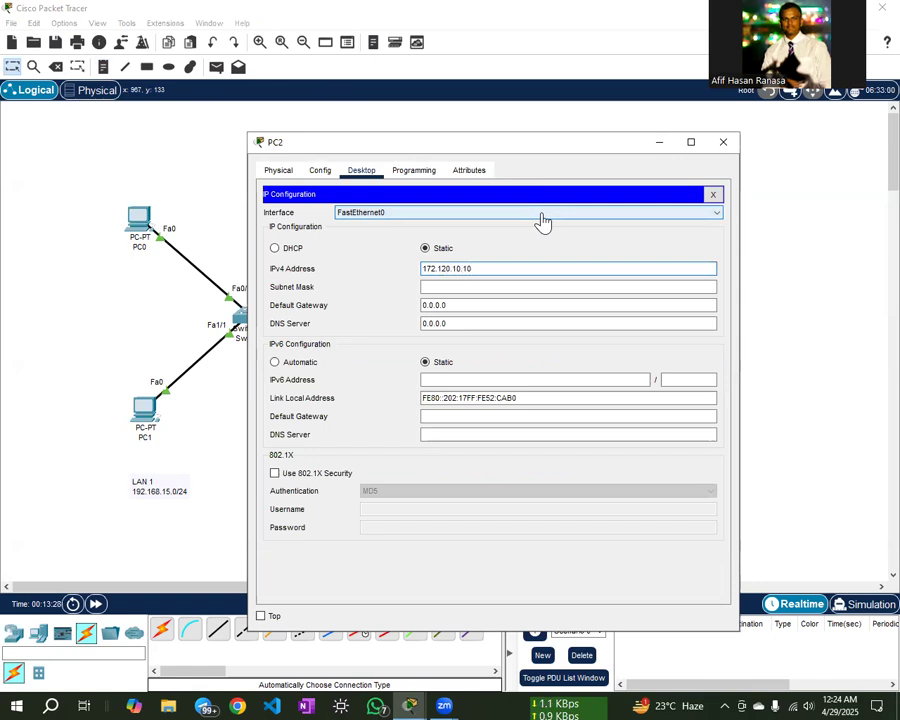
pyautogui.click(487, 285)
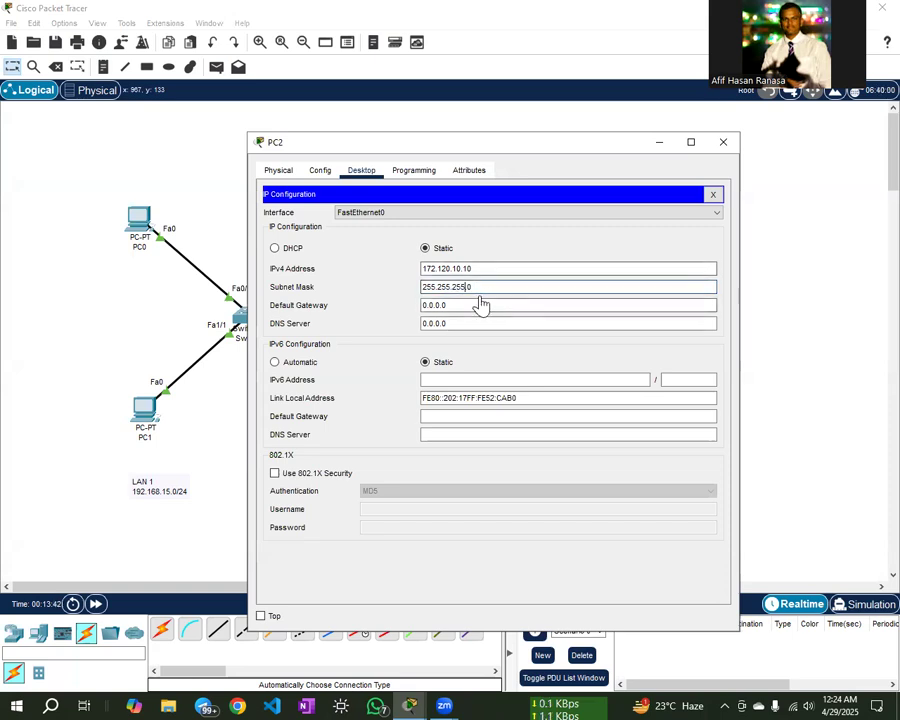
pyautogui.click(456, 306)
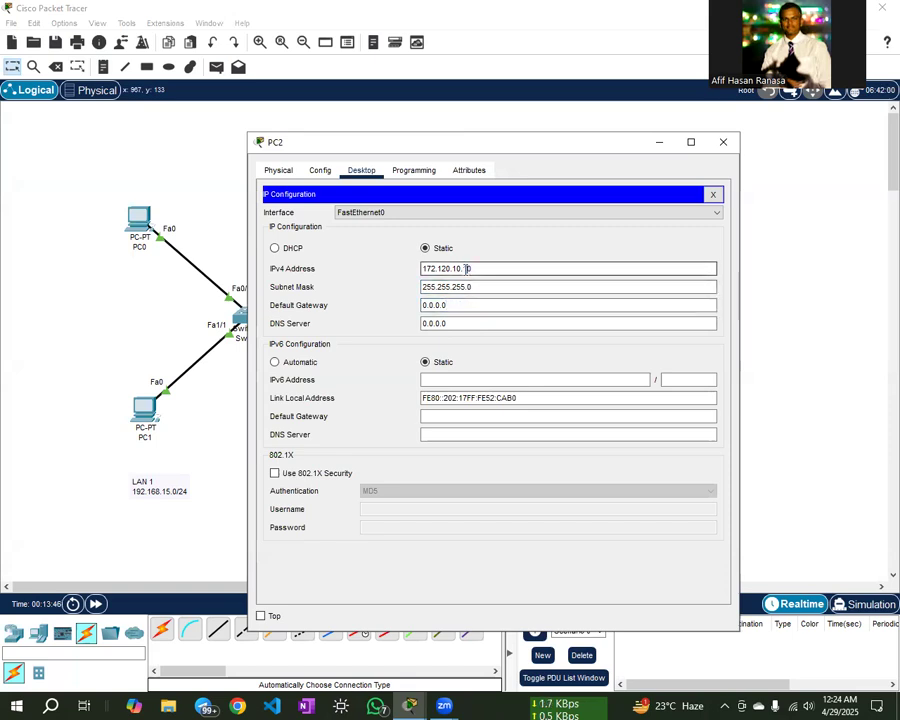
pyautogui.moveTo(467, 268); pyautogui.dragTo(424, 269)
pyautogui.hotkey('ctrl', 'c')
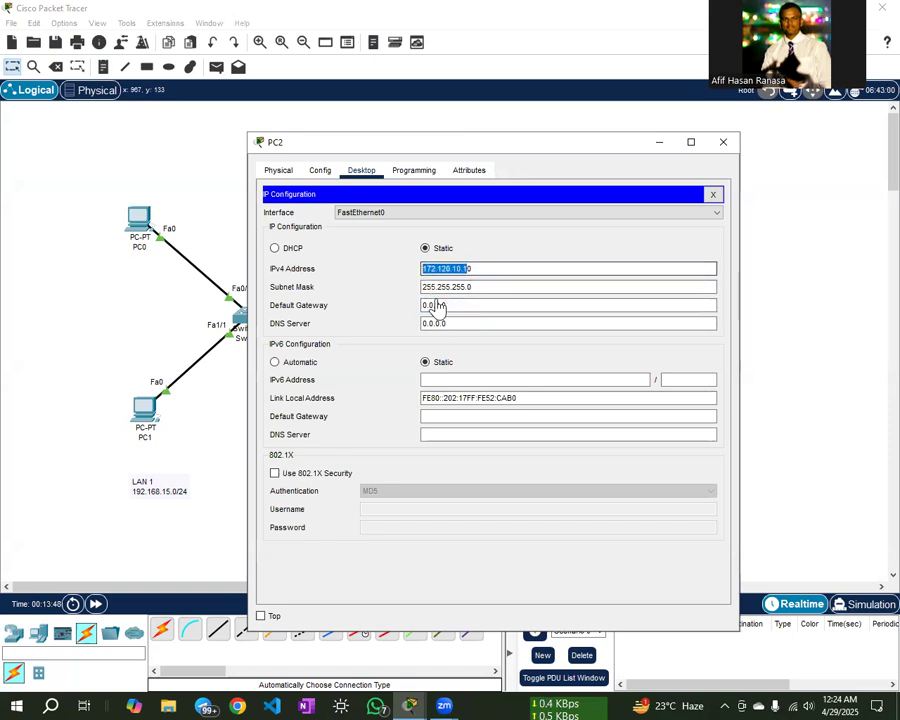
pyautogui.click(437, 268)
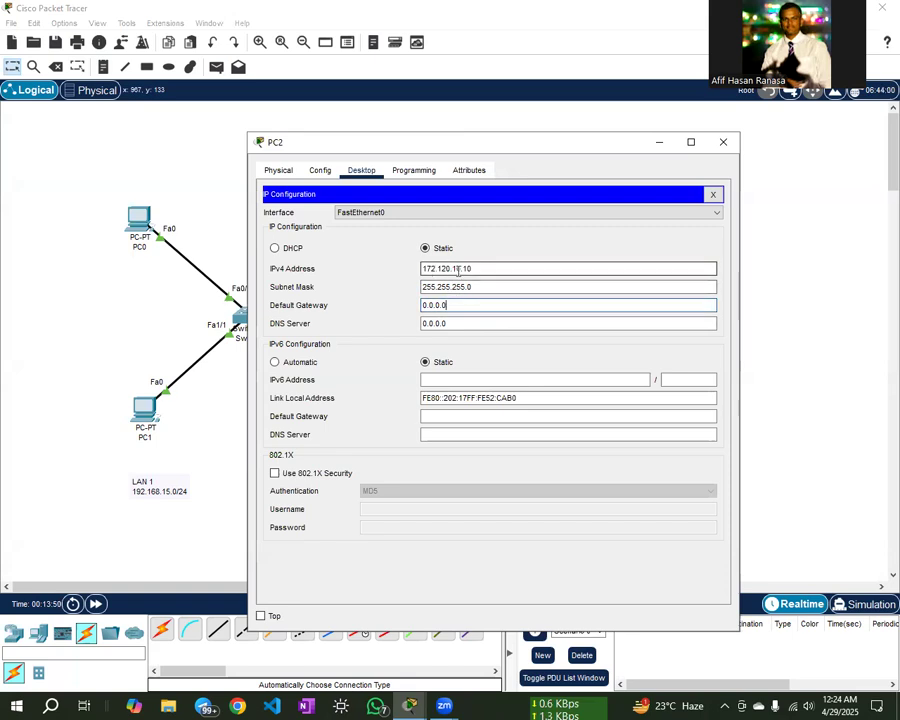
pyautogui.moveTo(462, 304); pyautogui.dragTo(421, 305)
pyautogui.hotkey('ctrl', 'v')
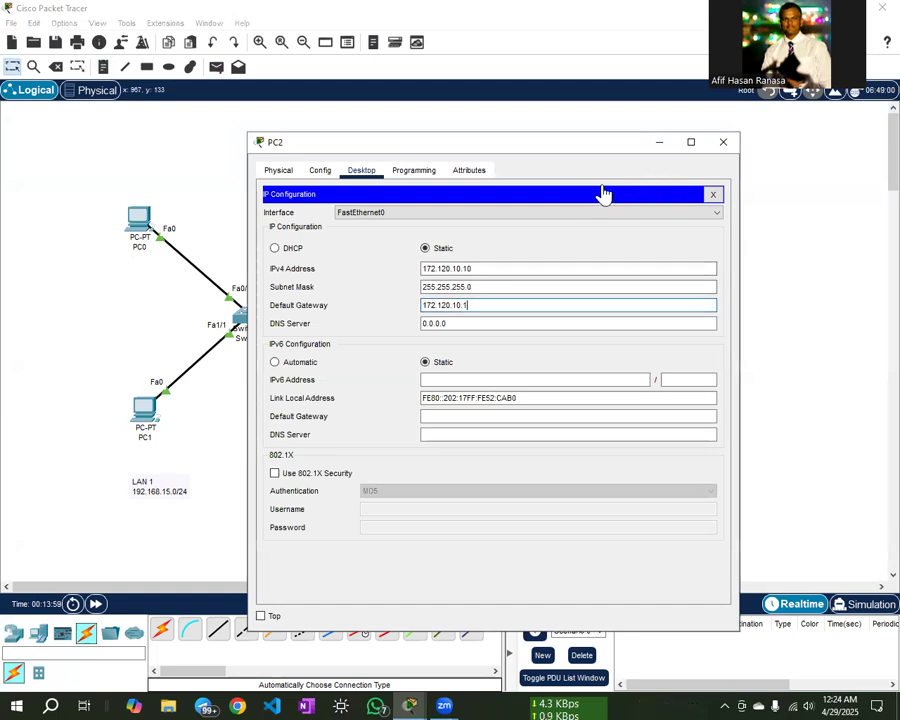
pyautogui.click(725, 146)
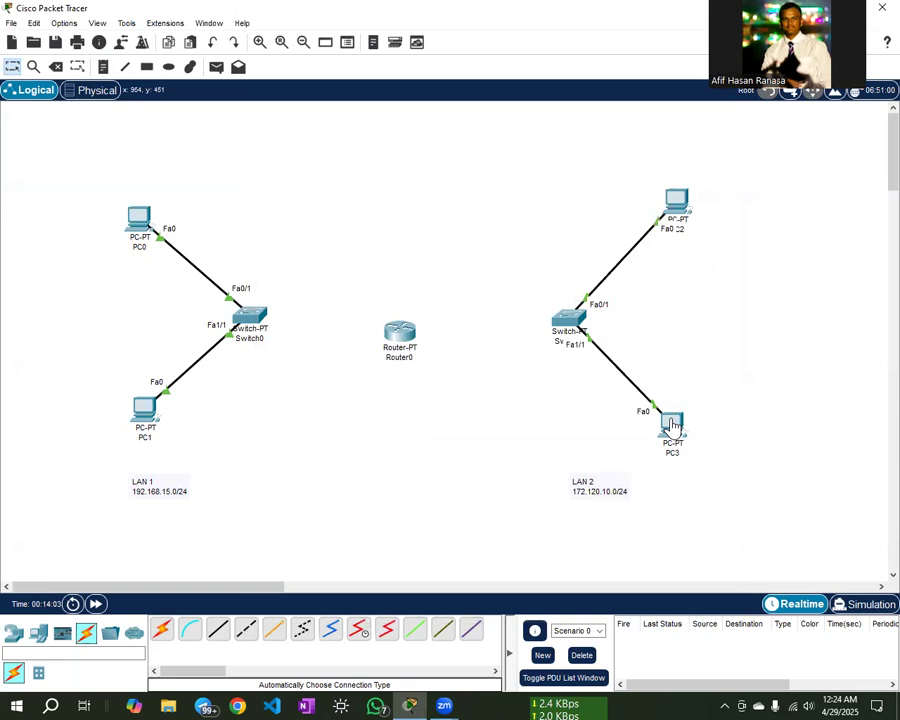
# - Give PC3 IP 172.120.10.12, mask 255.255.255.0 and gateway 172.120.10.1
pyautogui.click(672, 425)
pyautogui.click(360, 171)
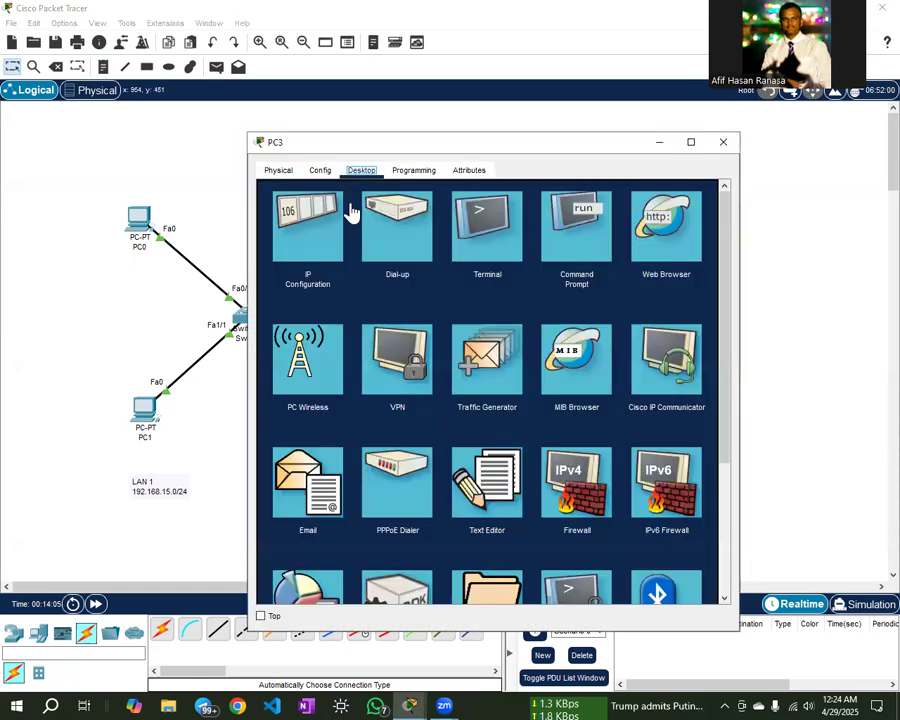
pyautogui.click(300, 240)
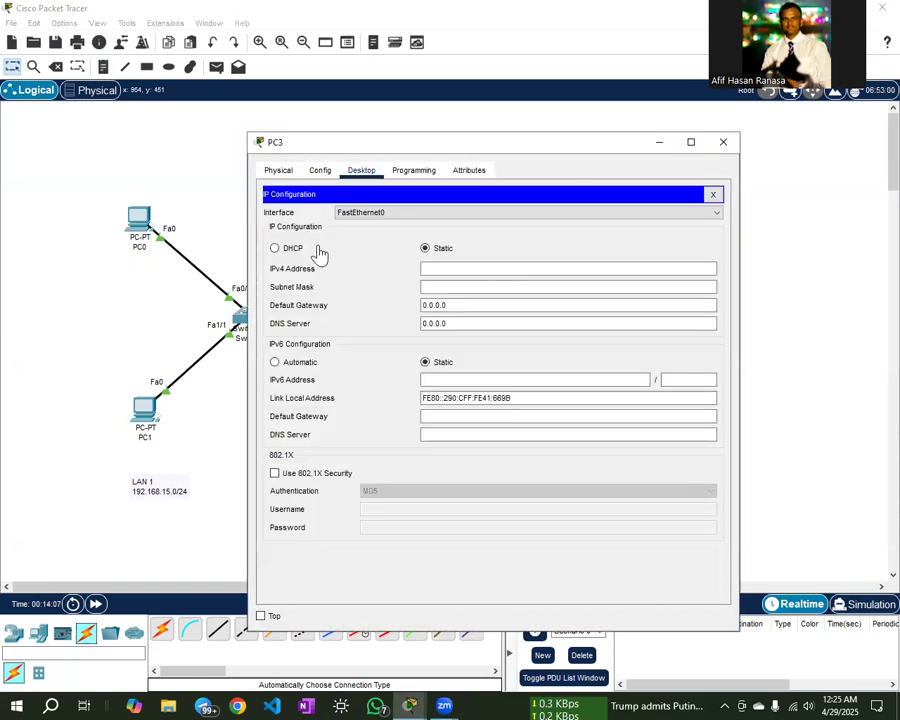
pyautogui.click(452, 267)
pyautogui.write('172.120.10.1')
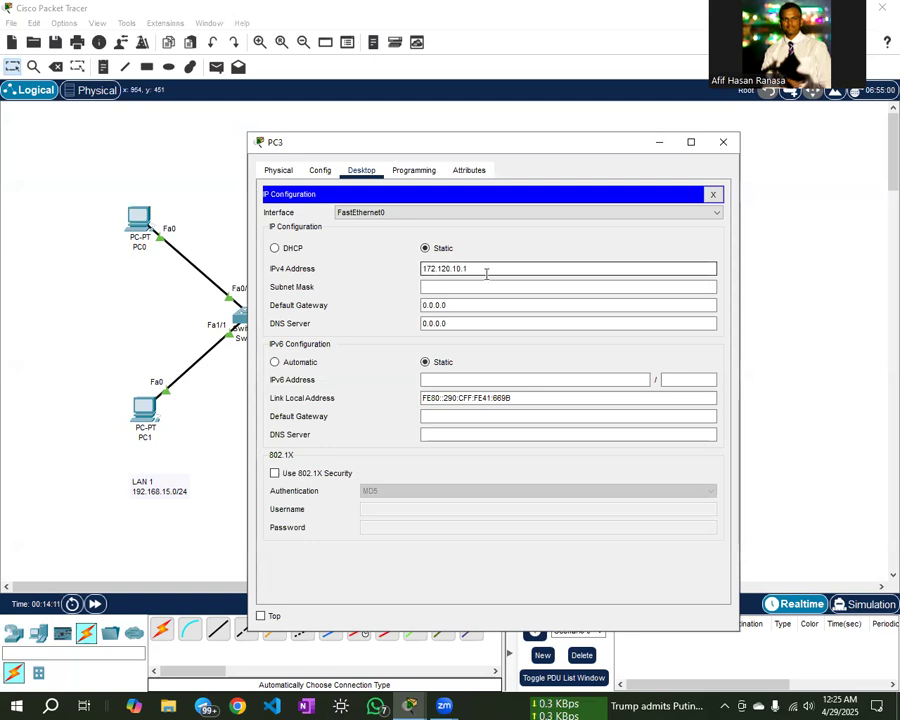
pyautogui.write('2')
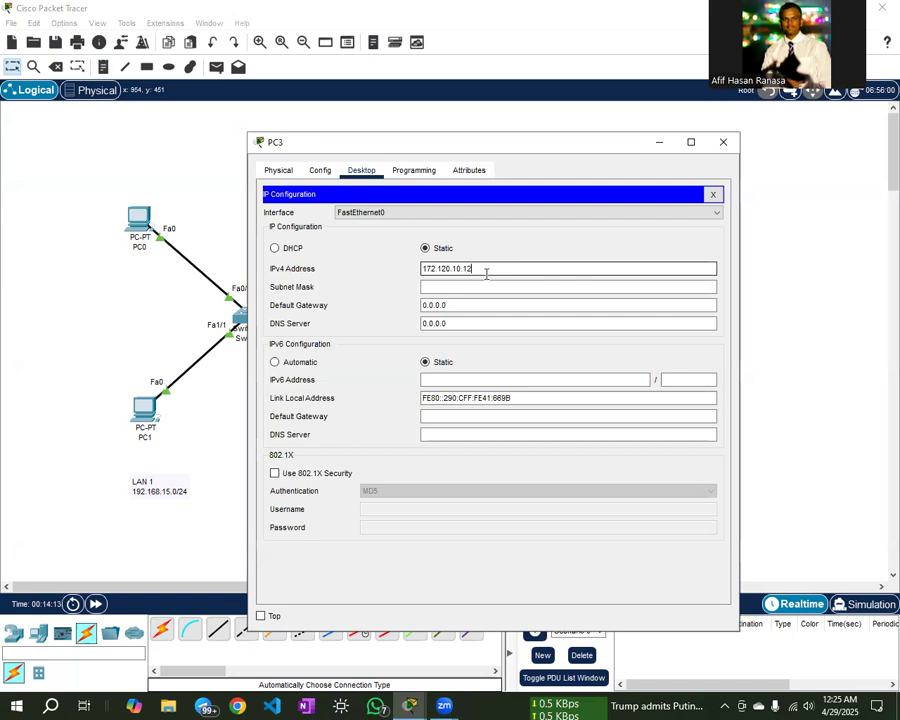
pyautogui.click(476, 287)
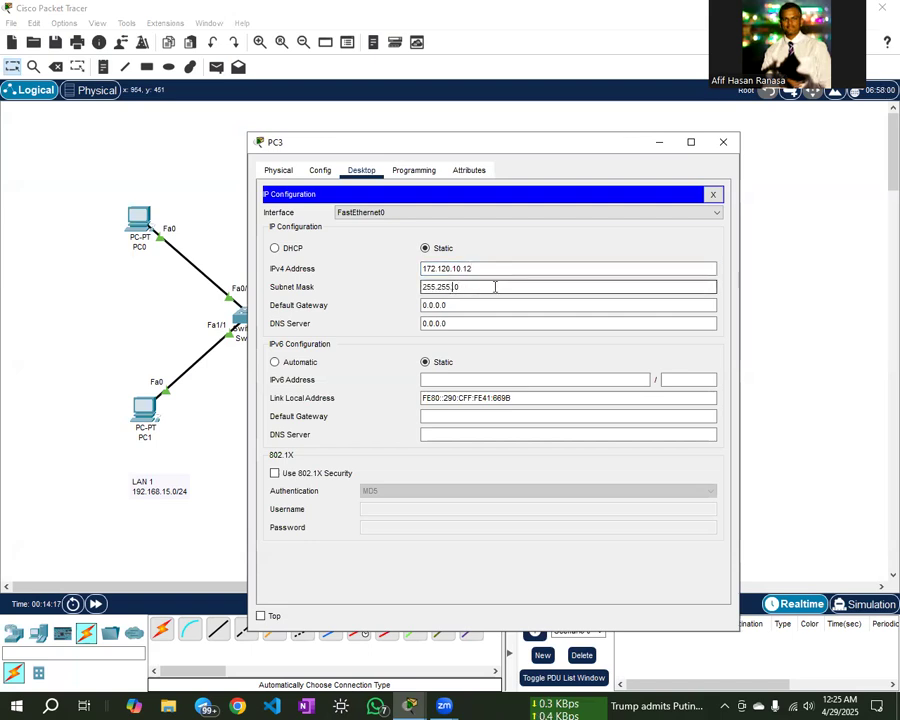
pyautogui.click(437, 305)
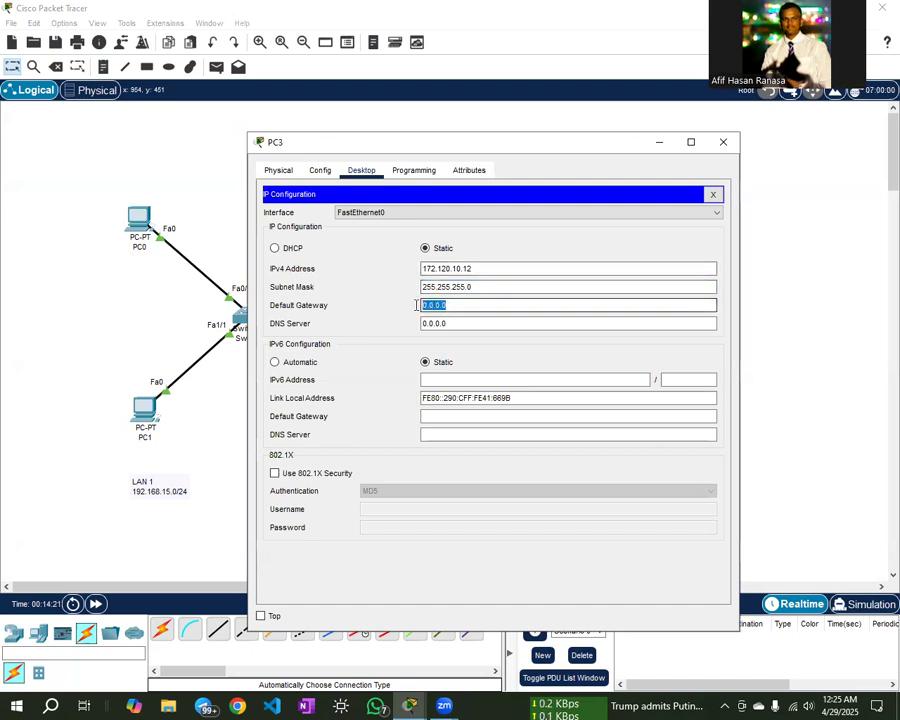
pyautogui.write('172.120.10.1')
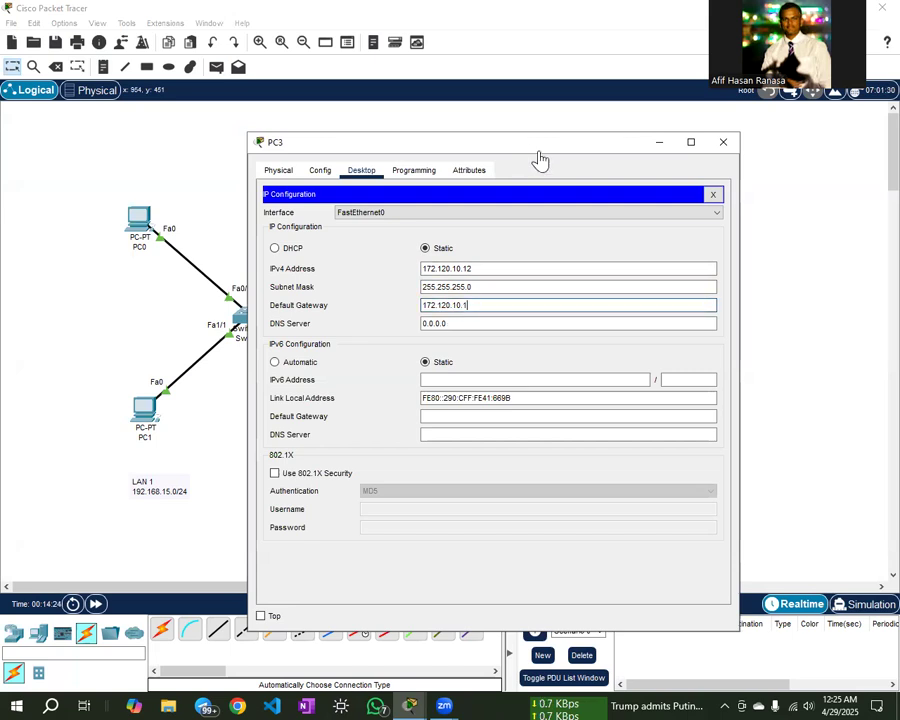
pyautogui.moveTo(540, 160); pyautogui.dragTo(336, 123)
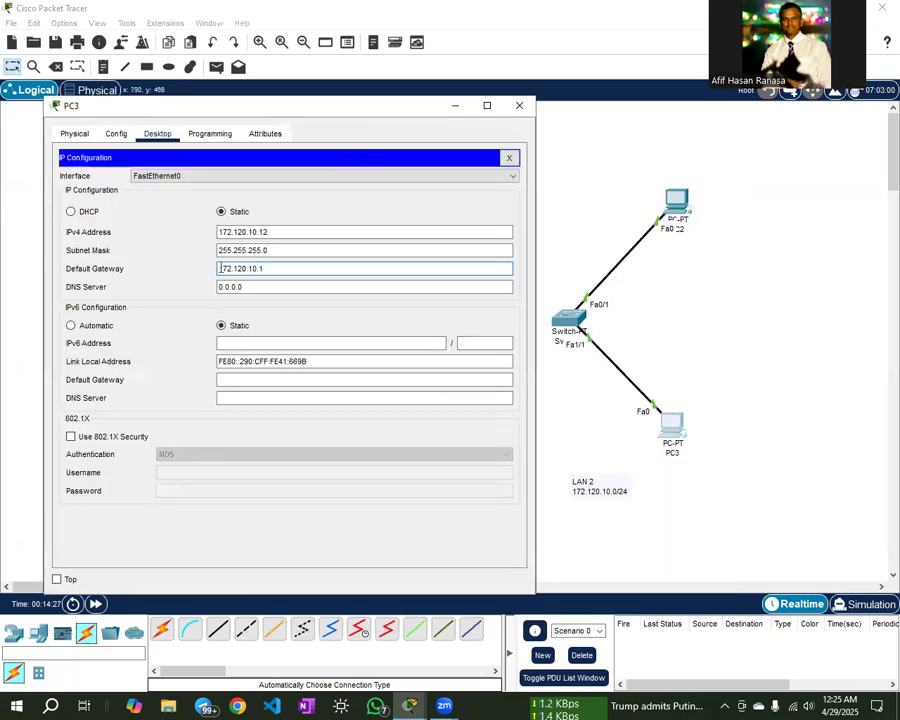
pyautogui.click(520, 106)
# - Send a simple test ping from PC3 to PC2, then delete it
pyautogui.click(217, 68)
pyautogui.click(672, 423)
pyautogui.click(676, 205)
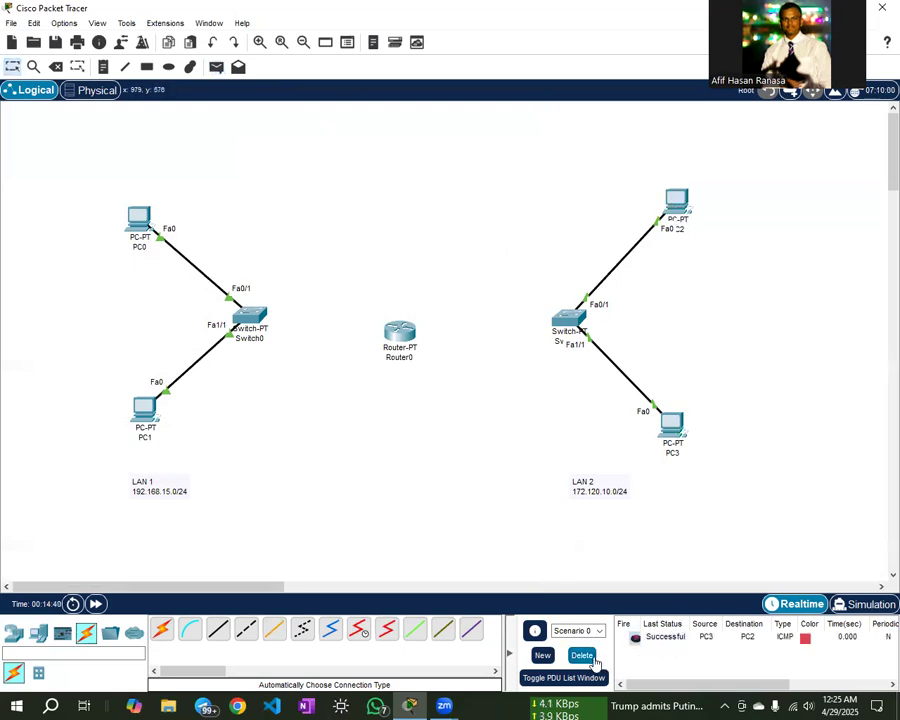
pyautogui.click(582, 657)
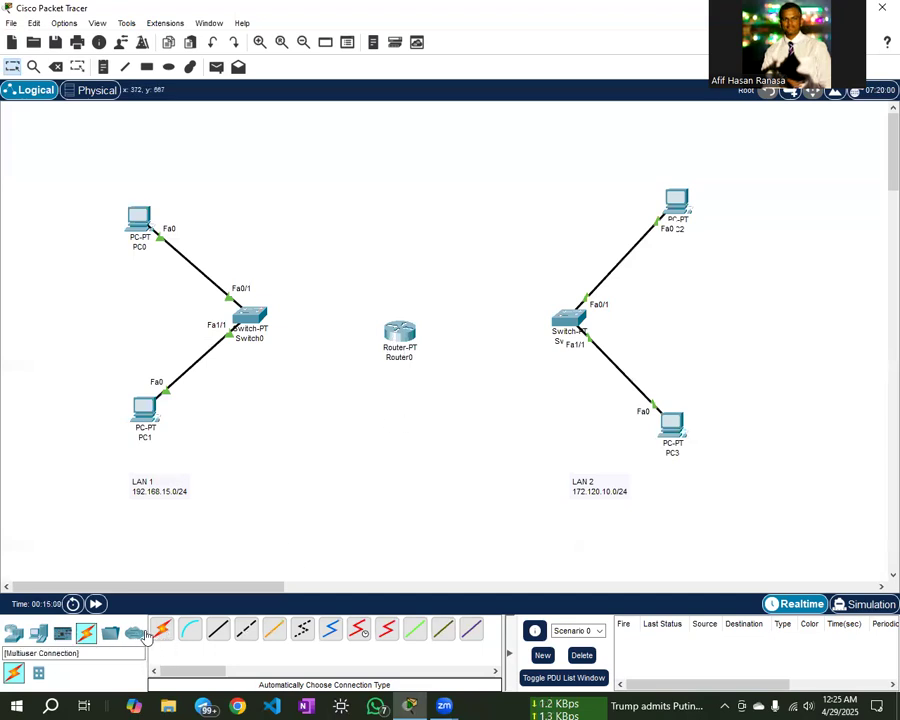
# - Run automatic cables from Switch0 to Router0 and from Router0 to Switch1
pyautogui.click(163, 632)
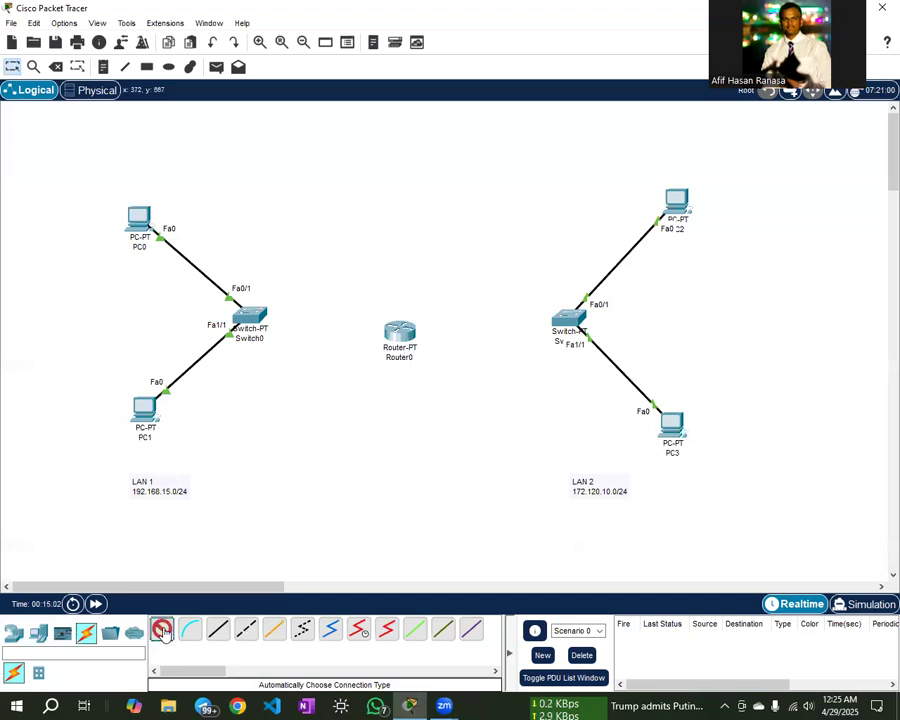
pyautogui.click(256, 316)
pyautogui.click(399, 332)
pyautogui.click(163, 632)
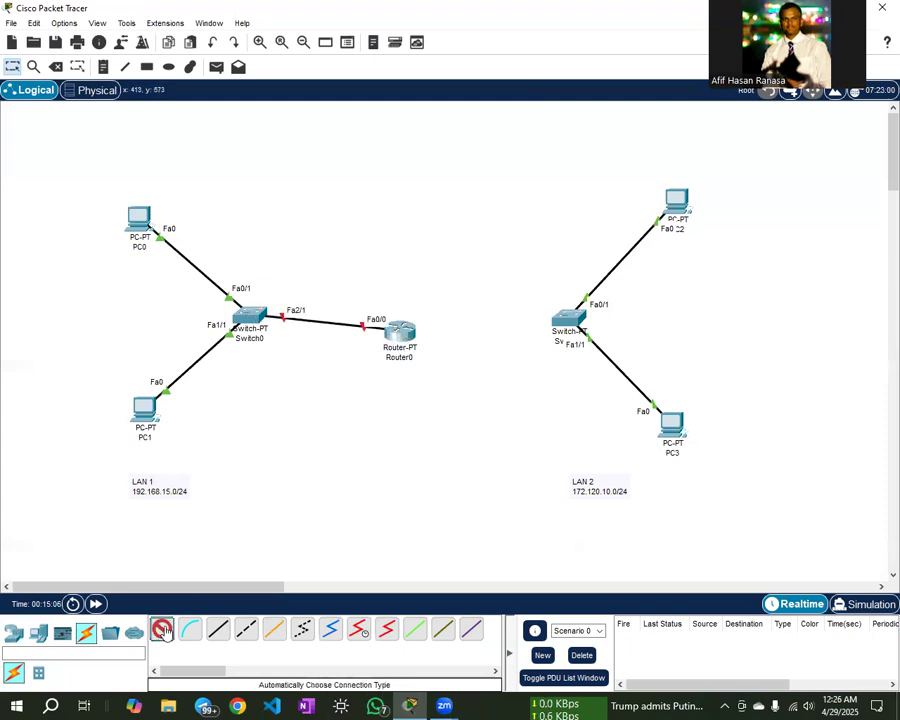
pyautogui.click(406, 332)
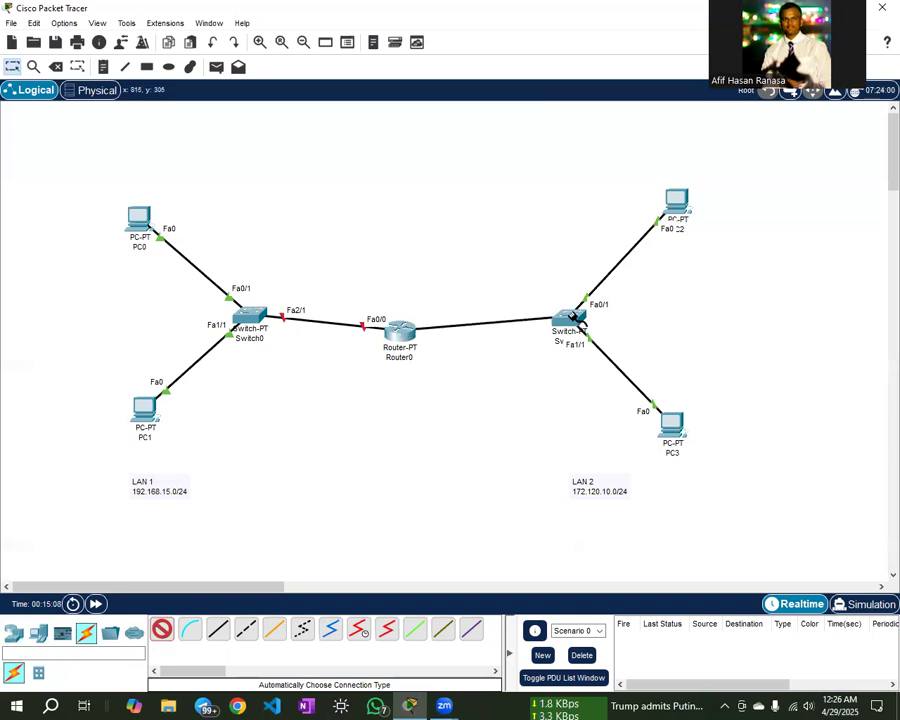
pyautogui.click(568, 318)
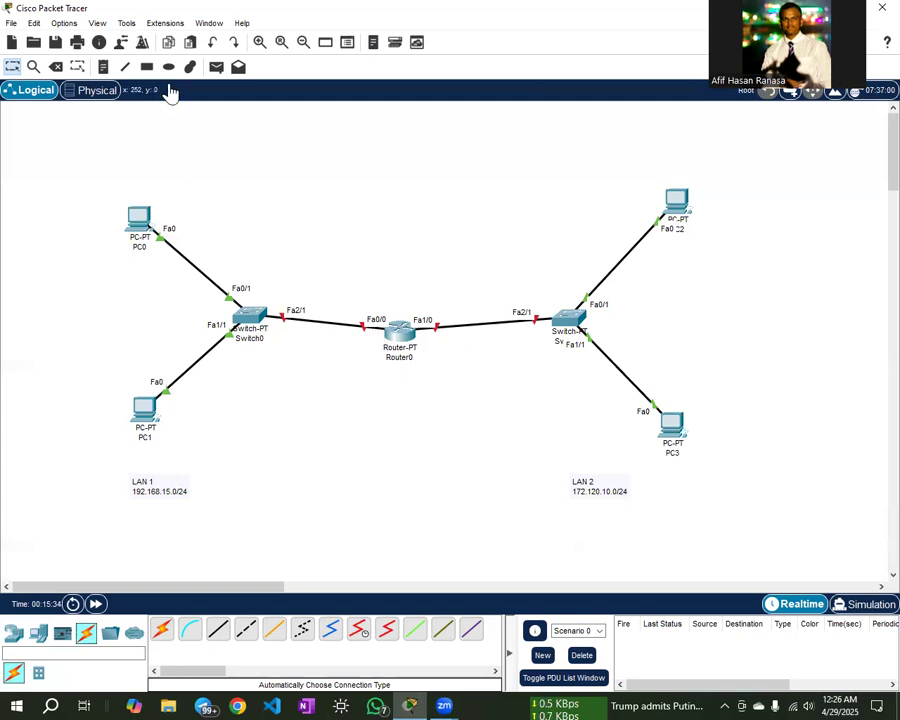
# - Turn on 'Always Show Port Labels in Logical Workspace' in Preferences, after first unticking it by mistake
pyautogui.click(64, 24)
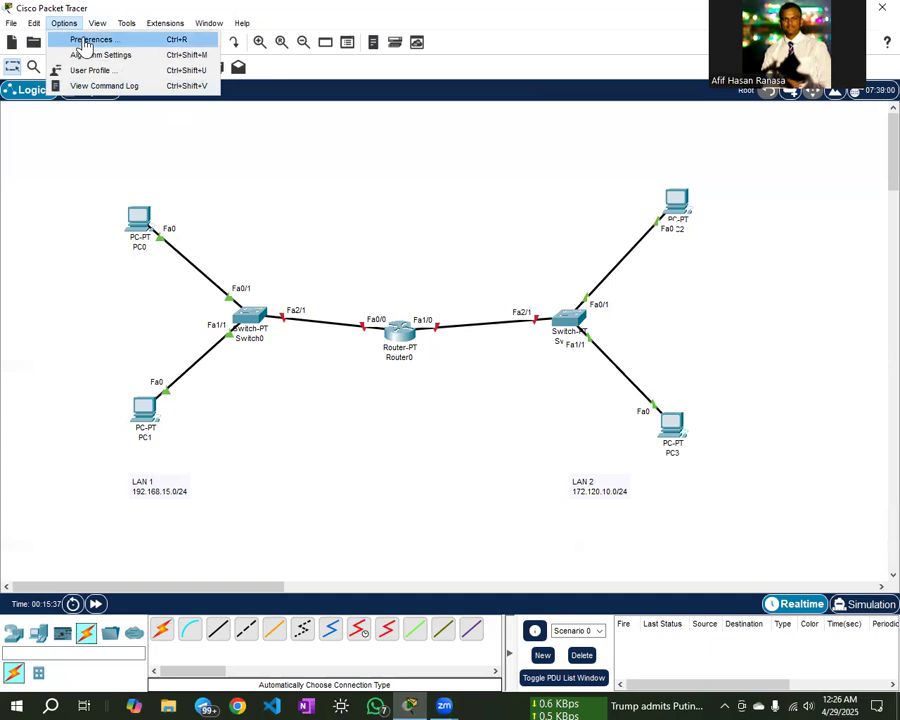
pyautogui.click(82, 39)
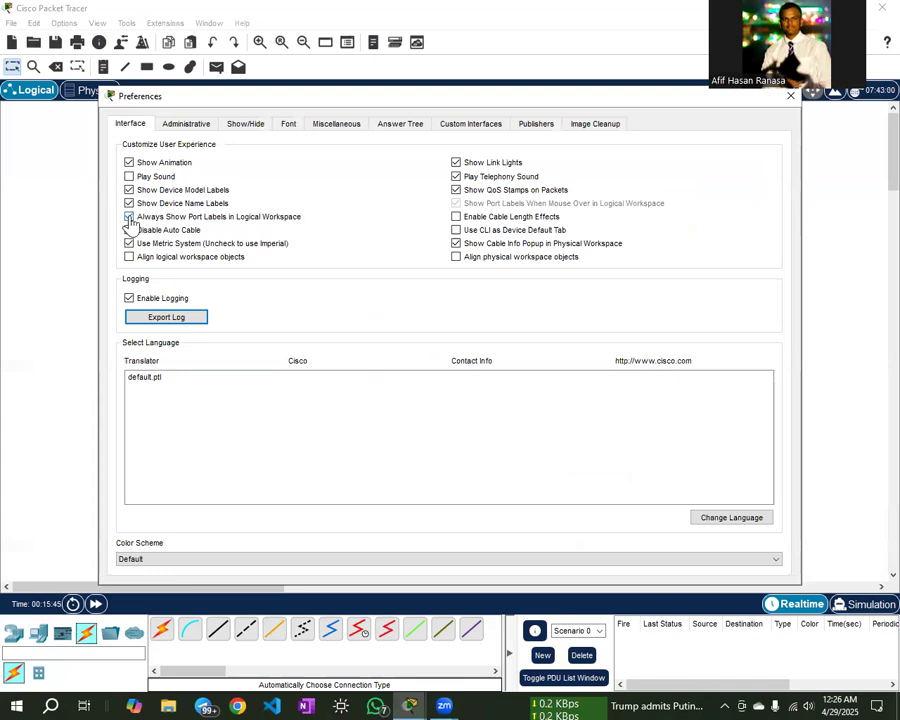
pyautogui.click(129, 217)
pyautogui.moveTo(408, 106); pyautogui.dragTo(290, 130)
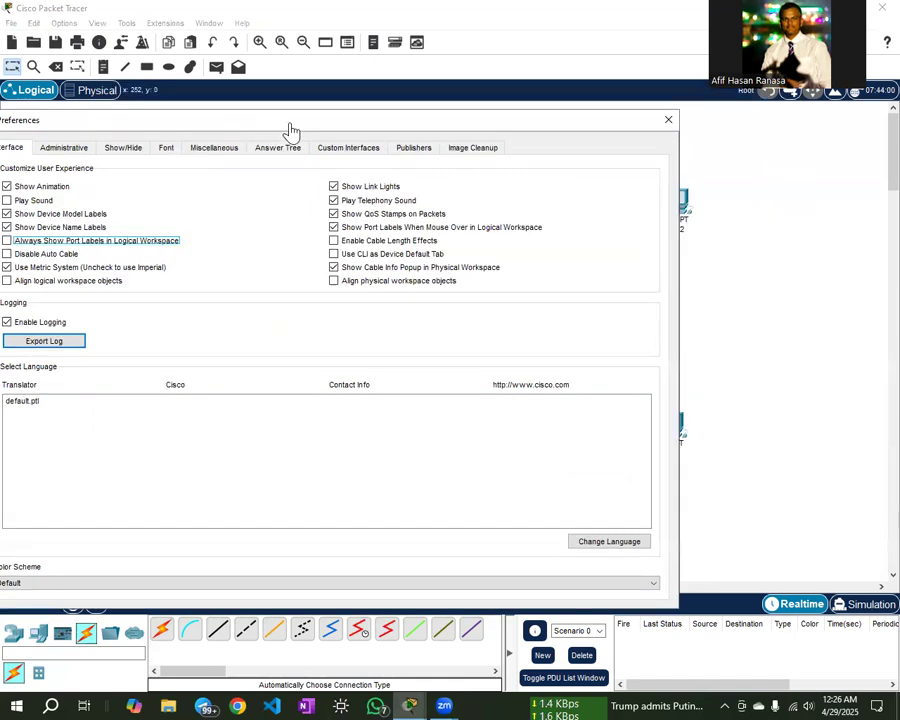
pyautogui.click(668, 119)
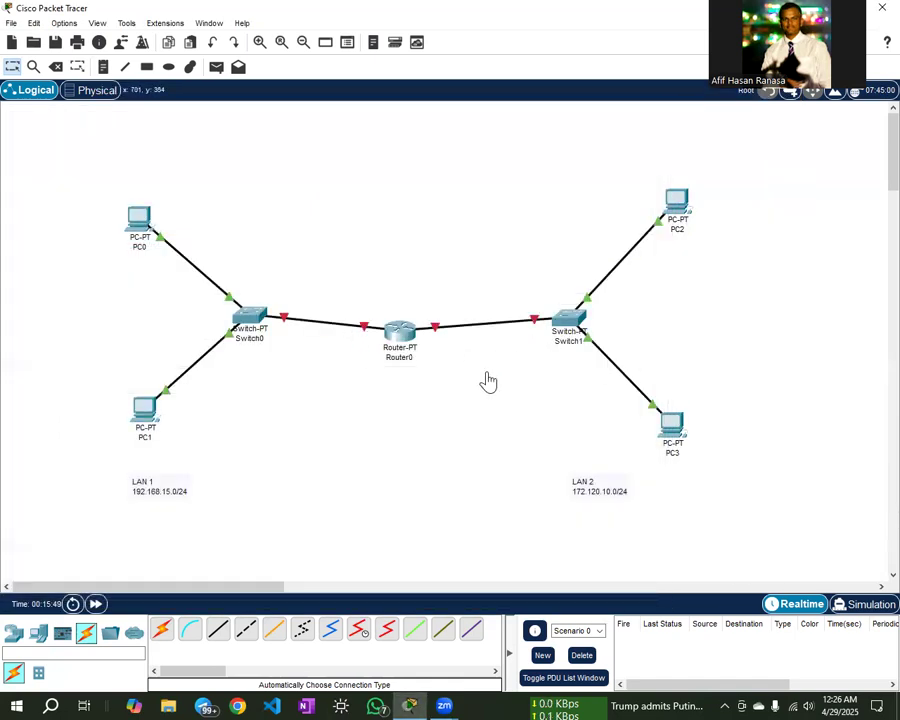
pyautogui.click(68, 25)
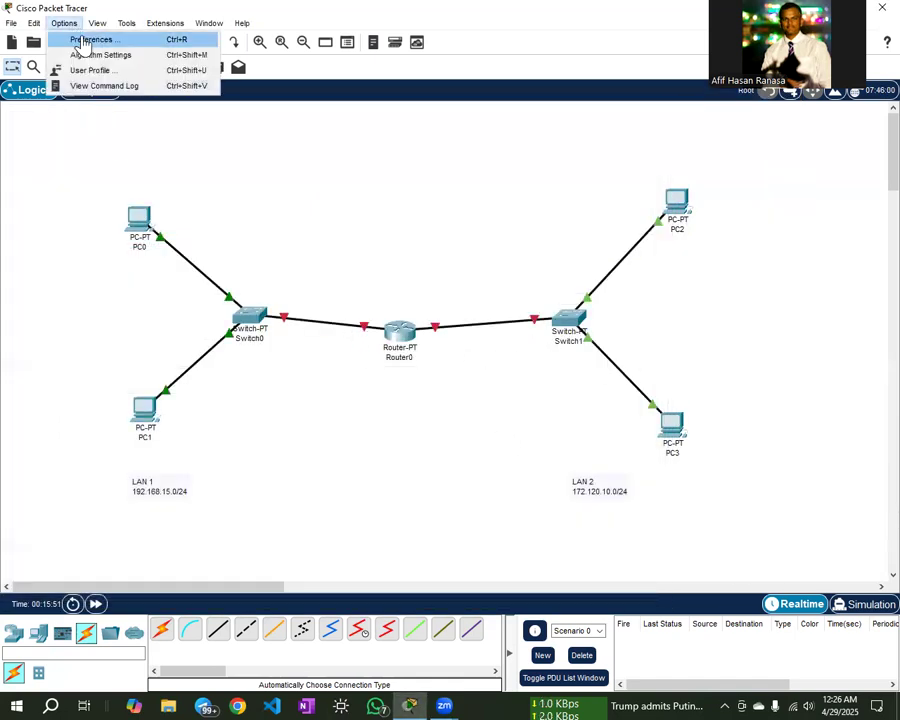
pyautogui.click(78, 40)
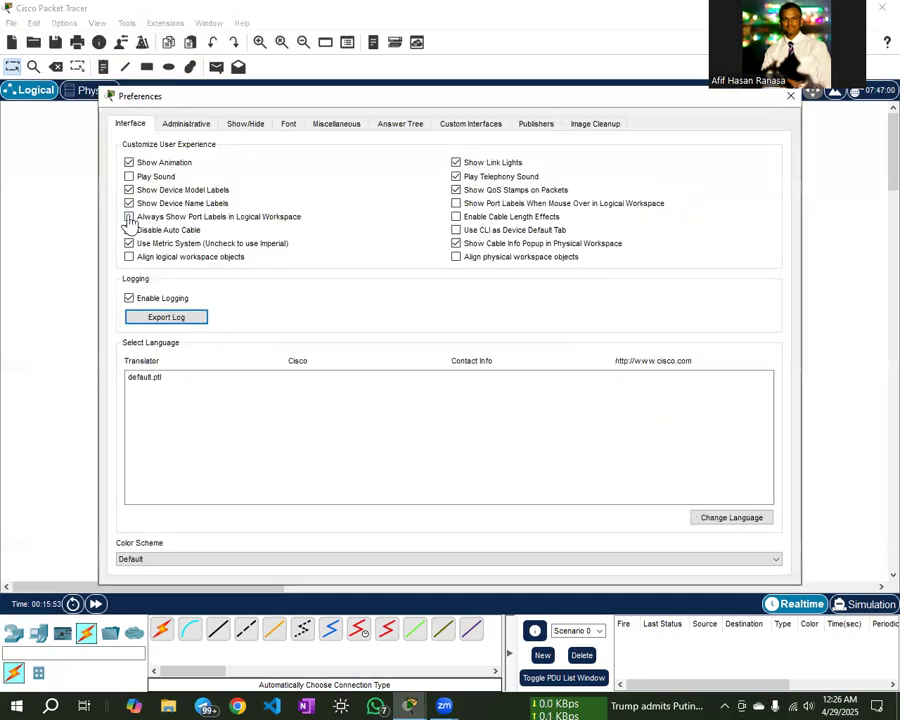
pyautogui.click(130, 217)
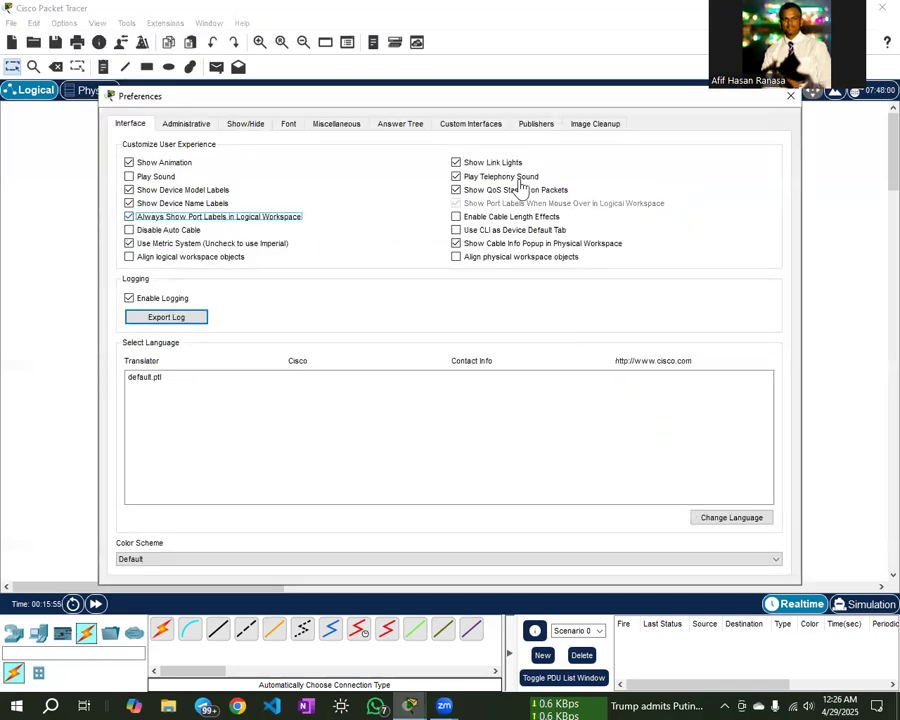
pyautogui.moveTo(656, 97); pyautogui.dragTo(556, 117)
pyautogui.click(687, 119)
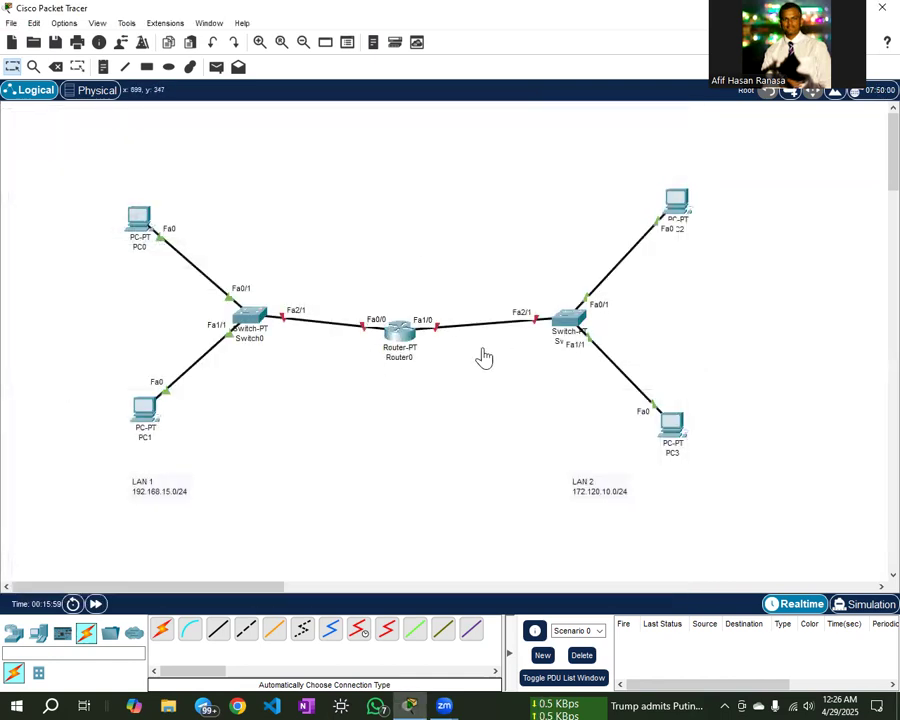
# - Edit the router's label so it reads R1 instead of Router0
pyautogui.click(409, 362)
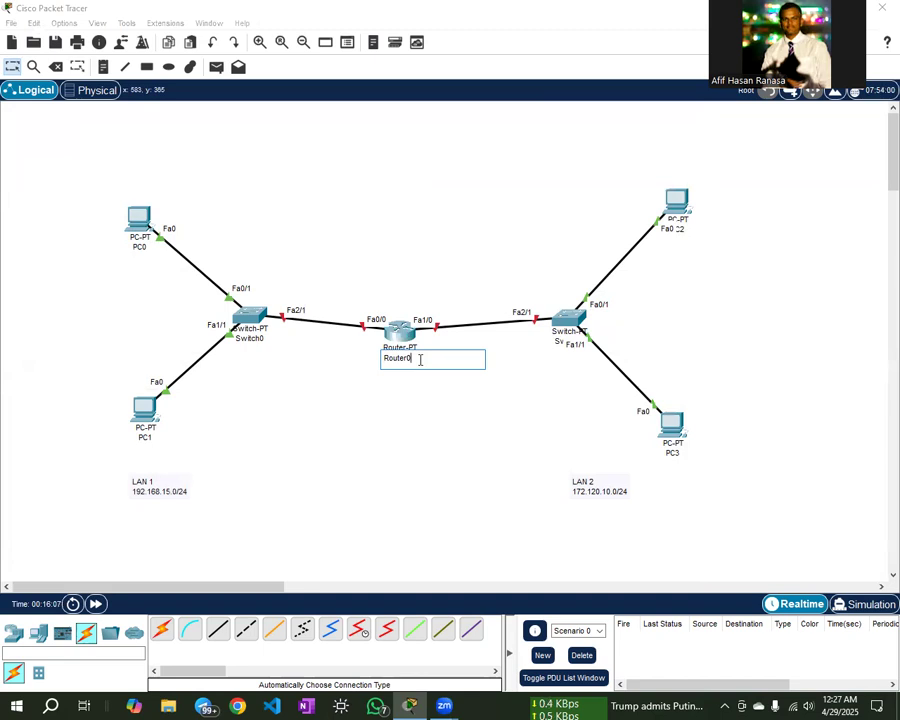
pyautogui.press('BackSpace')
pyautogui.press('BackSpace')
pyautogui.write('1')
pyautogui.click(404, 405)
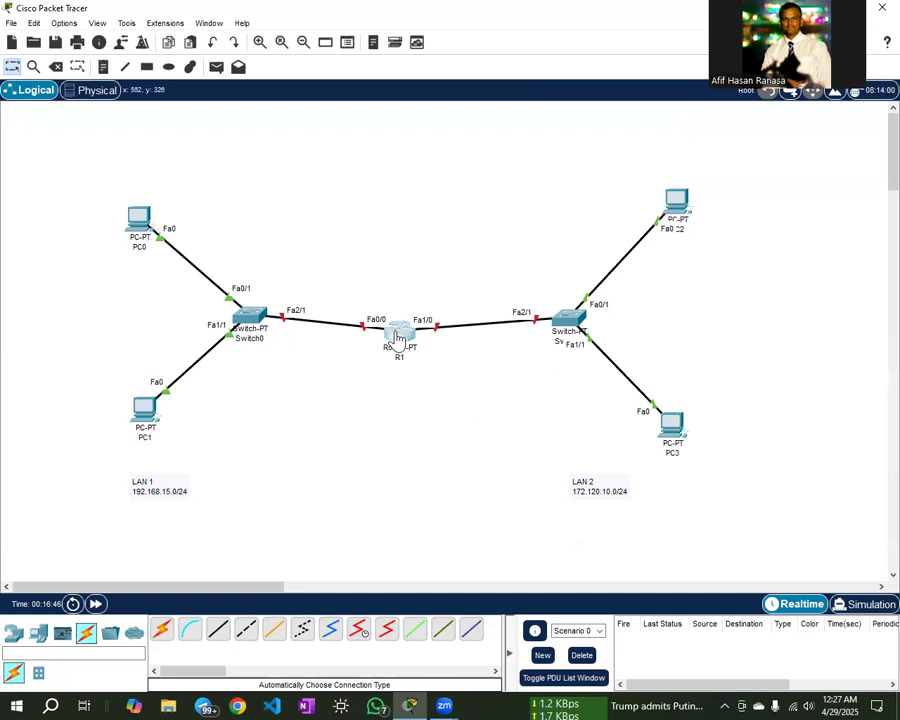
# - Open R1's CLI, decline the initial configuration dialog, and reach the user prompt
pyautogui.click(396, 340)
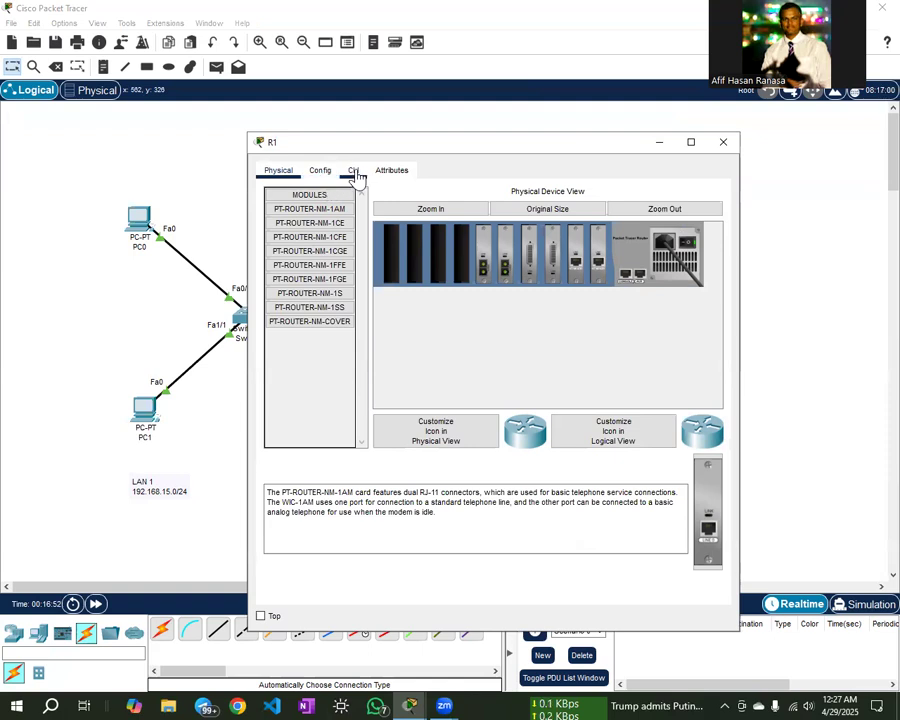
pyautogui.click(354, 172)
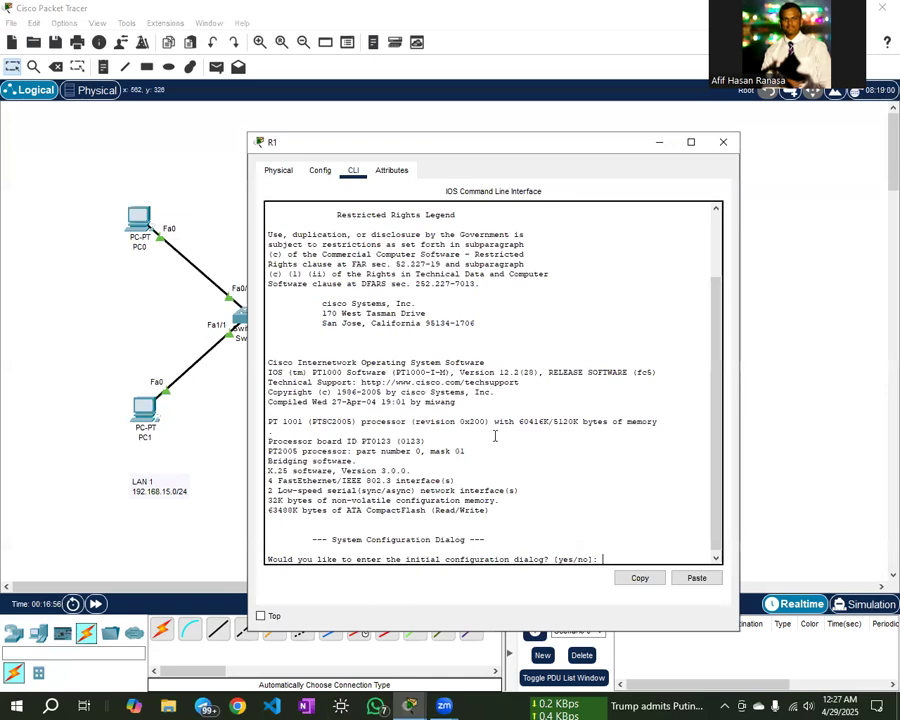
pyautogui.click(583, 551)
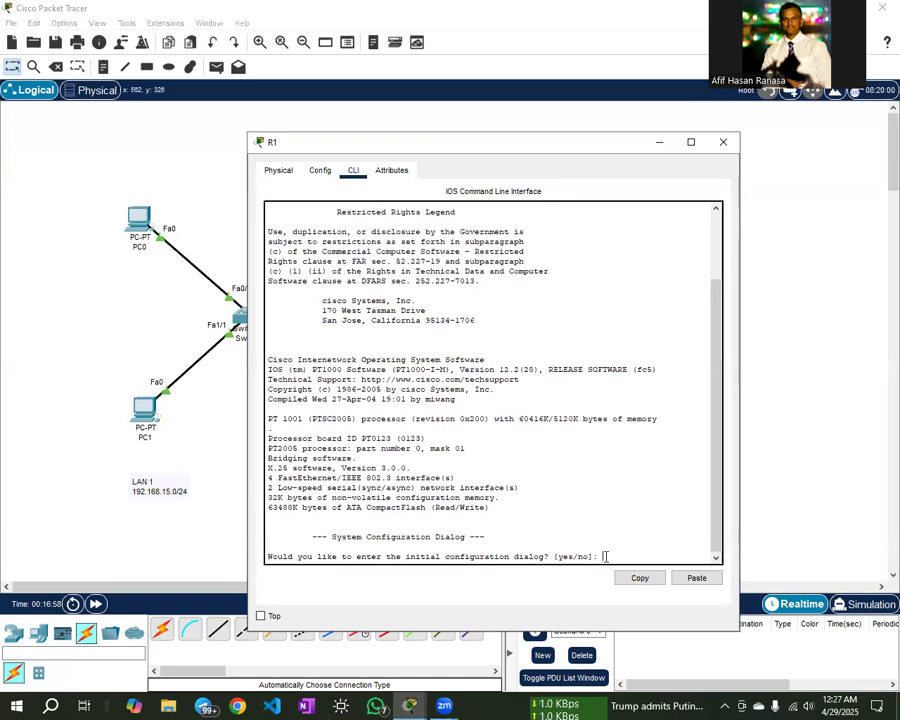
pyautogui.moveTo(643, 146); pyautogui.dragTo(612, 126)
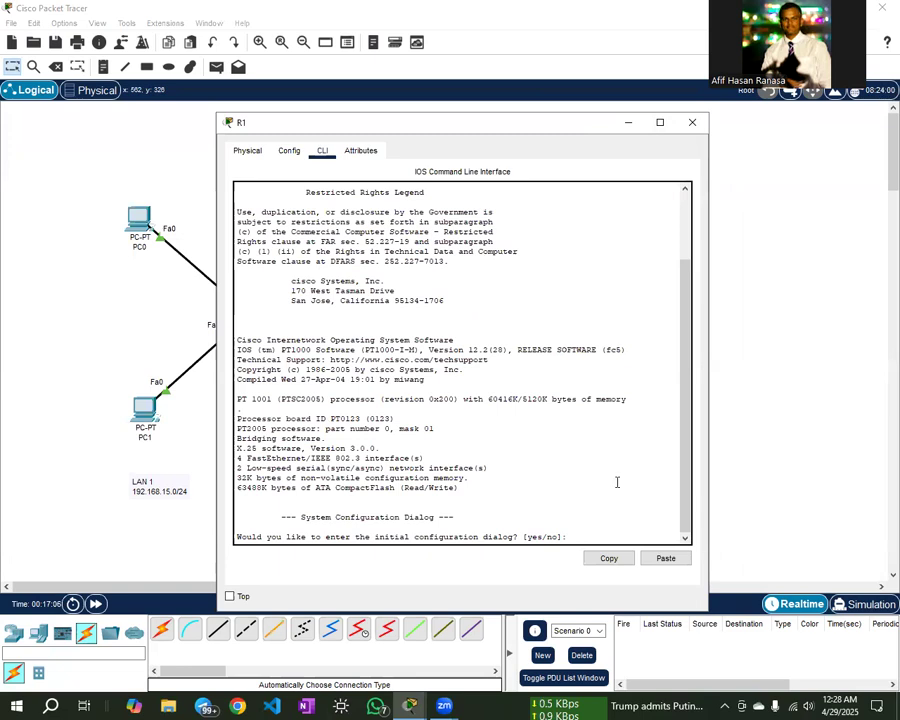
pyautogui.press('Return')
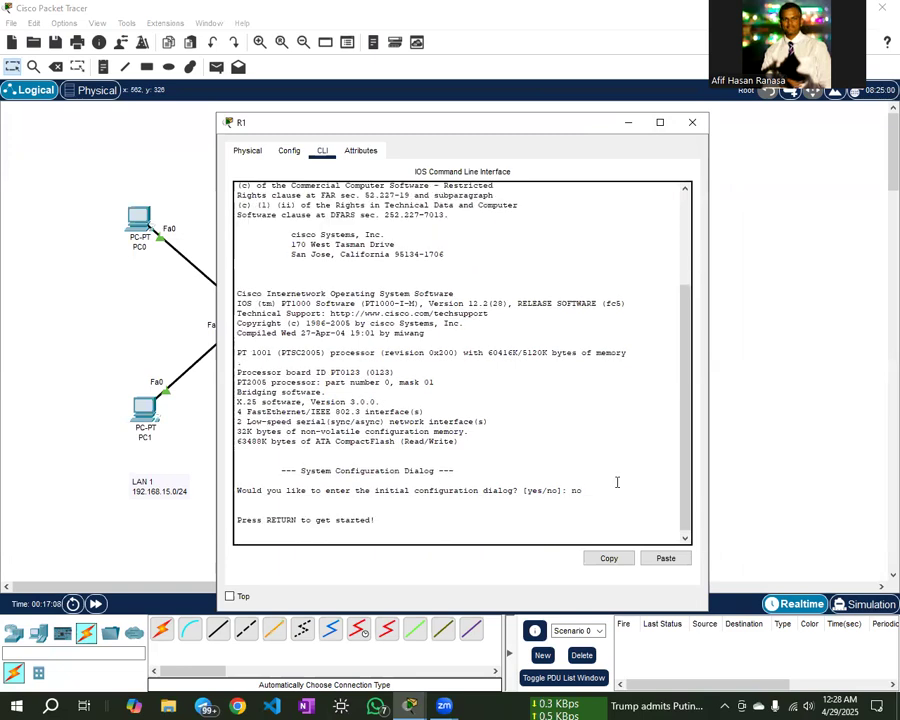
pyautogui.press('Return')
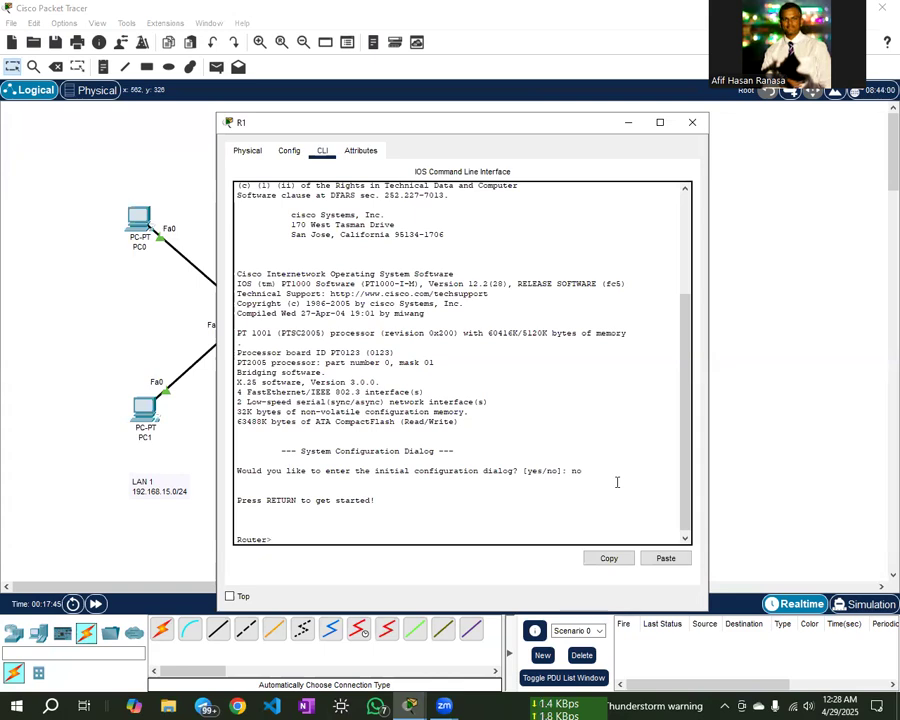
# - Run enable, then configure terminal after the mistyped 'configuration terminal' is rejected
pyautogui.write('ble')
pyautogui.press('Return')
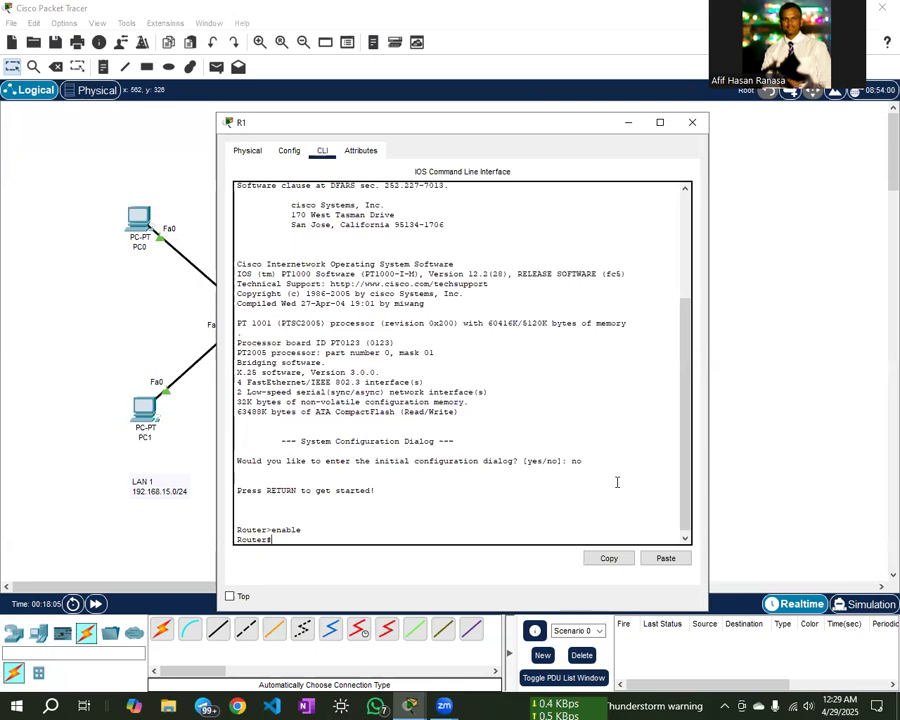
pyautogui.write('con')
pyautogui.write('fig ')
pyautogui.write('t')
pyautogui.write('uration')
pyautogui.write(' terminal')
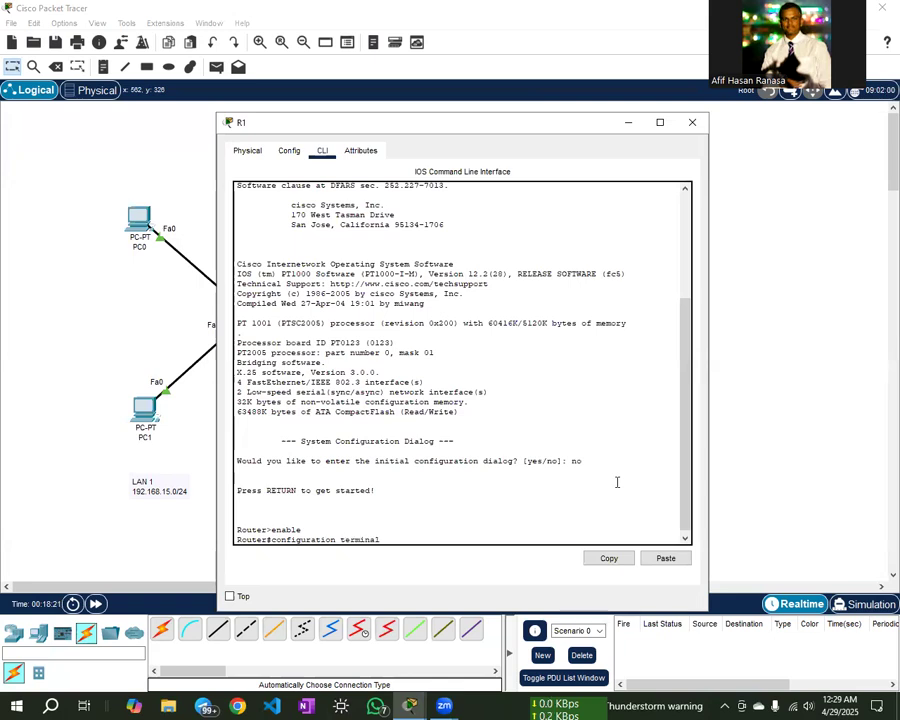
pyautogui.press('Return')
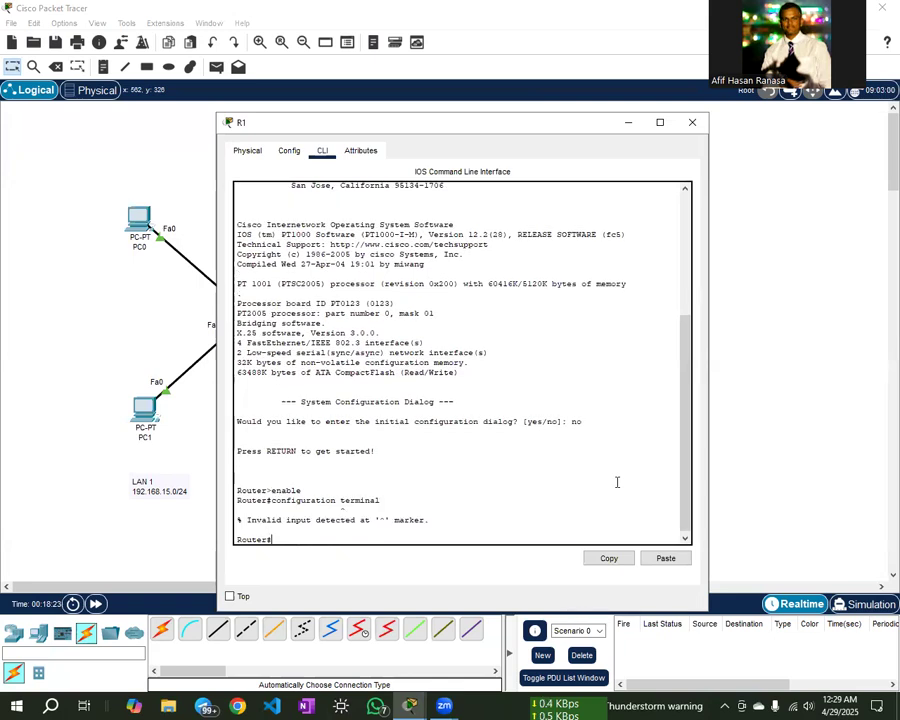
pyautogui.write('configure termina')
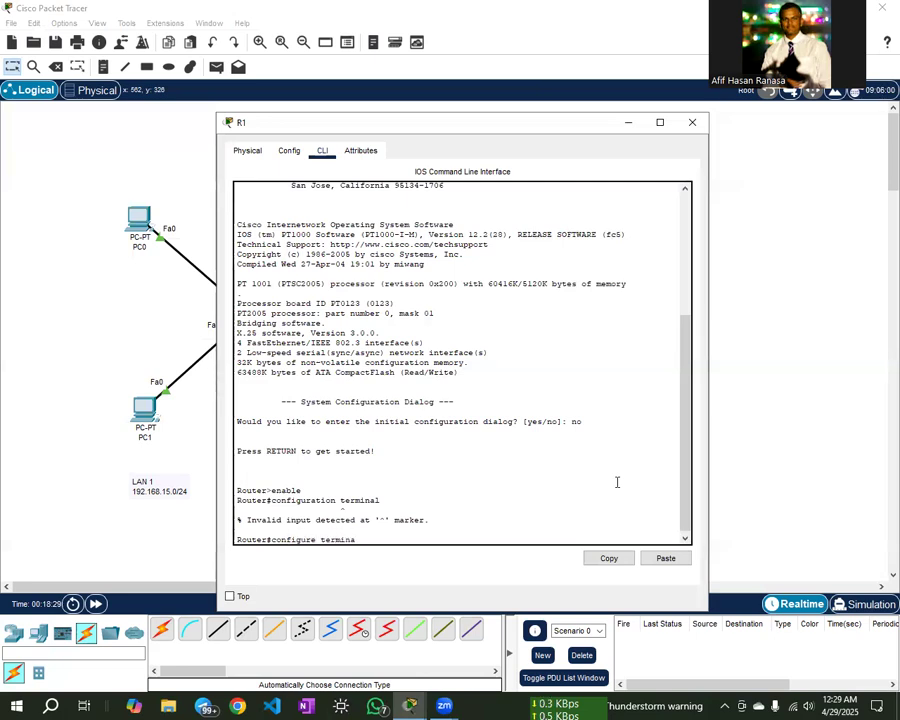
pyautogui.write('l')
pyautogui.press('Return')
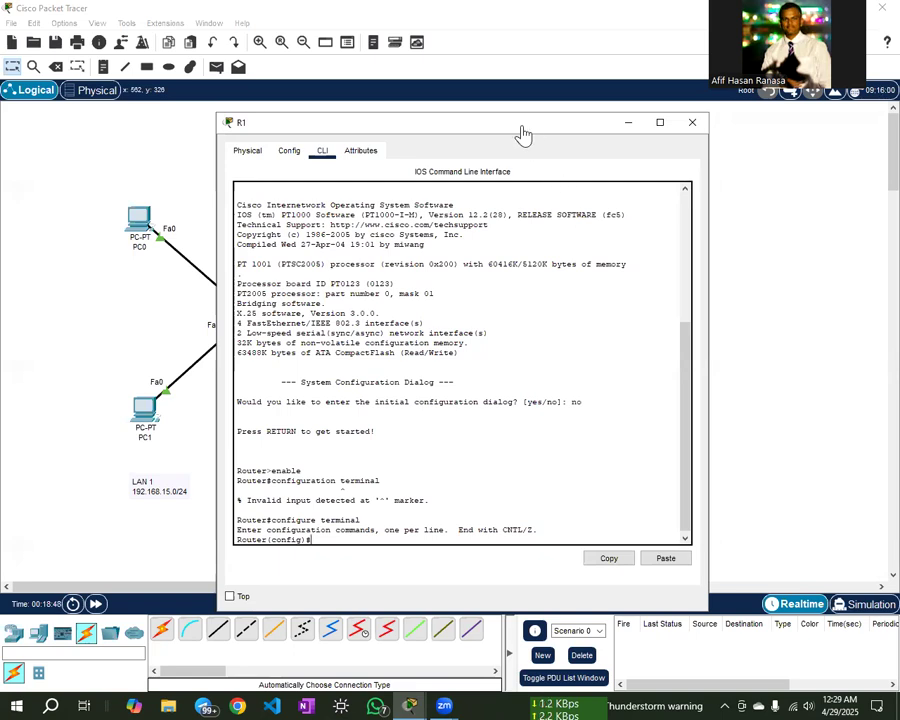
# - On interface fa0/0, set ip address 192.168.15.1 255.255.255.0, run no shutdown, then exit
pyautogui.moveTo(518, 134); pyautogui.dragTo(756, 160)
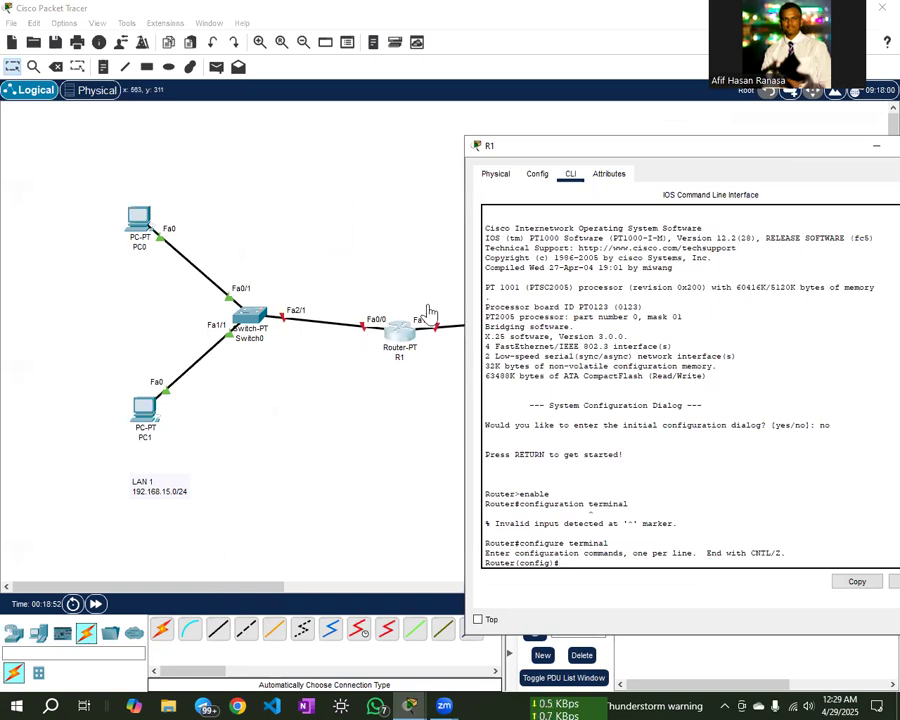
pyautogui.moveTo(671, 158); pyautogui.dragTo(383, 113)
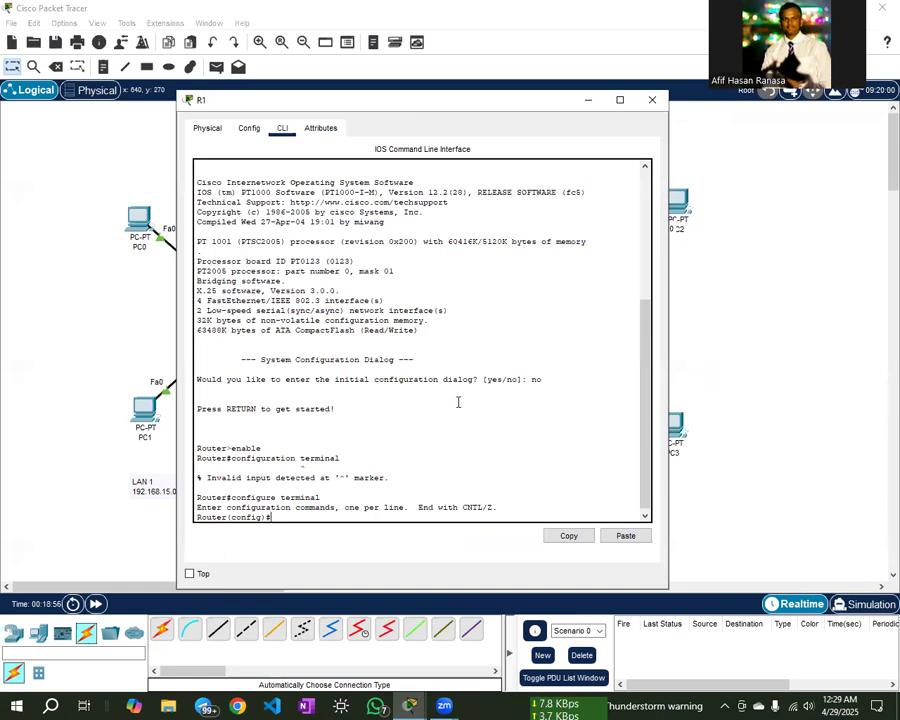
pyautogui.write('erface fa0/0')
pyautogui.press('Return')
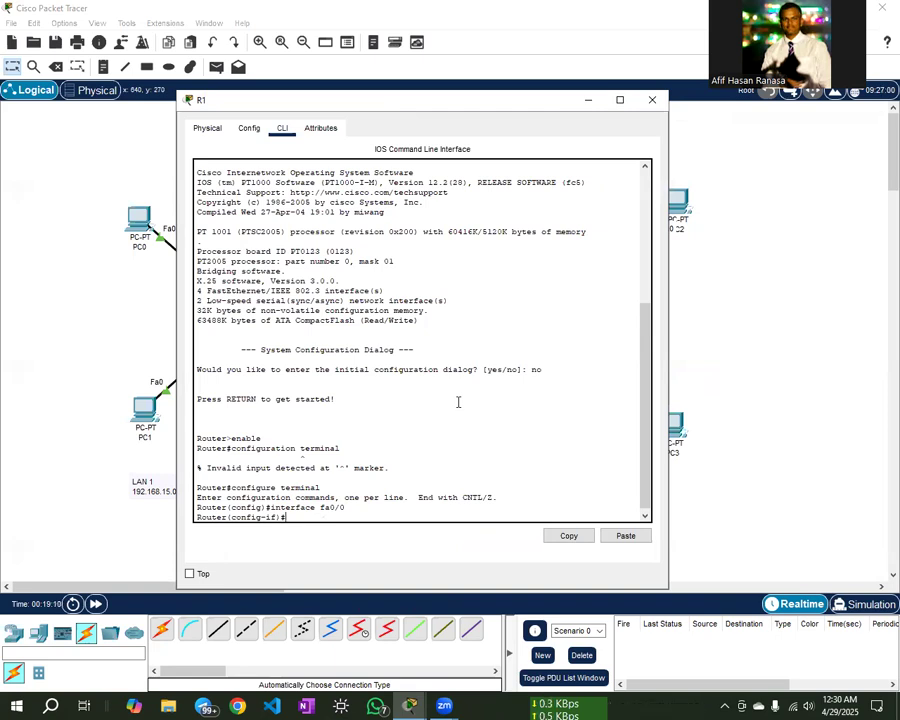
pyautogui.write('ip address')
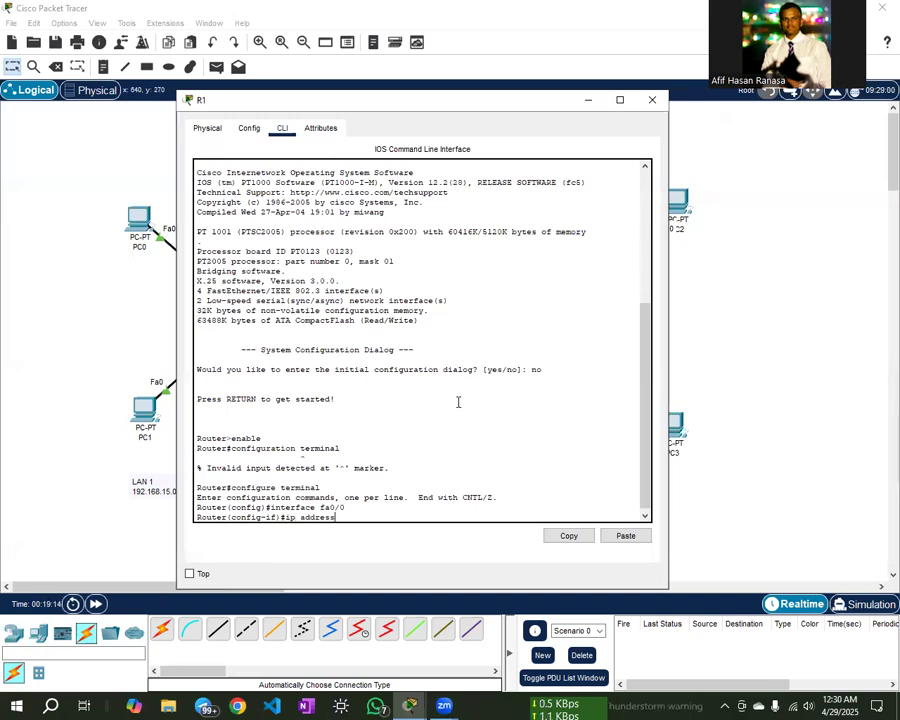
pyautogui.write(' 192.1')
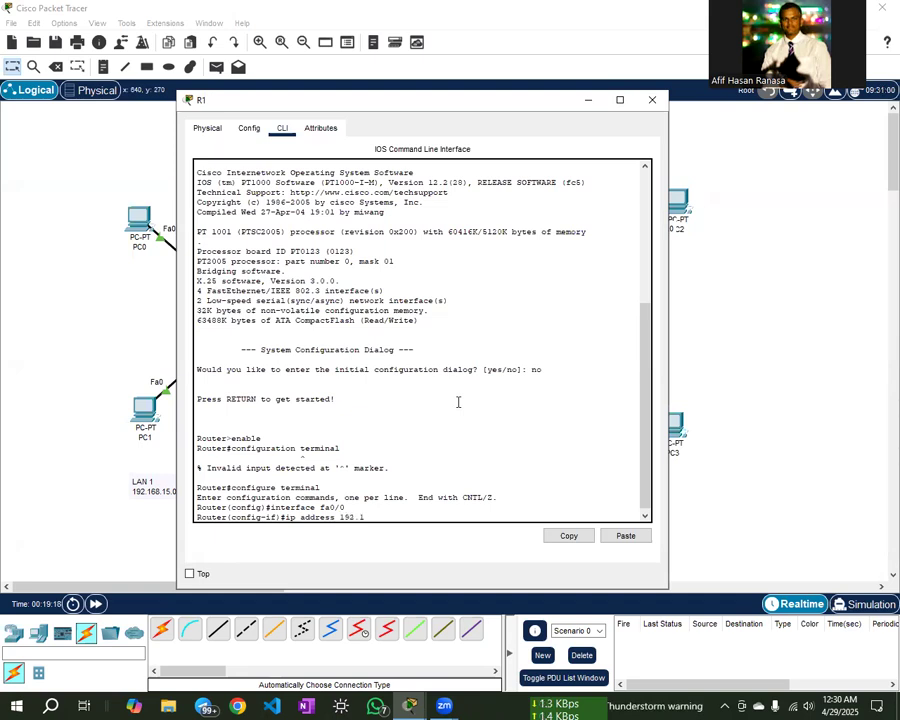
pyautogui.write('68.15.1')
pyautogui.write('255.255.255.0')
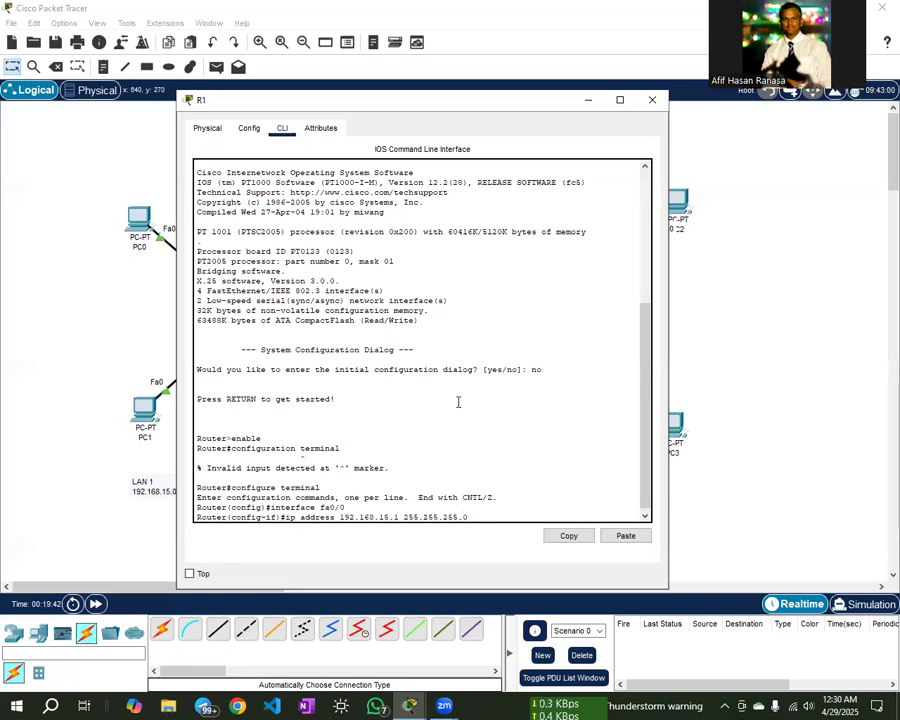
pyautogui.press('Return')
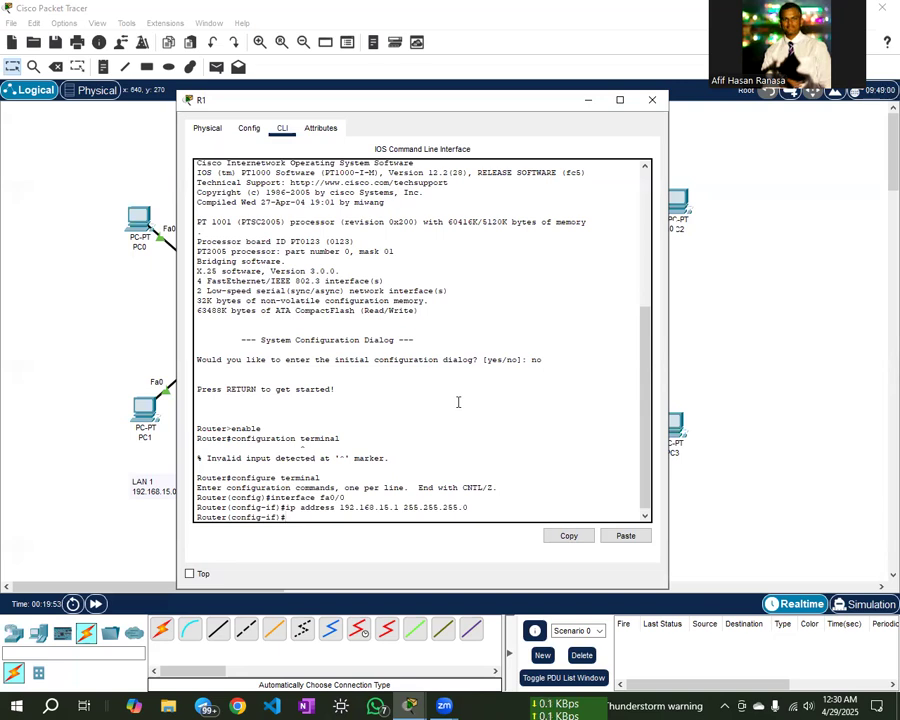
pyautogui.write('no shutdow')
pyautogui.press('Return')
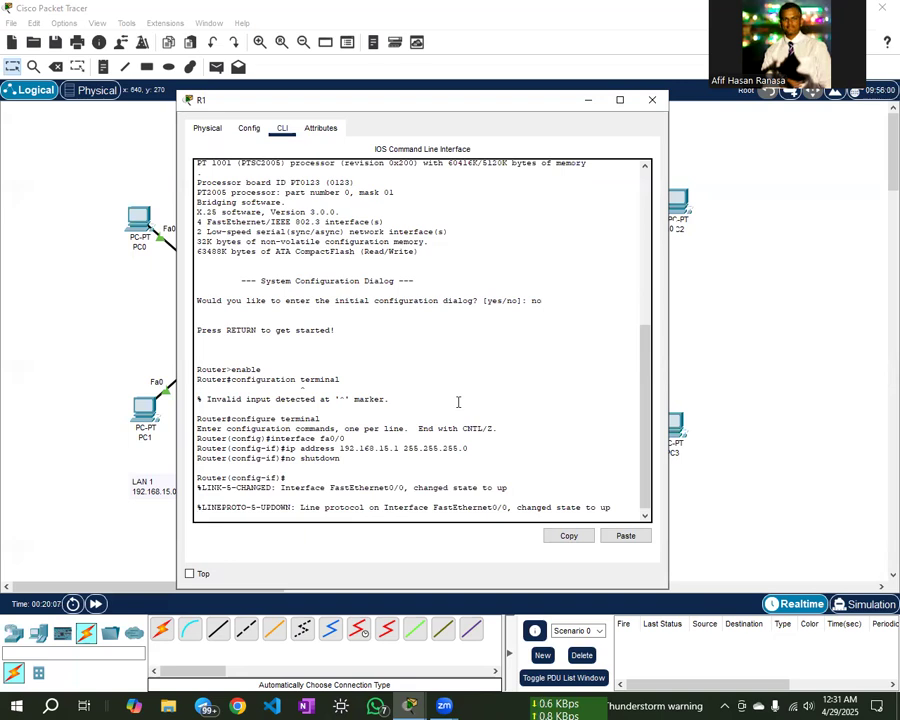
pyautogui.press('Return')
pyautogui.press('Return')
pyautogui.press('Return')
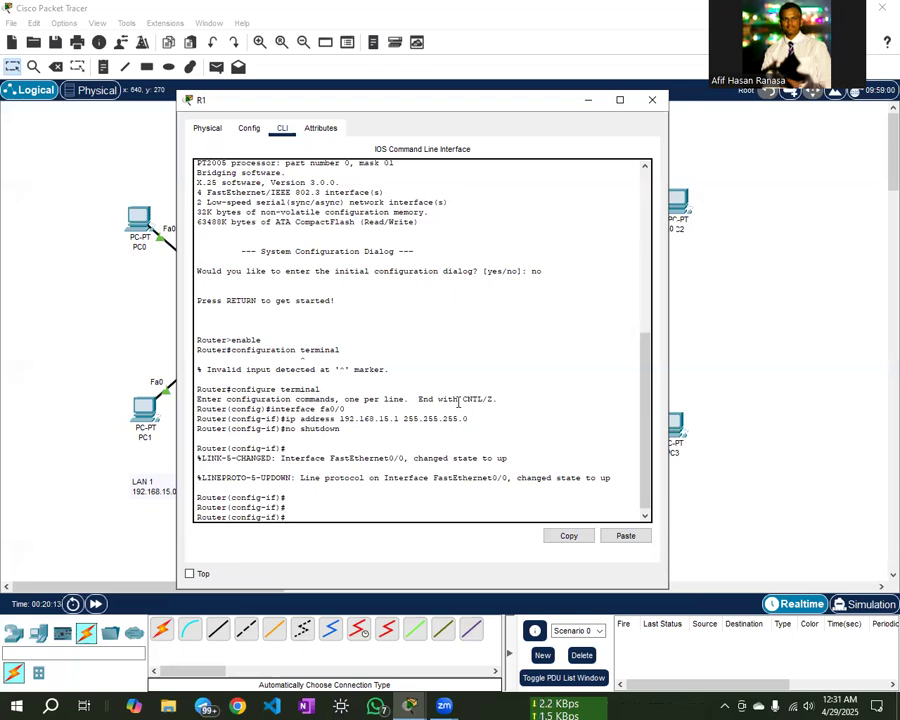
pyautogui.write('exit')
pyautogui.press('Return')
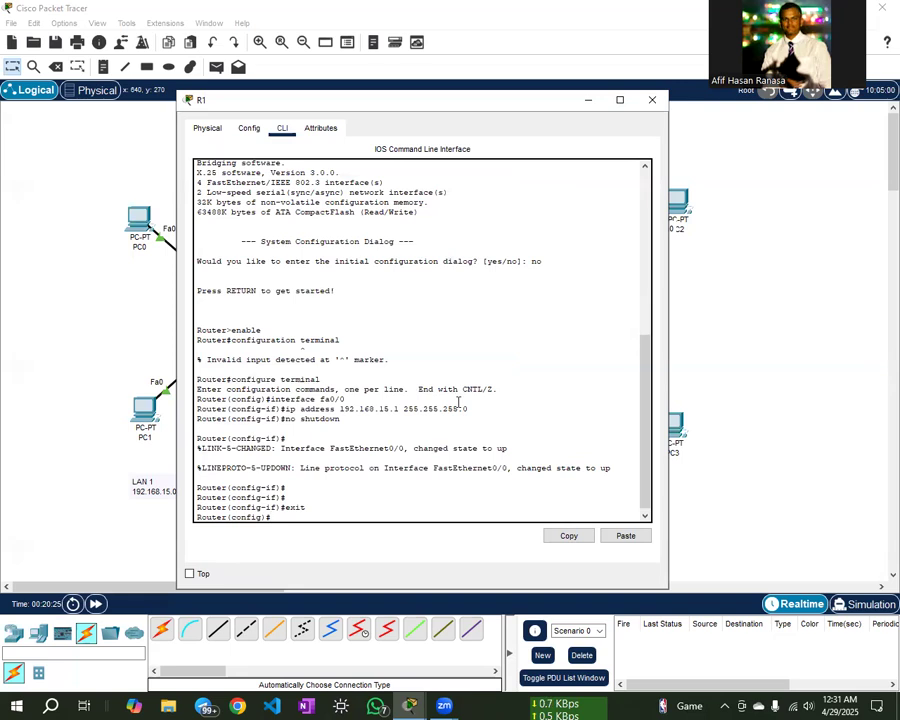
# - Check the topology beside the R1 window, then begin entering interface fa1/0
pyautogui.click(588, 100)
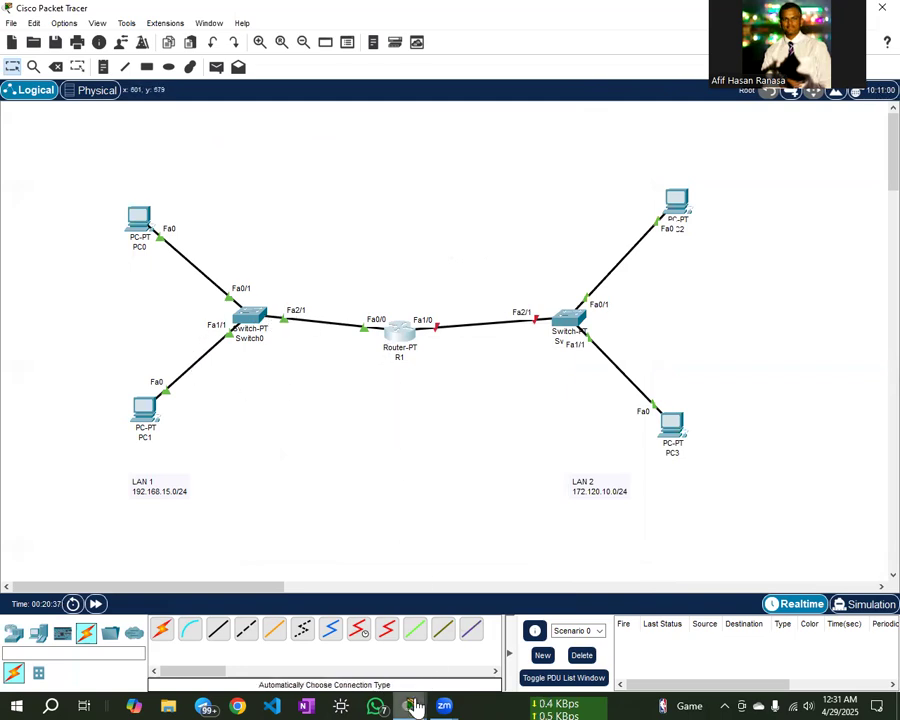
pyautogui.moveTo(412, 704)
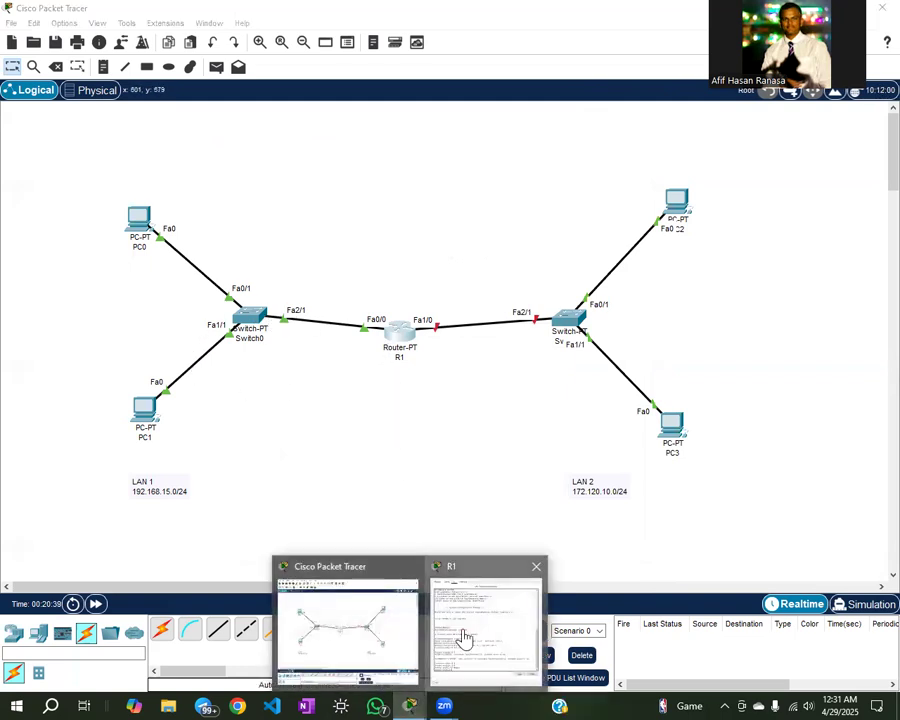
pyautogui.click(463, 638)
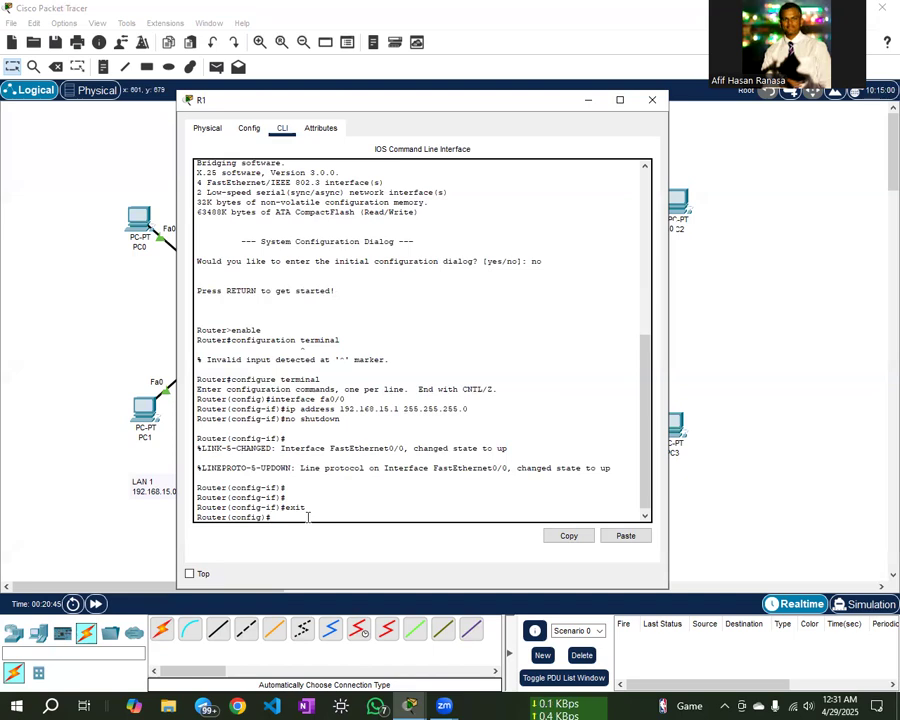
pyautogui.moveTo(474, 107); pyautogui.dragTo(296, 101)
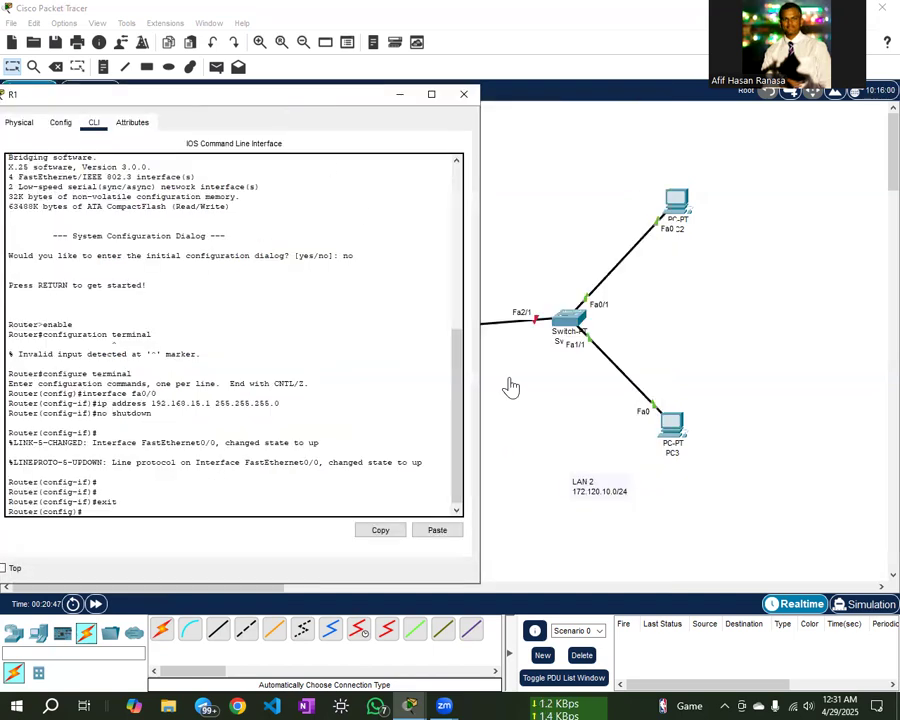
pyautogui.moveTo(361, 101); pyautogui.dragTo(146, 100)
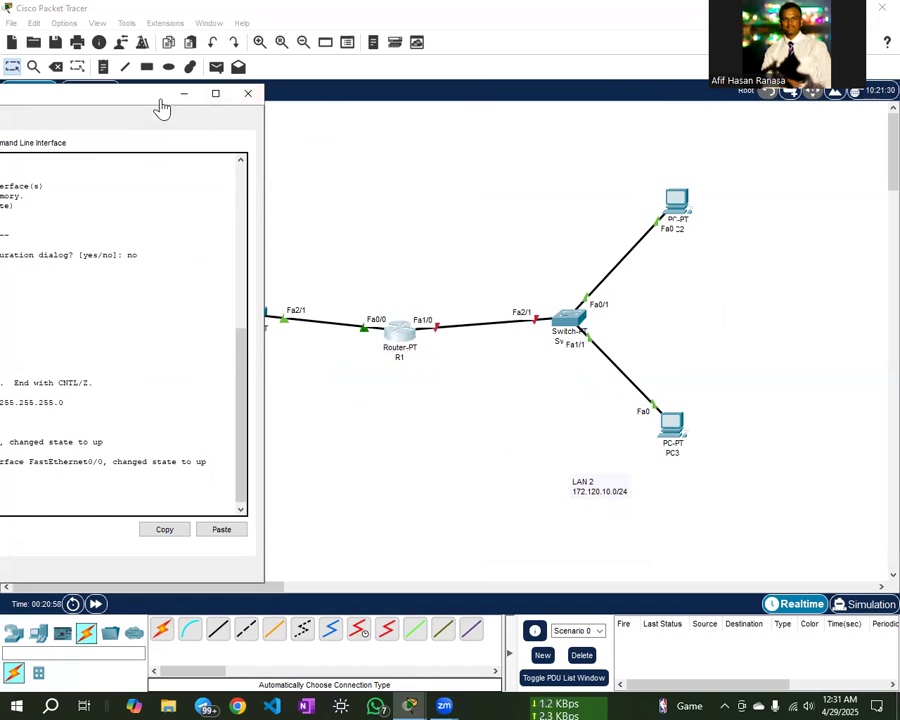
pyautogui.moveTo(162, 106); pyautogui.dragTo(532, 58)
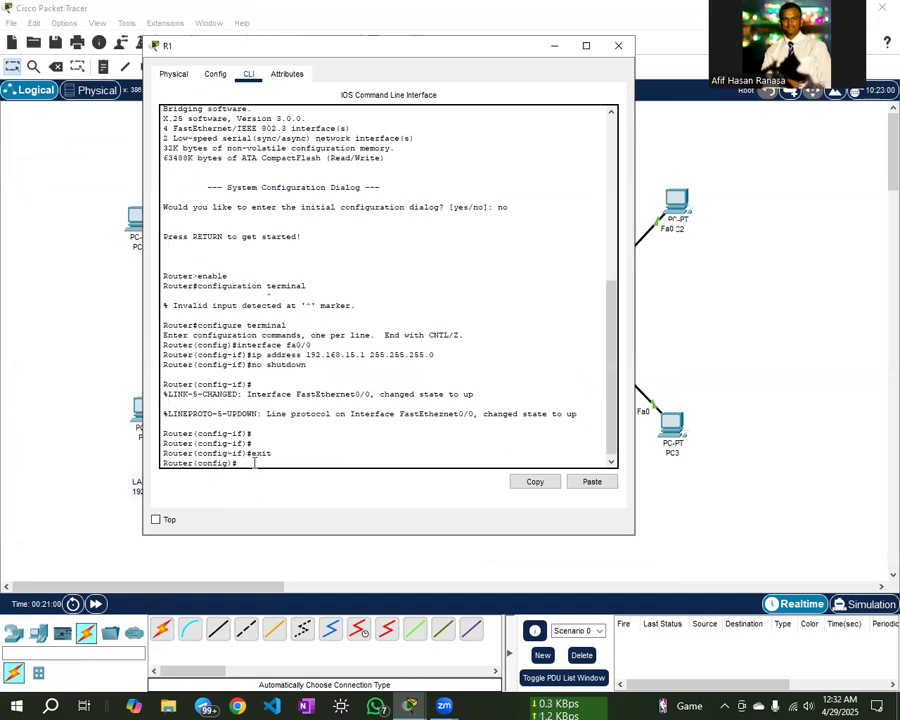
pyautogui.write('ine')
pyautogui.write('erface ')
pyautogui.write('fa1')
pyautogui.write('/0')
# - On interface fa1/0, assign ip address 172.120.10.1, run no shutdown, and close R1's window
pyautogui.press('Return')
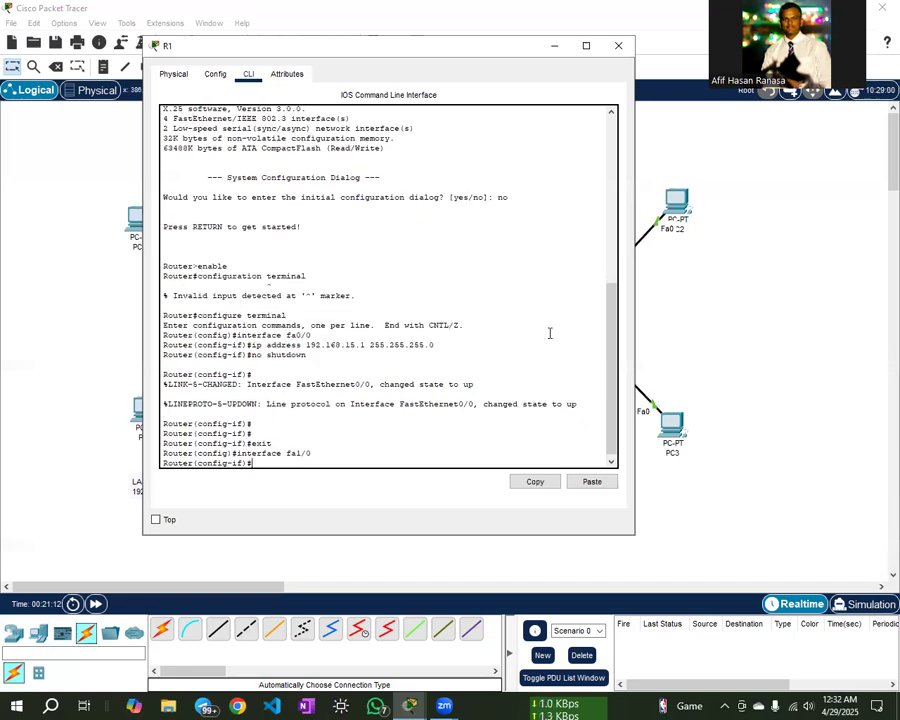
pyautogui.write('ip')
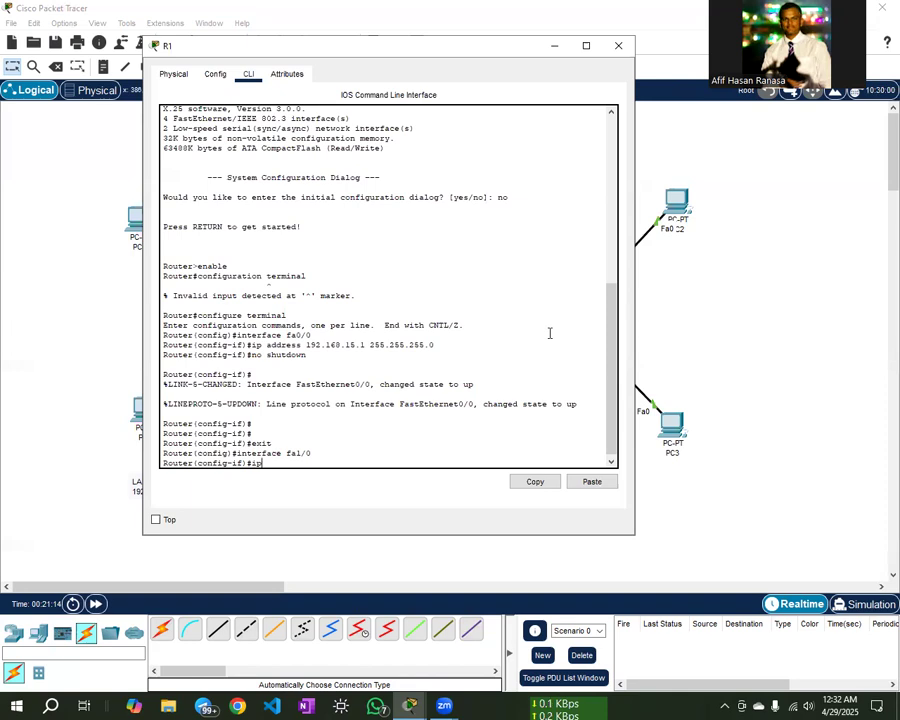
pyautogui.write(' address 172.120.1')
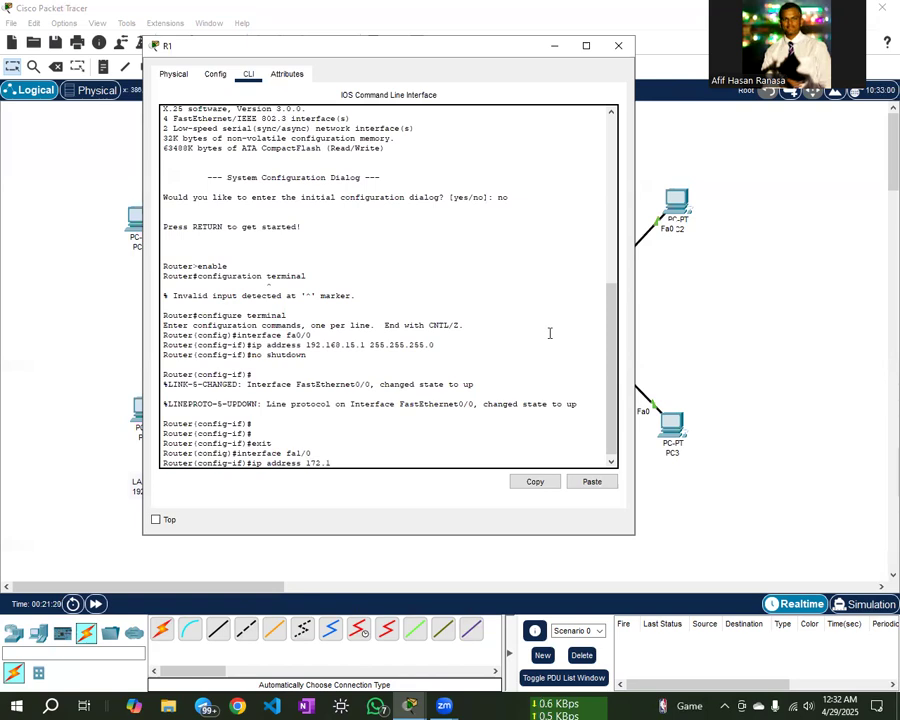
pyautogui.write('0.1 255.1')
pyautogui.write('55.')
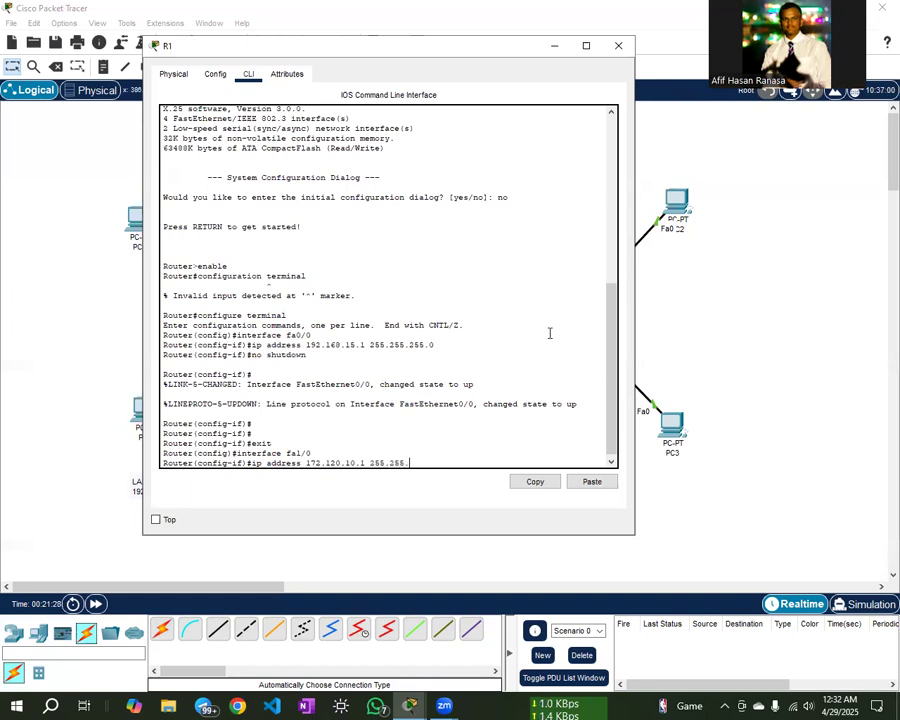
pyautogui.write('255.0')
pyautogui.press('Return')
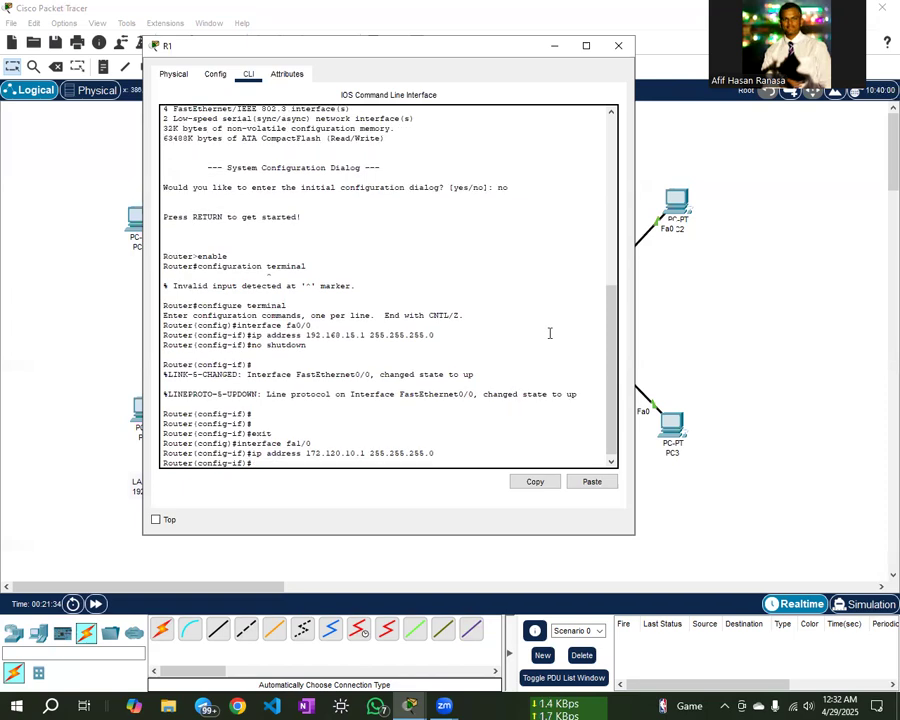
pyautogui.write('no shutdown')
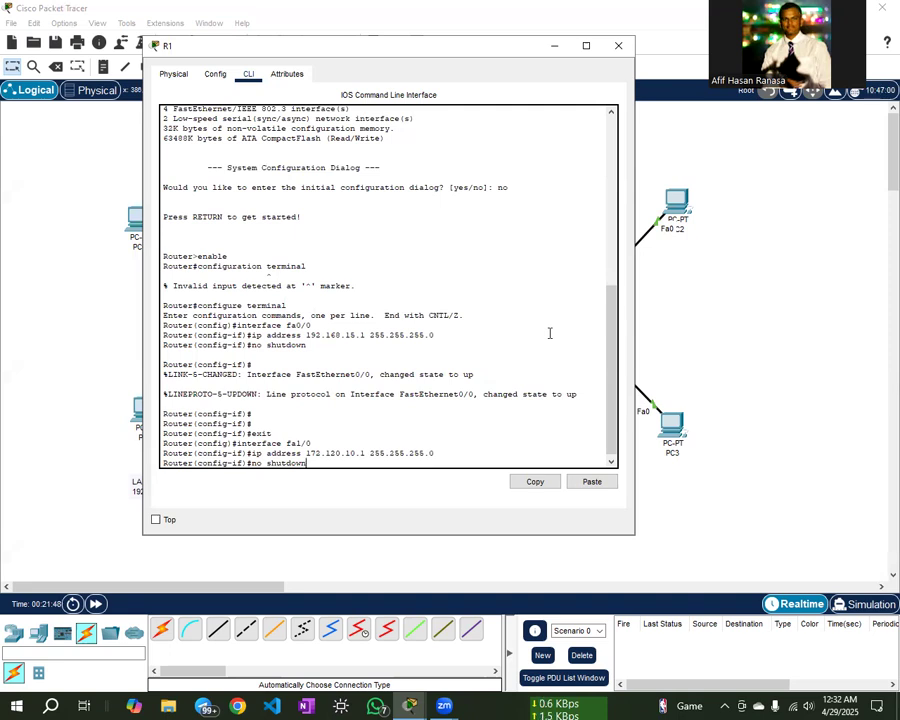
pyautogui.press('Return')
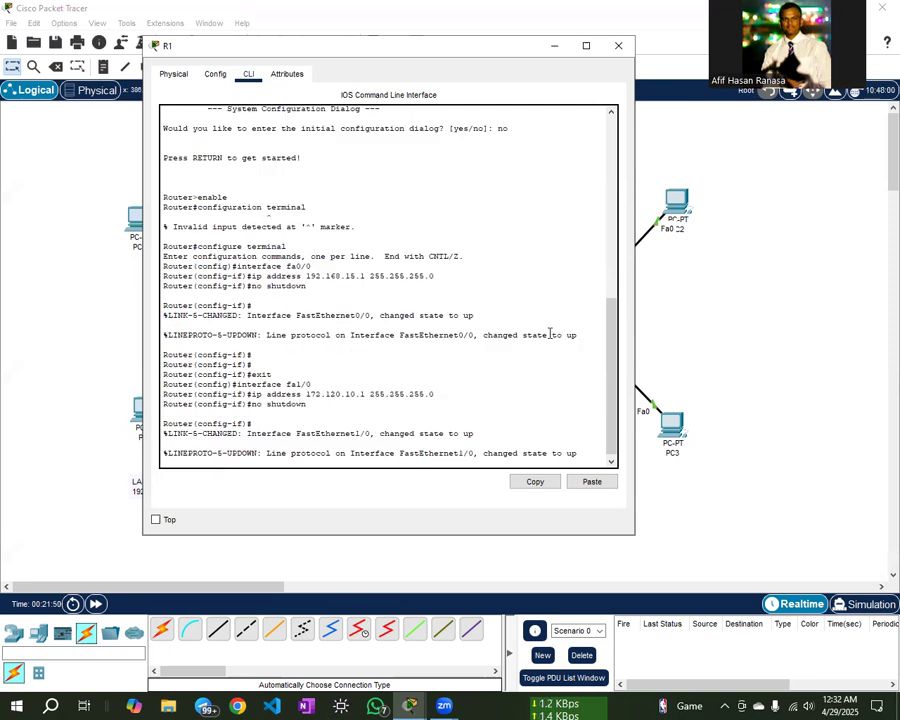
pyautogui.press('Return')
pyautogui.press('Return')
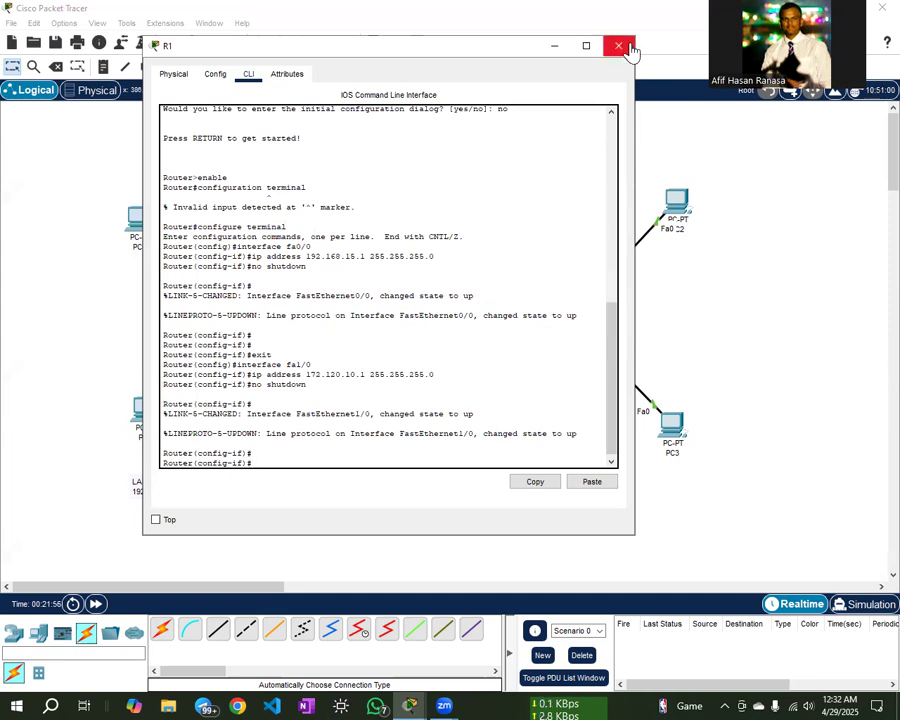
pyautogui.click(625, 47)
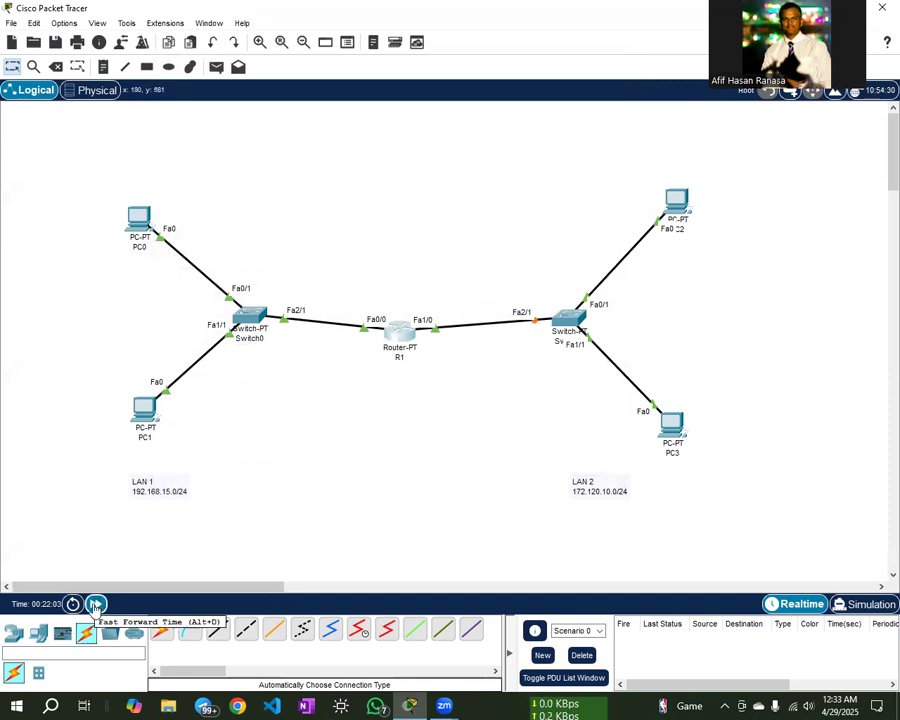
# - Fast-forward time, ping PC0 to PC2 twice, then clear the results
pyautogui.click(96, 605)
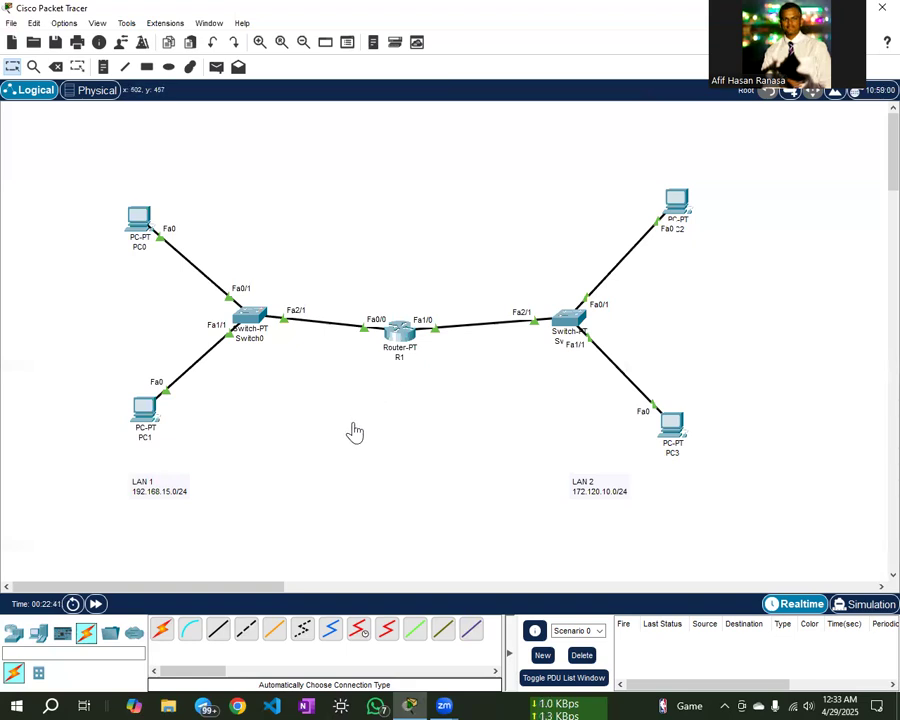
pyautogui.click(218, 68)
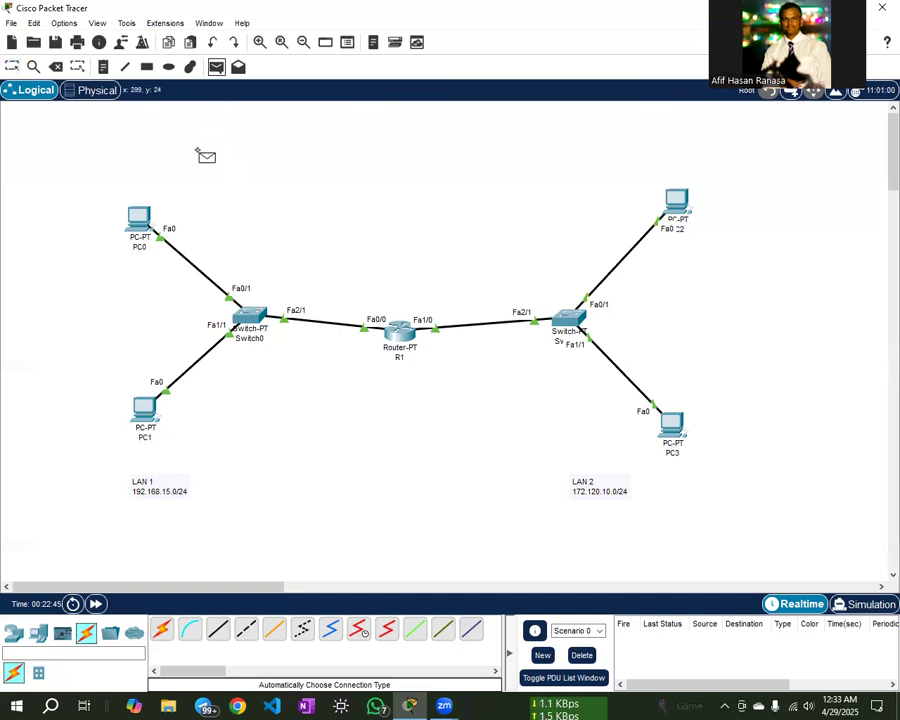
pyautogui.click(141, 218)
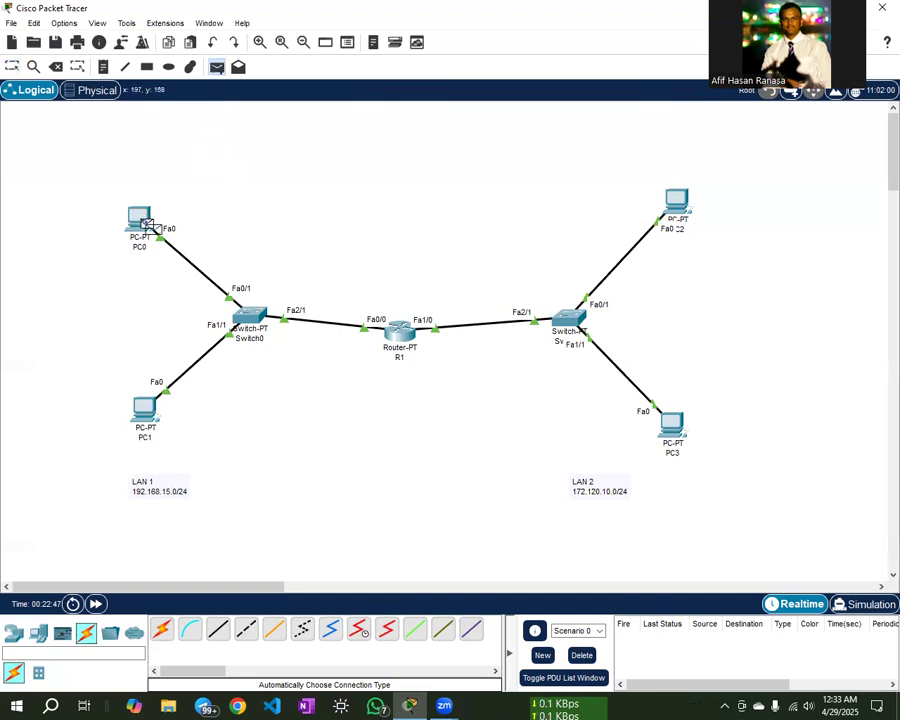
pyautogui.click(675, 200)
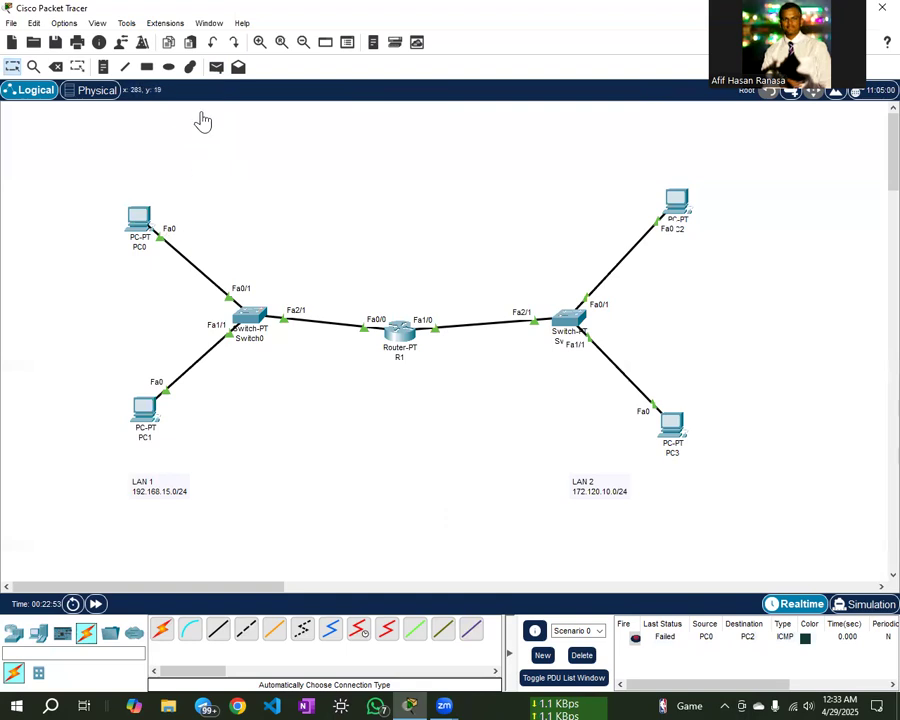
pyautogui.click(218, 68)
pyautogui.click(145, 216)
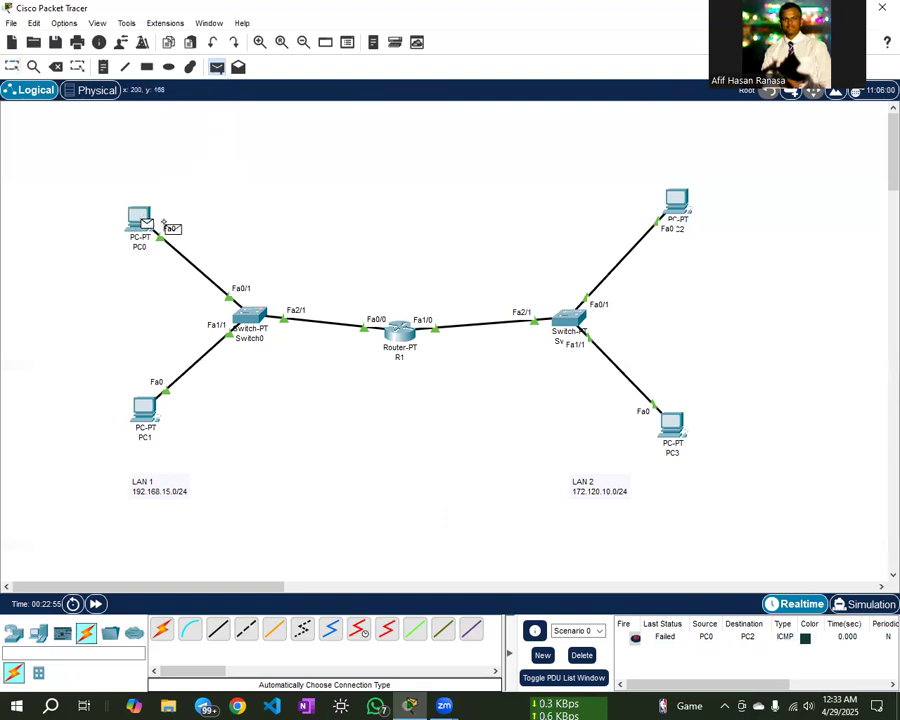
pyautogui.click(676, 208)
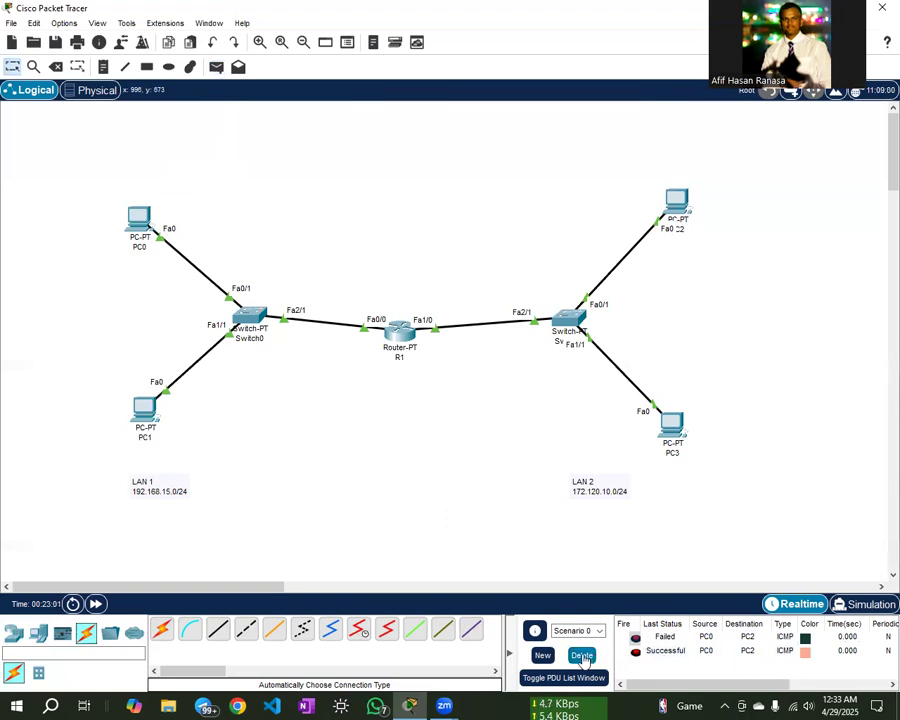
pyautogui.click(583, 656)
# - Ping from PC0 to PC3 twice until it succeeds
pyautogui.click(216, 70)
pyautogui.click(139, 217)
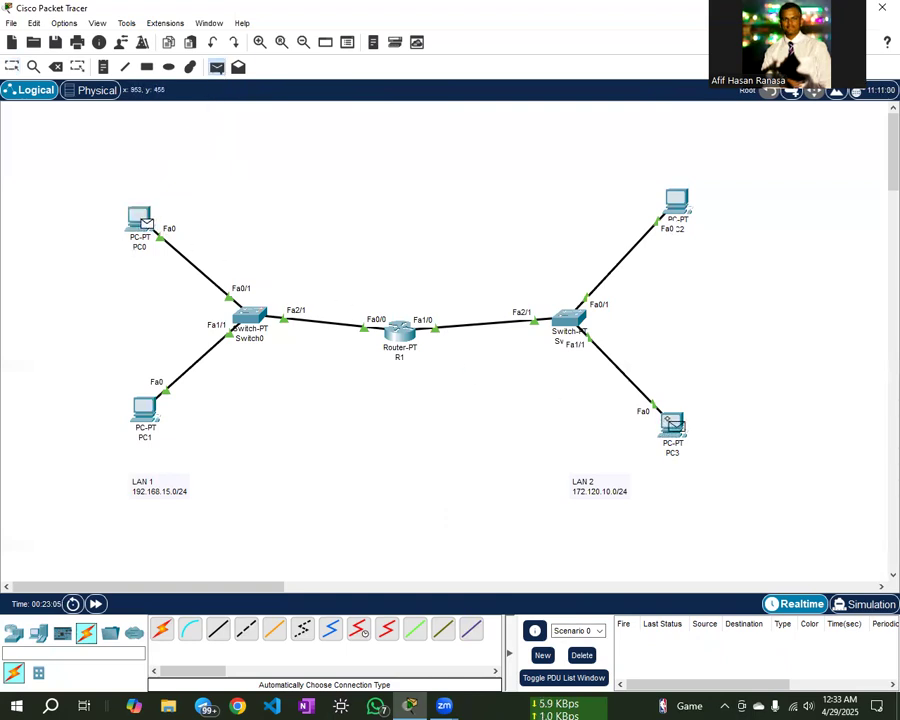
pyautogui.click(669, 425)
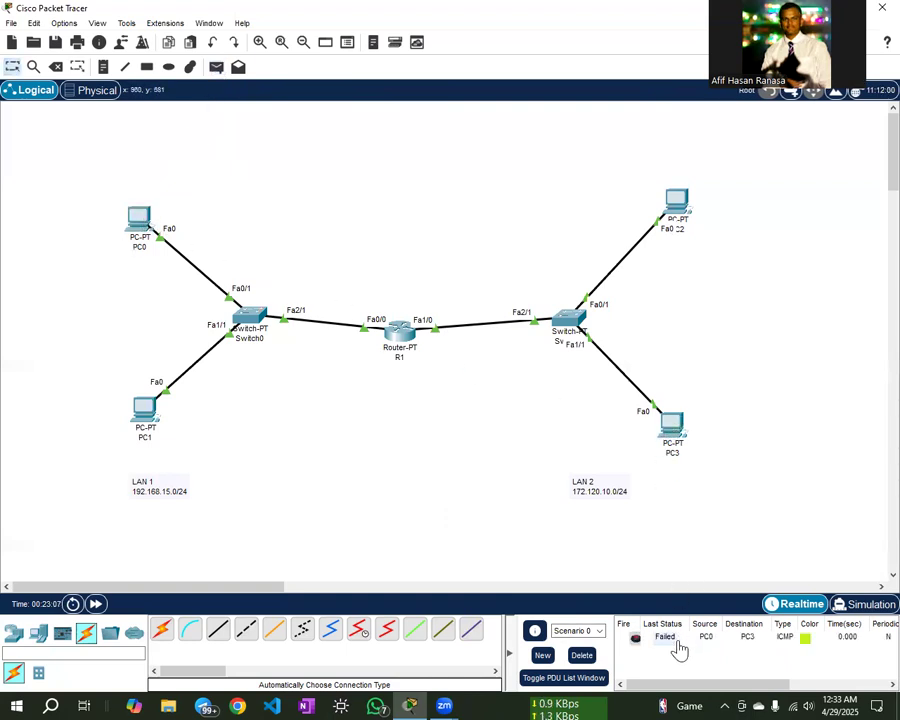
pyautogui.click(216, 67)
pyautogui.click(139, 216)
pyautogui.click(671, 424)
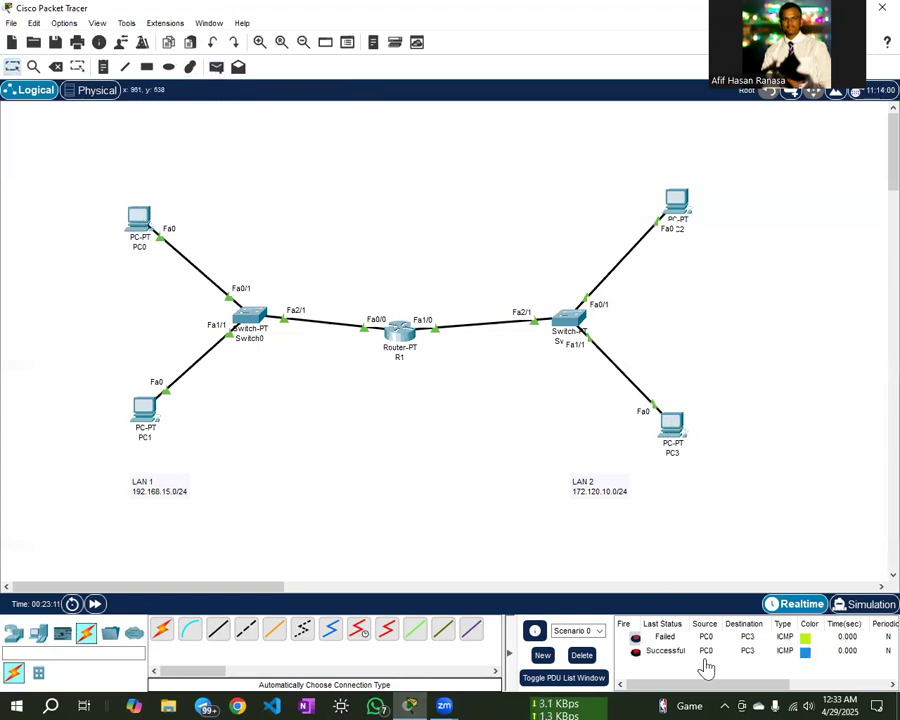
# - Clear old results, ping PC2 to PC1 twice, then PC3 to PC0
pyautogui.click(582, 656)
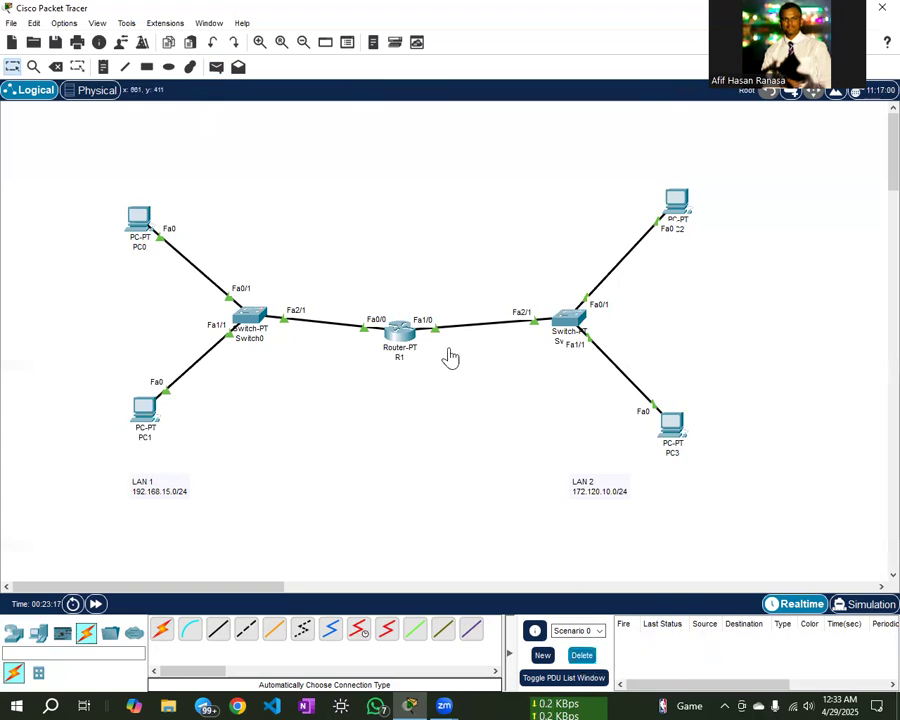
pyautogui.click(216, 67)
pyautogui.click(675, 203)
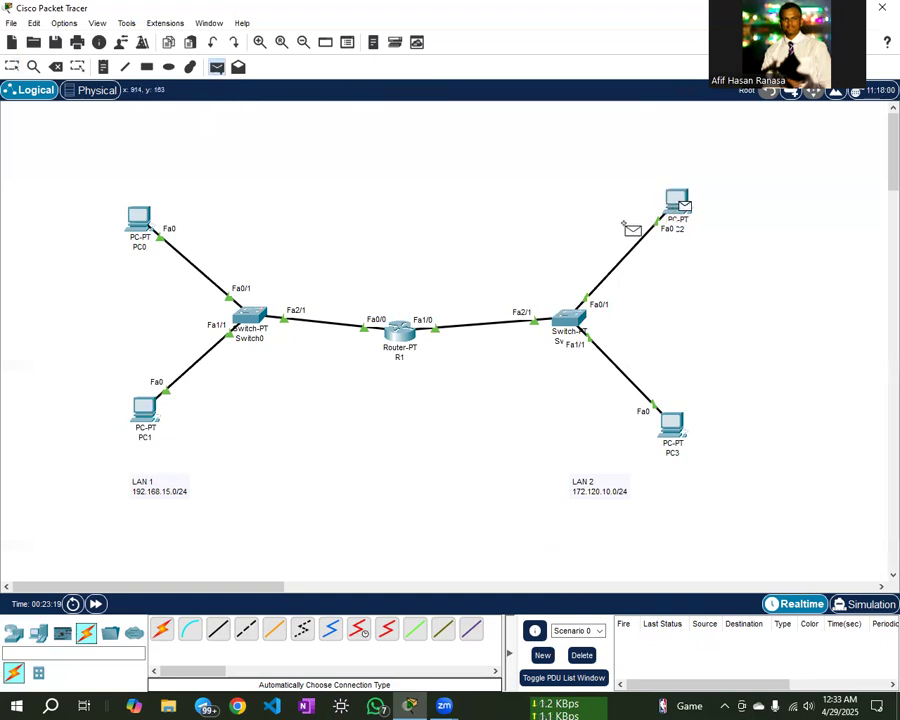
pyautogui.click(146, 413)
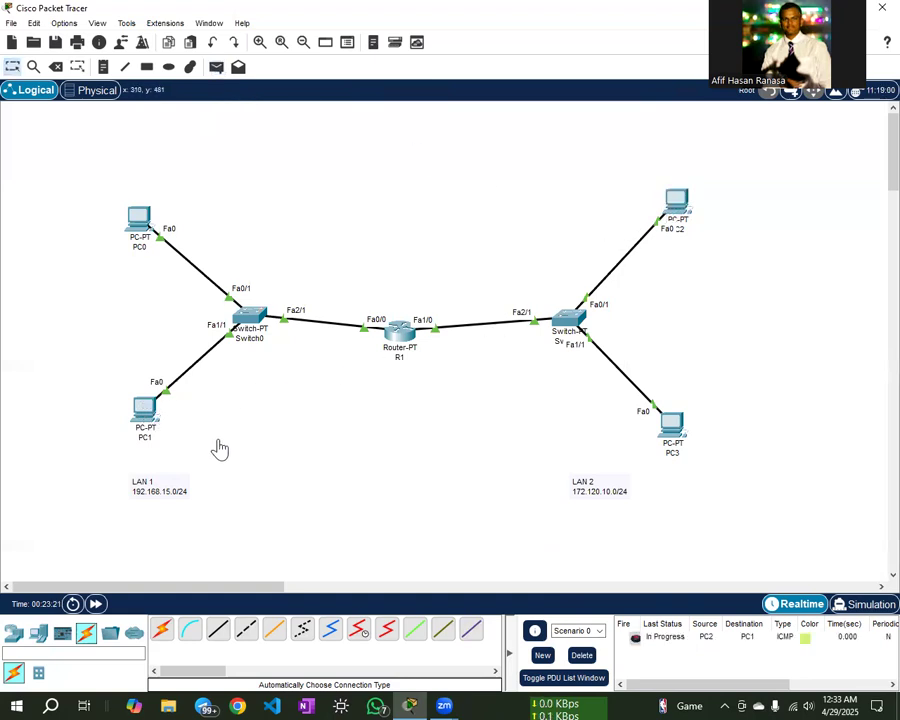
pyautogui.click(216, 67)
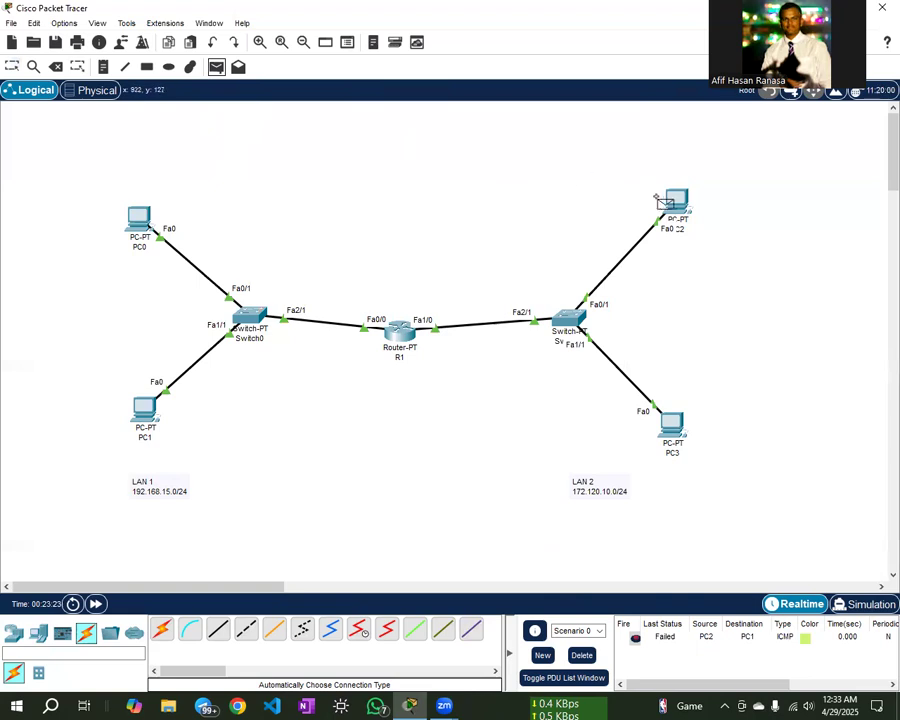
pyautogui.click(675, 203)
pyautogui.click(141, 407)
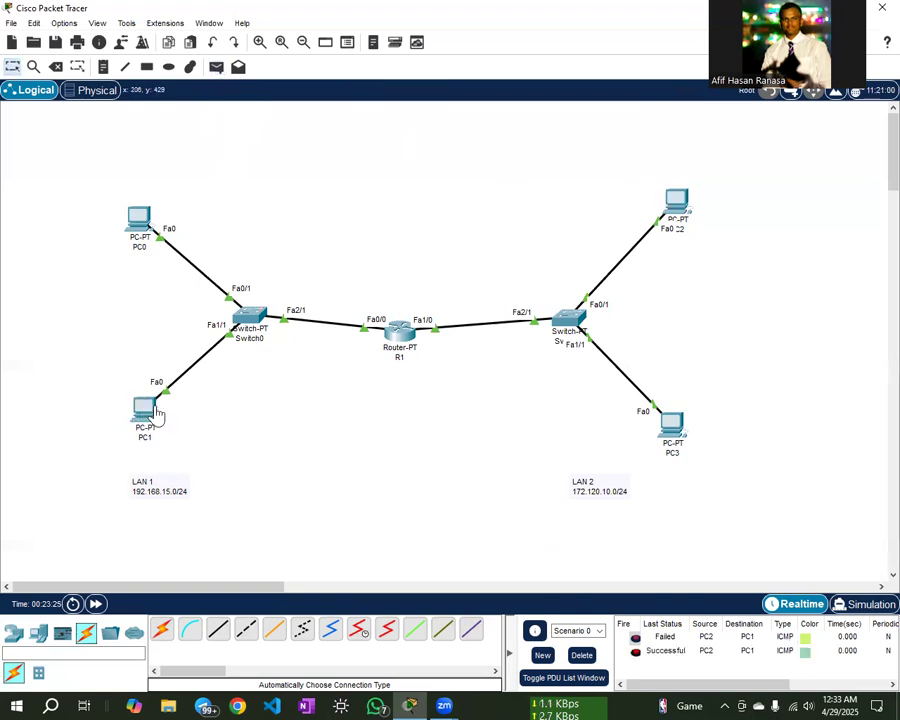
pyautogui.click(216, 67)
pyautogui.click(656, 427)
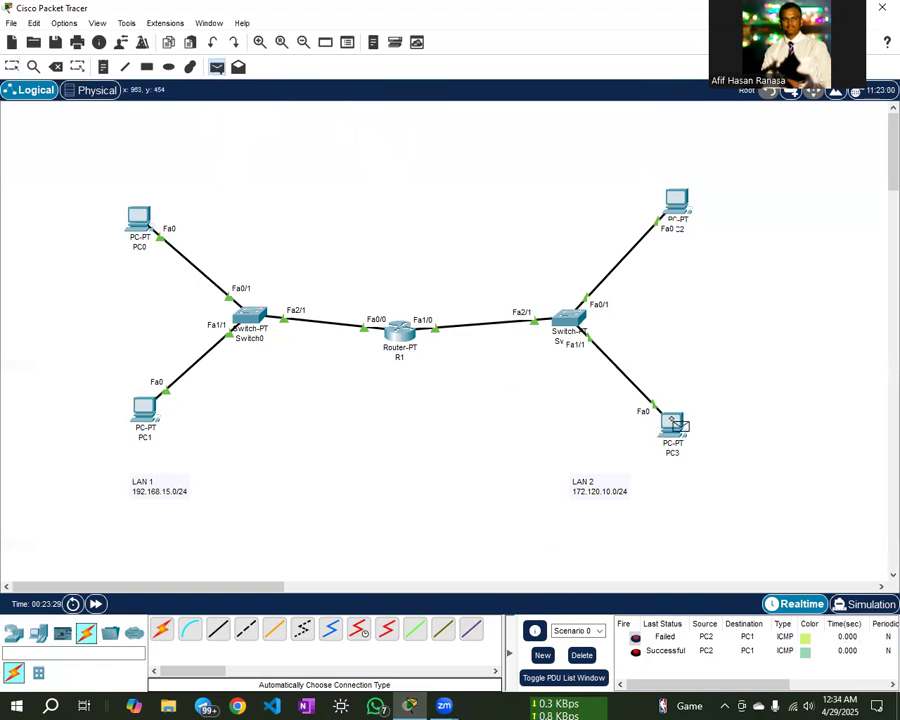
pyautogui.click(150, 218)
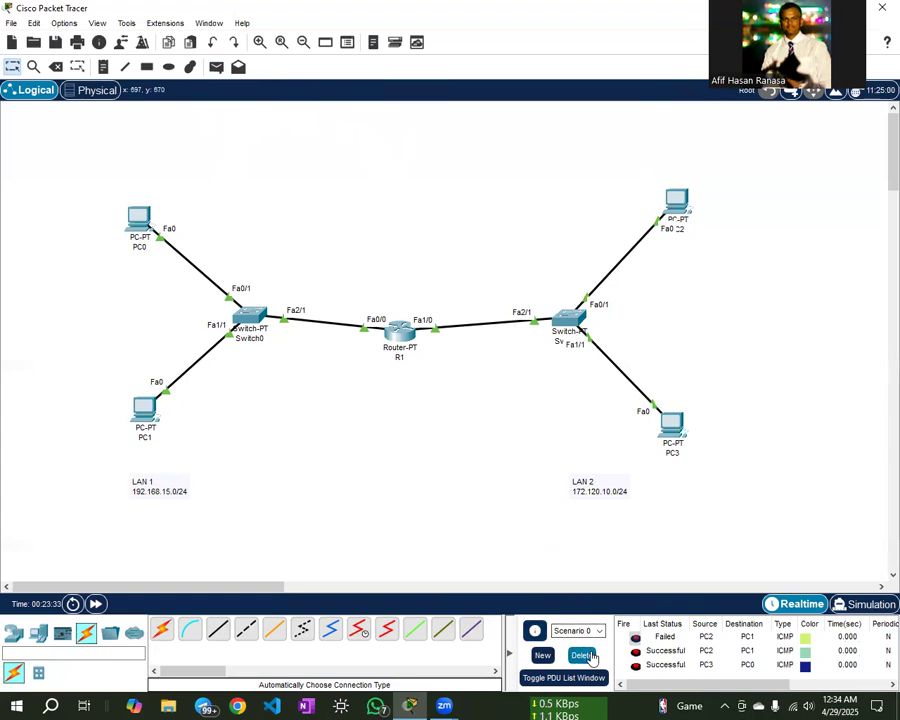
# - Clear the list again and ping PC0 to PC3 and PC1 to PC2
pyautogui.click(581, 655)
pyautogui.click(216, 66)
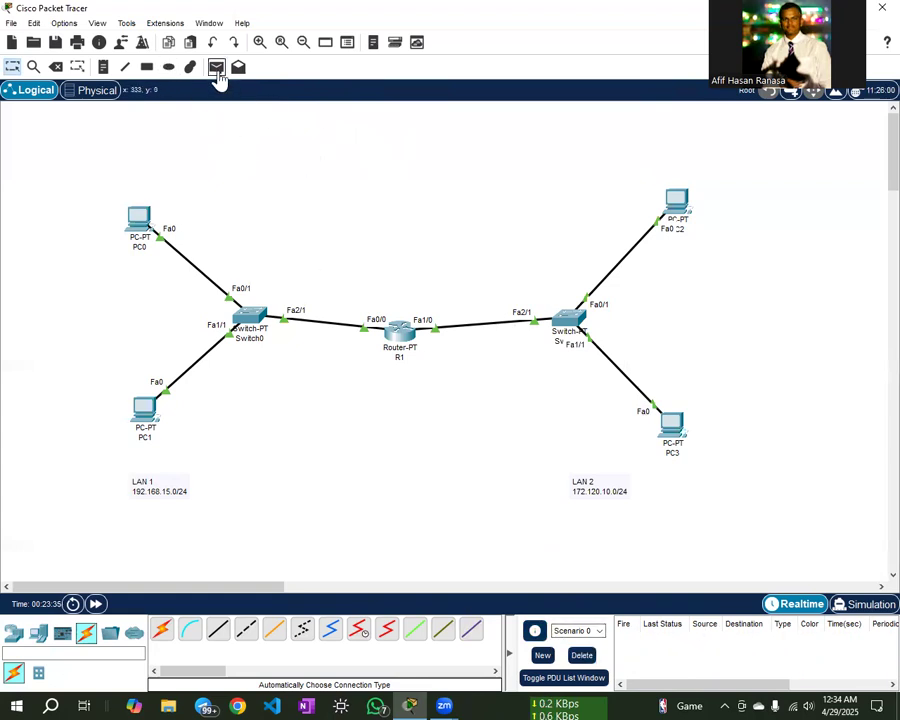
pyautogui.click(140, 218)
pyautogui.click(668, 422)
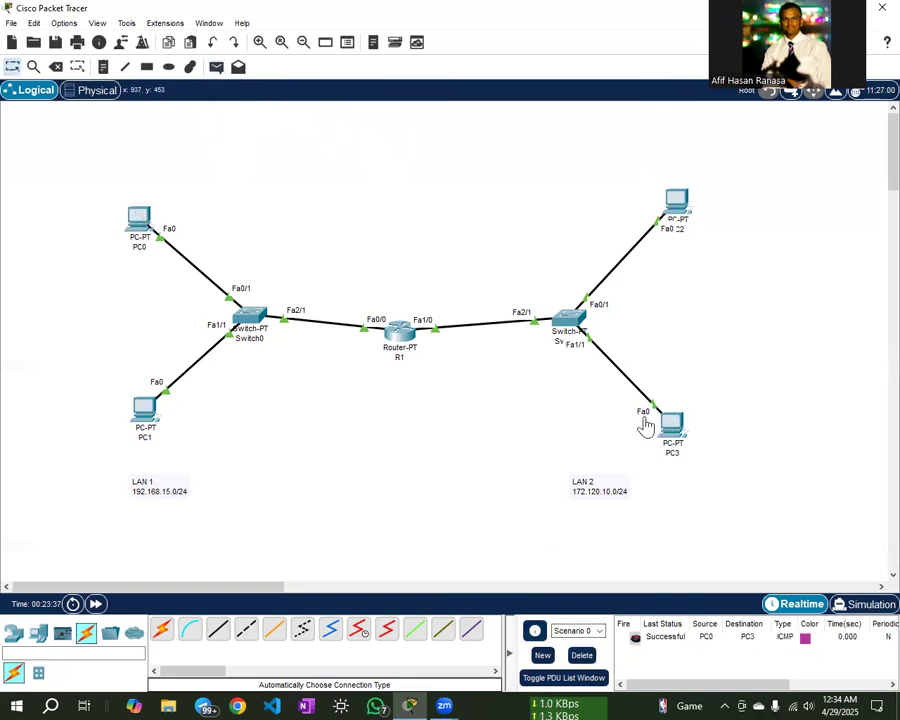
pyautogui.click(216, 66)
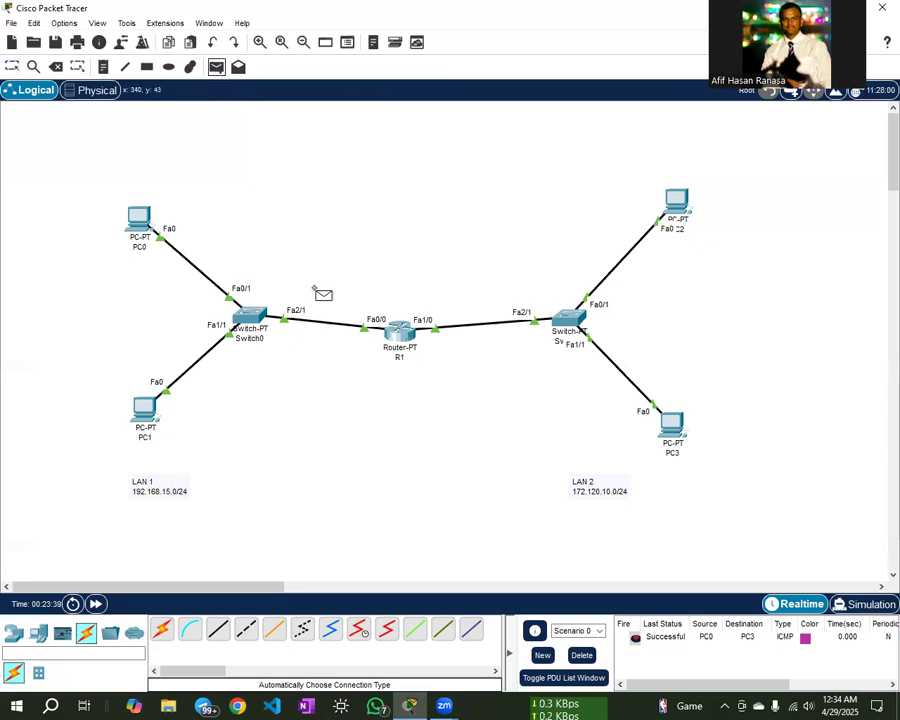
pyautogui.click(146, 410)
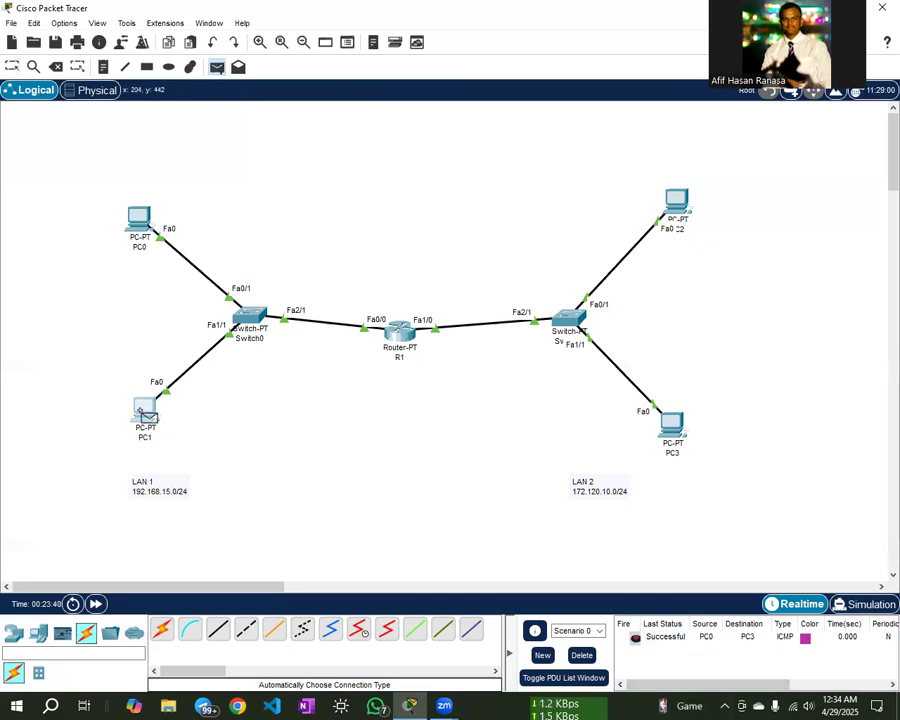
pyautogui.click(678, 203)
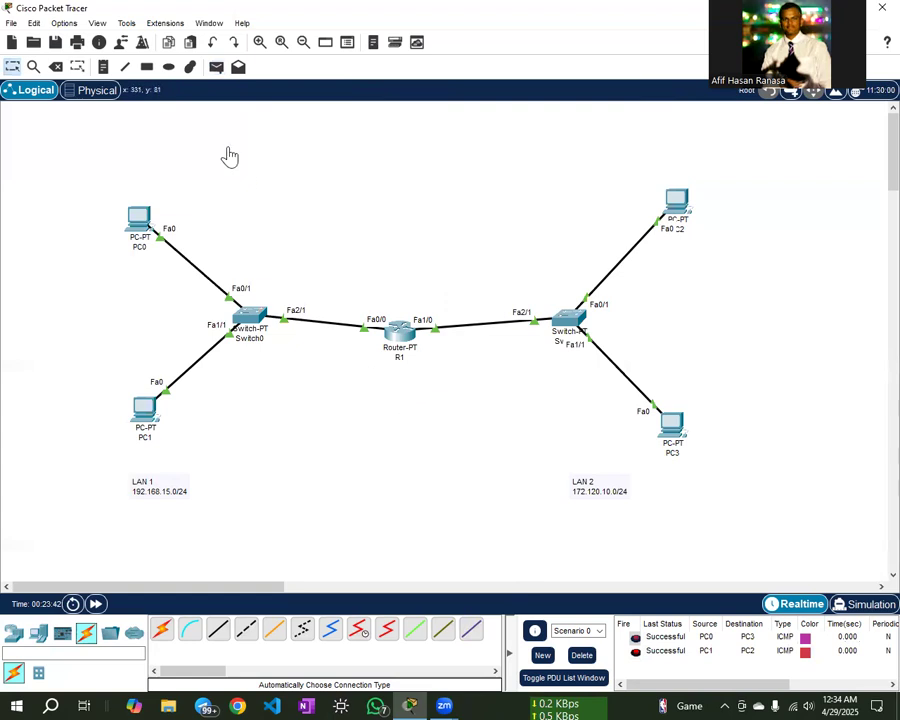
# - Ping PC2 to PC1 and PC3 to PC0, then delete all ping results
pyautogui.click(678, 201)
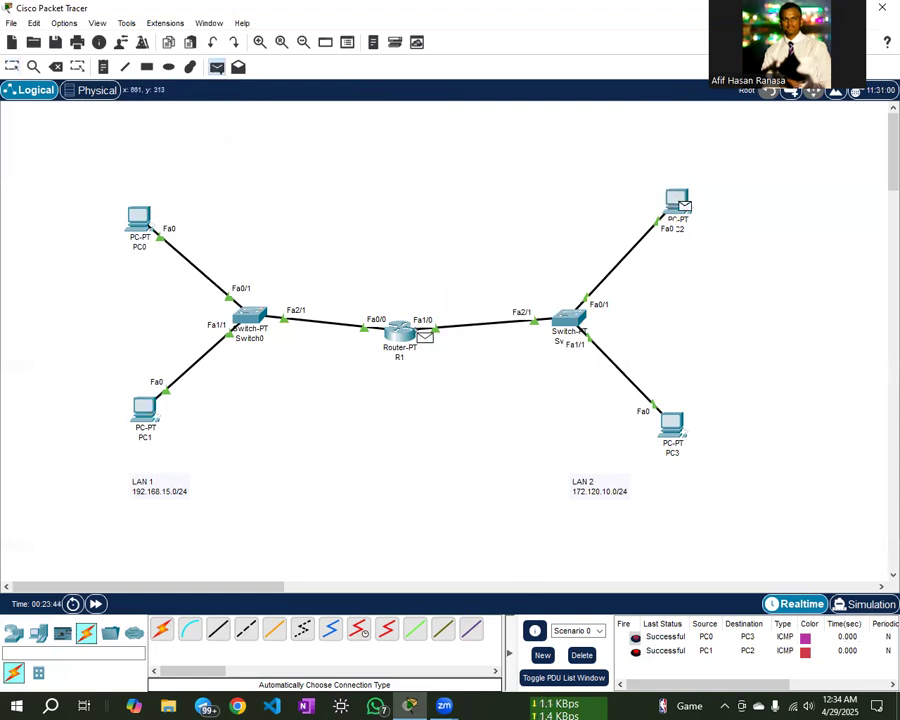
pyautogui.click(145, 408)
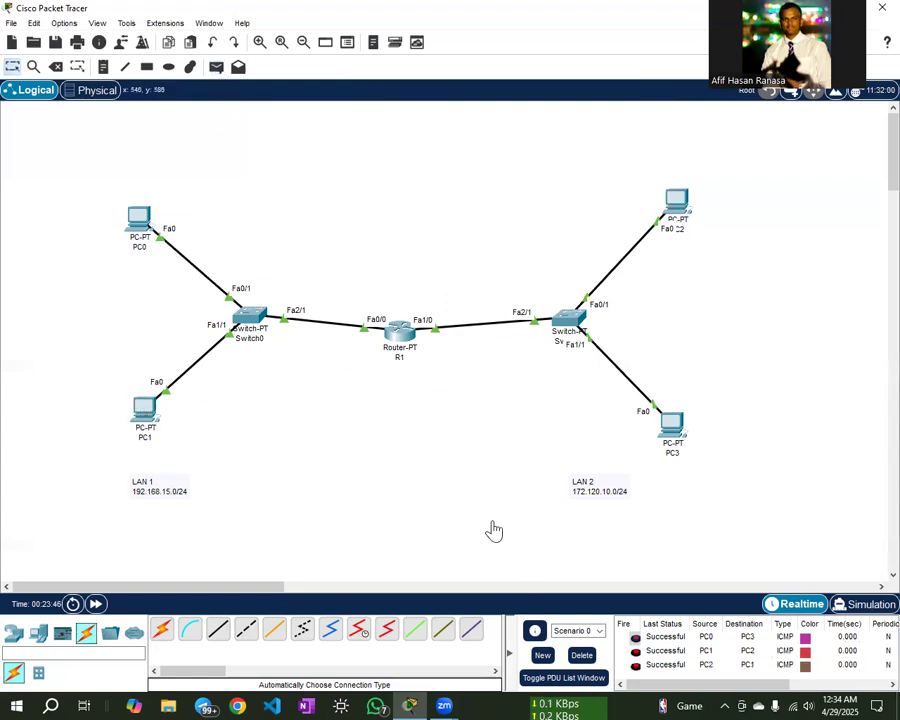
pyautogui.click(217, 66)
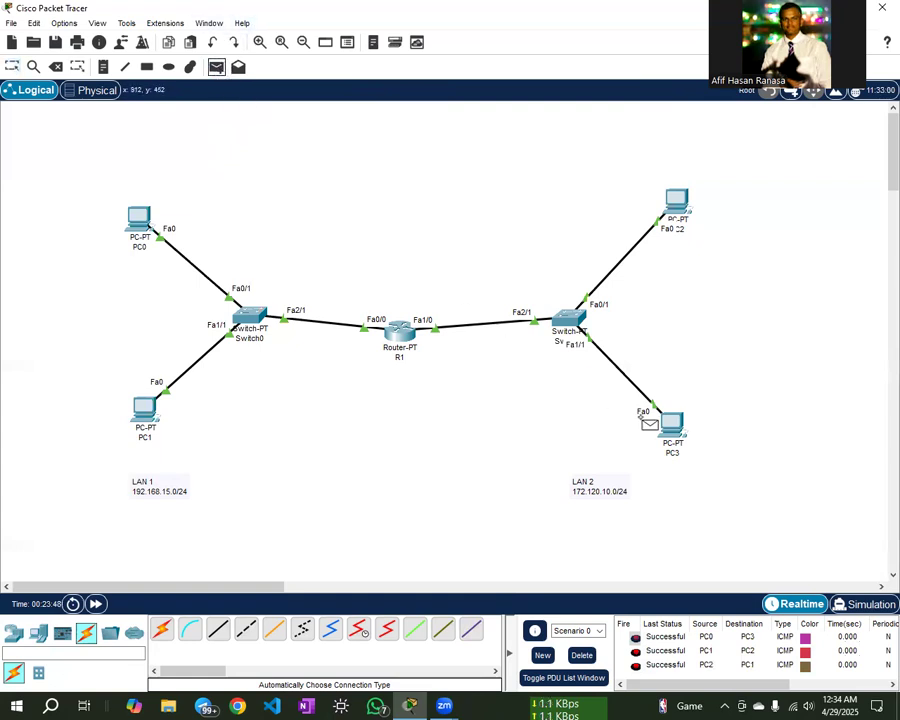
pyautogui.click(670, 424)
pyautogui.click(140, 216)
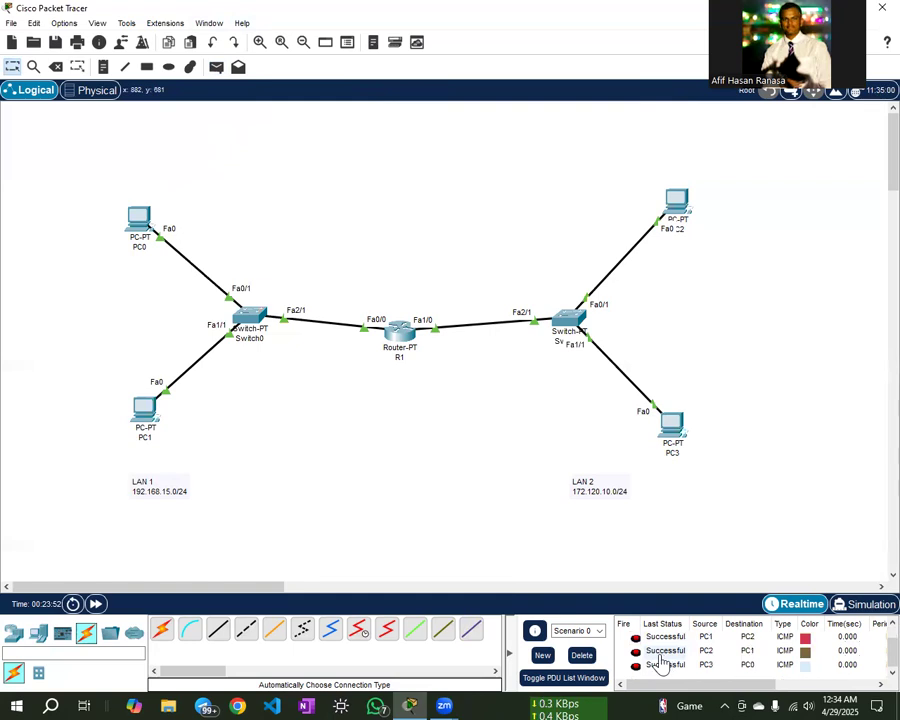
pyautogui.click(581, 655)
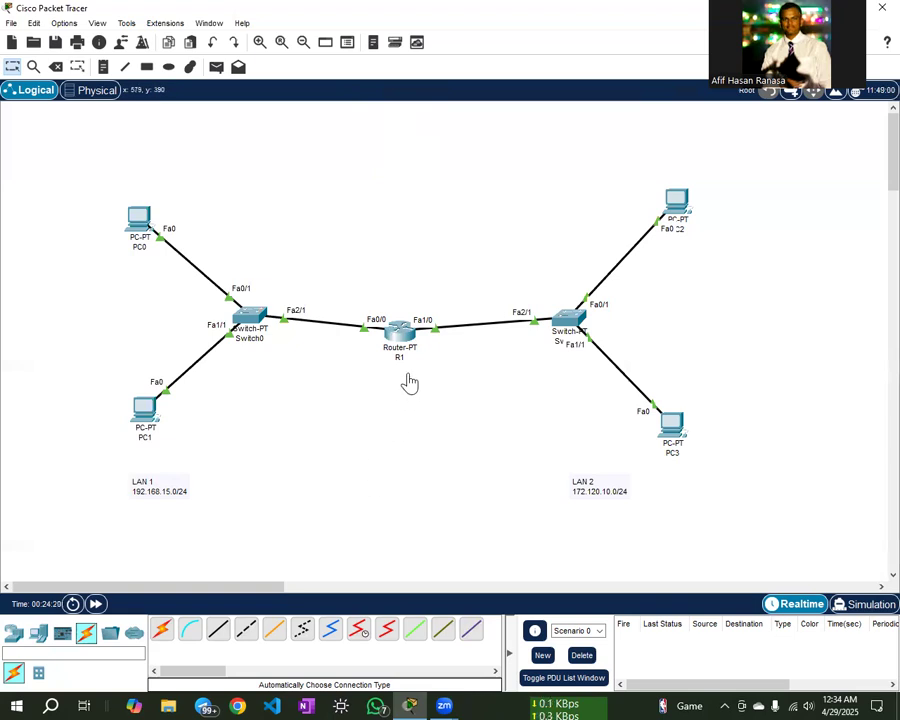
# - Open router R1's CLI window from the workspace
pyautogui.click(400, 332)
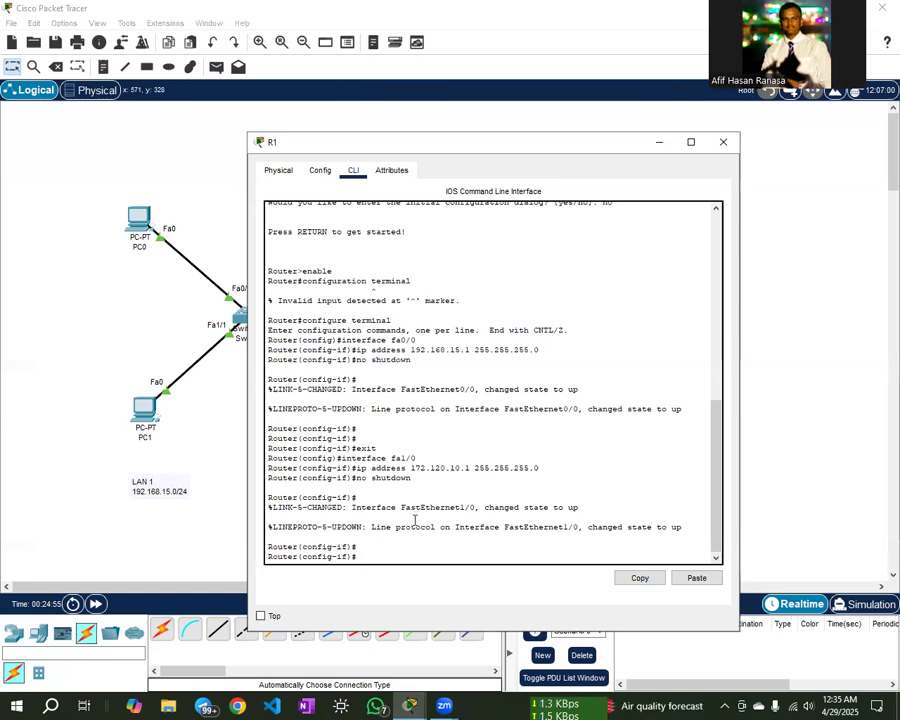
# - Exit interface and global configuration to Router#; a stray backslash line starts a domain lookup
pyautogui.write('t')
pyautogui.press('Return')
pyautogui.write('exit')
pyautogui.press('Return')
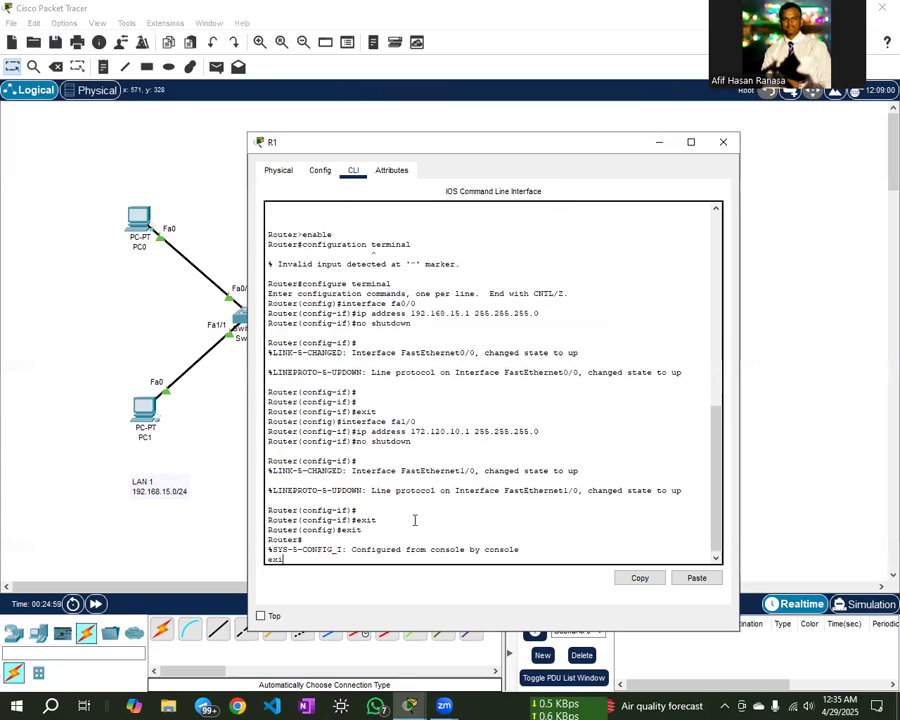
pyautogui.write('\\')
pyautogui.press('Return')
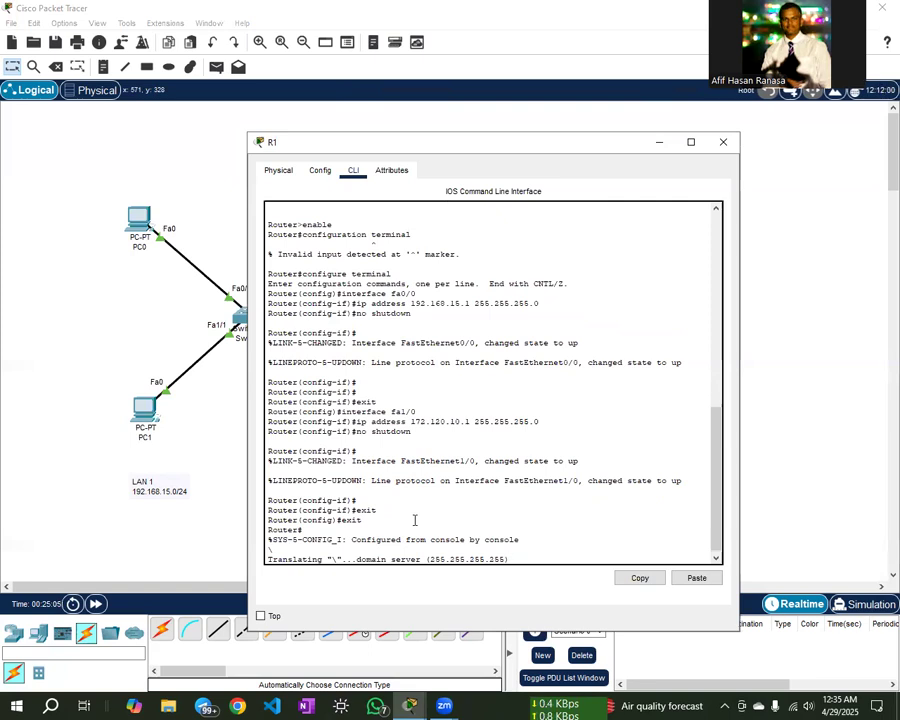
# - Close and reopen R1's window, scrolling back through its earlier console output
pyautogui.click(721, 143)
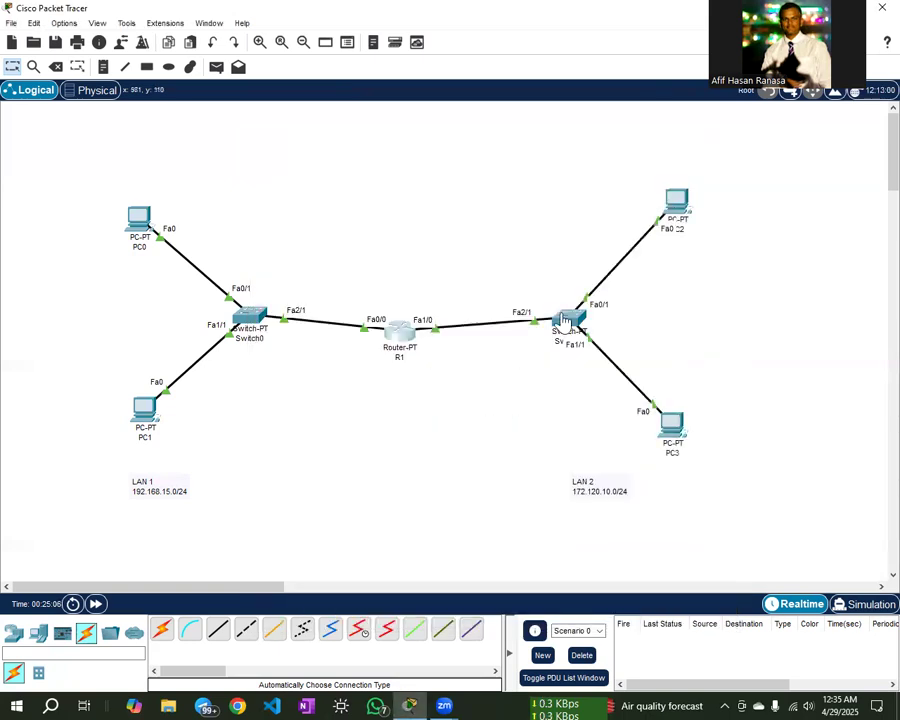
pyautogui.click(405, 340)
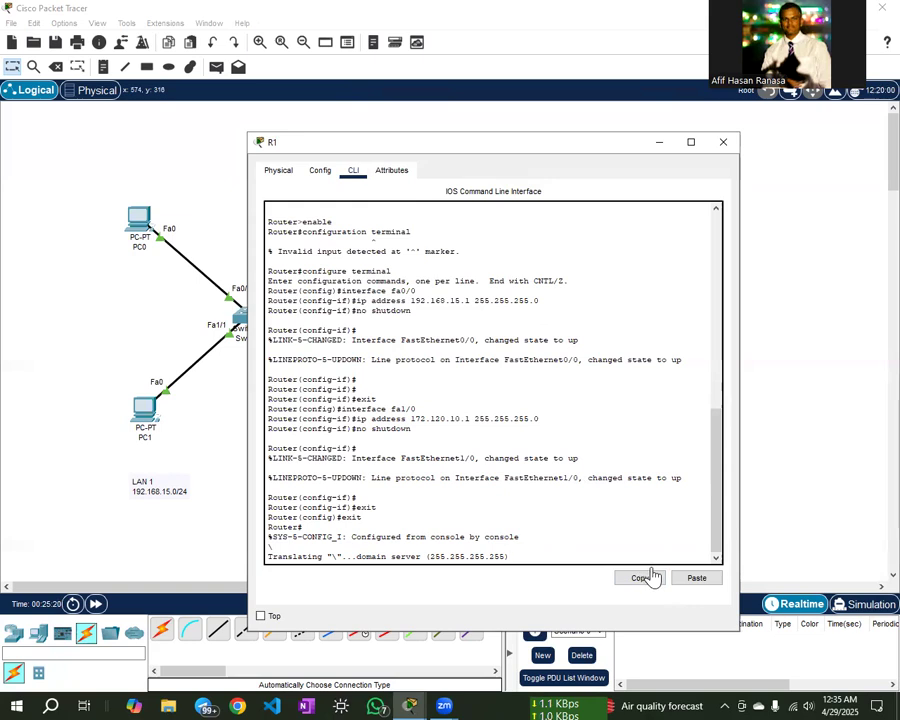
pyautogui.scroll(4, 465, 441)
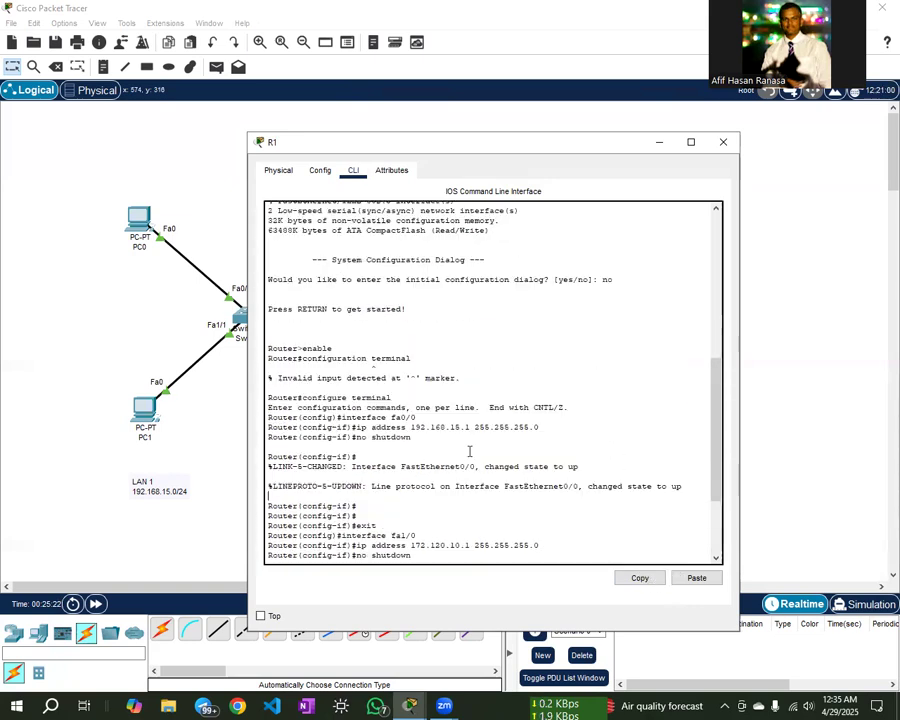
pyautogui.scroll(-4, 474, 461)
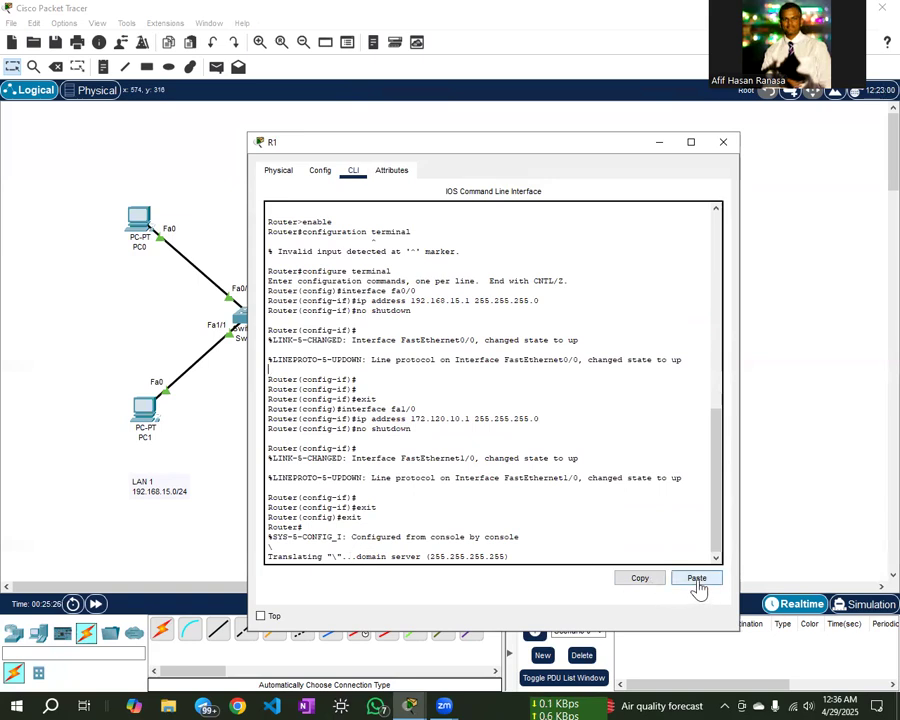
pyautogui.moveTo(725, 518)
pyautogui.mouseDown()
pyautogui.moveTo(719, 416)
pyautogui.moveTo(722, 540)
pyautogui.moveTo(721, 514)
pyautogui.moveTo(721, 530)
pyautogui.mouseUp()
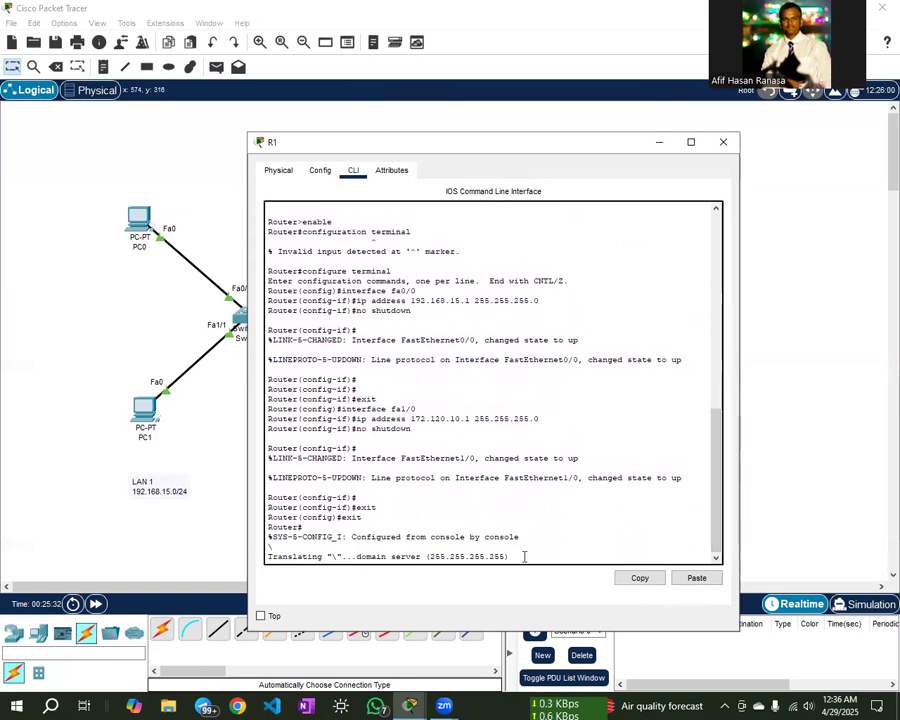
pyautogui.click(724, 142)
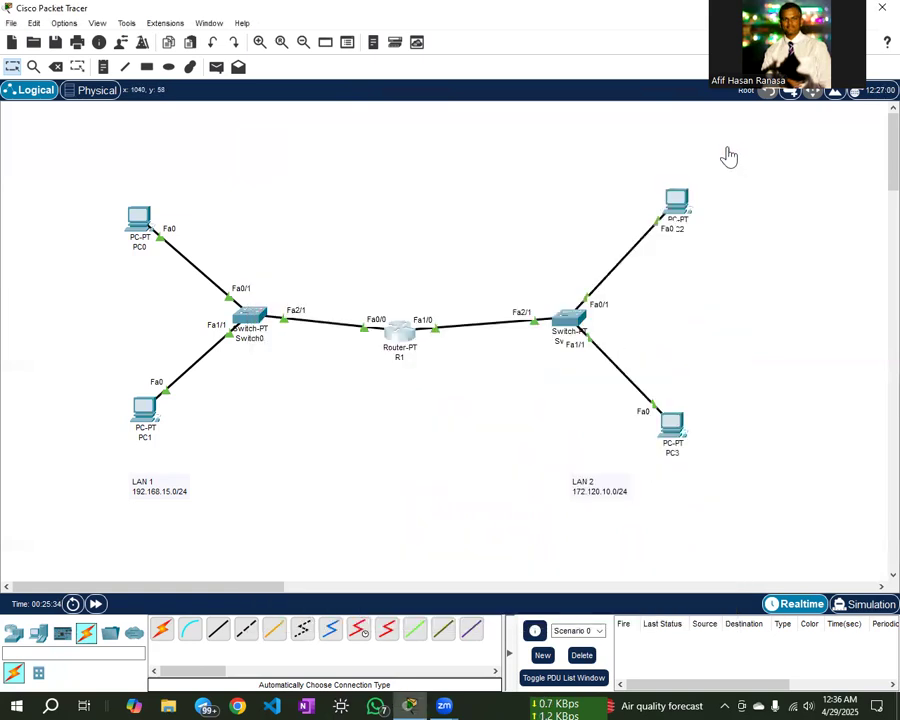
pyautogui.click(407, 339)
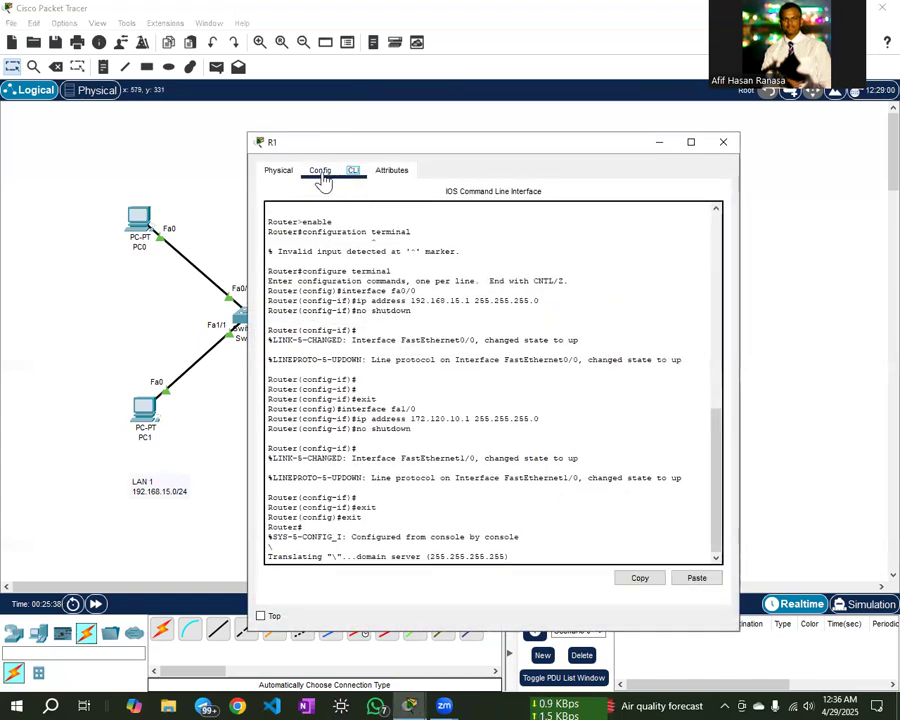
# - Return to R1's CLI tab and log out with exit, restarting at Router>
pyautogui.click(321, 176)
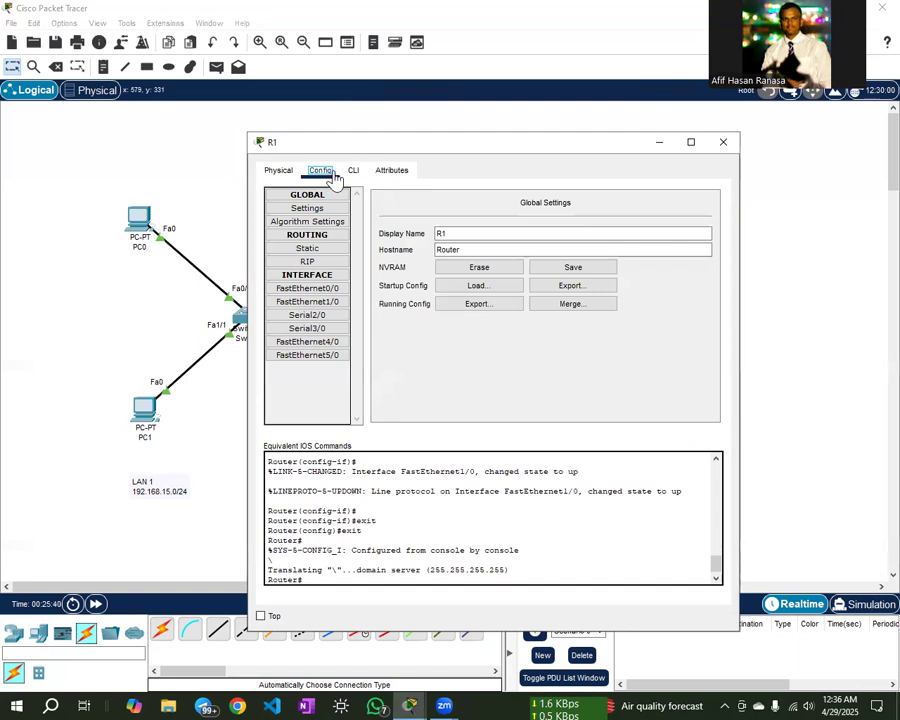
pyautogui.click(353, 174)
pyautogui.click(337, 553)
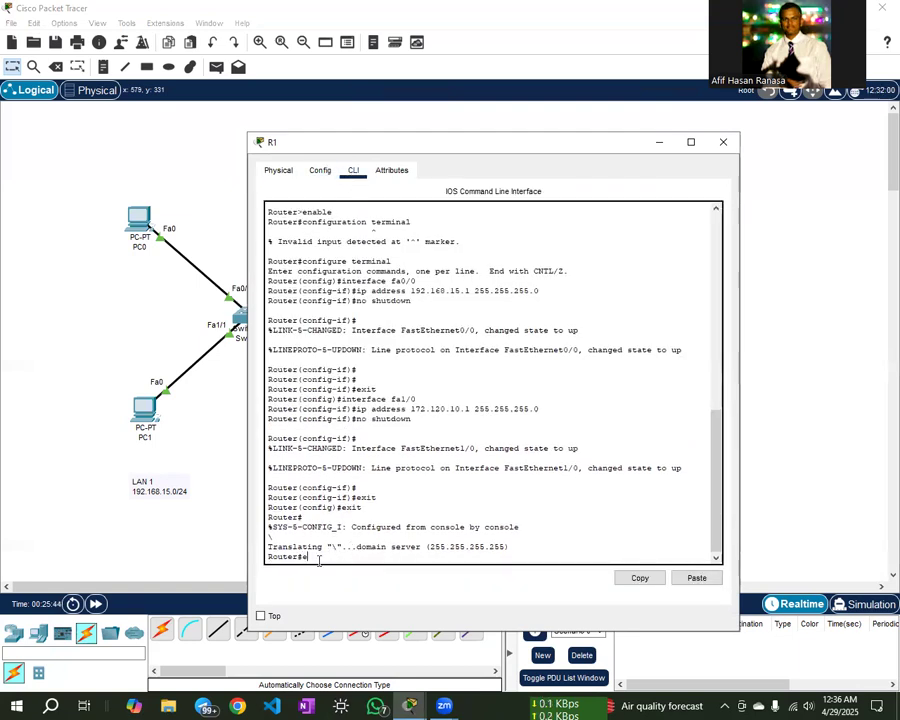
pyautogui.write('exit')
pyautogui.press('Return')
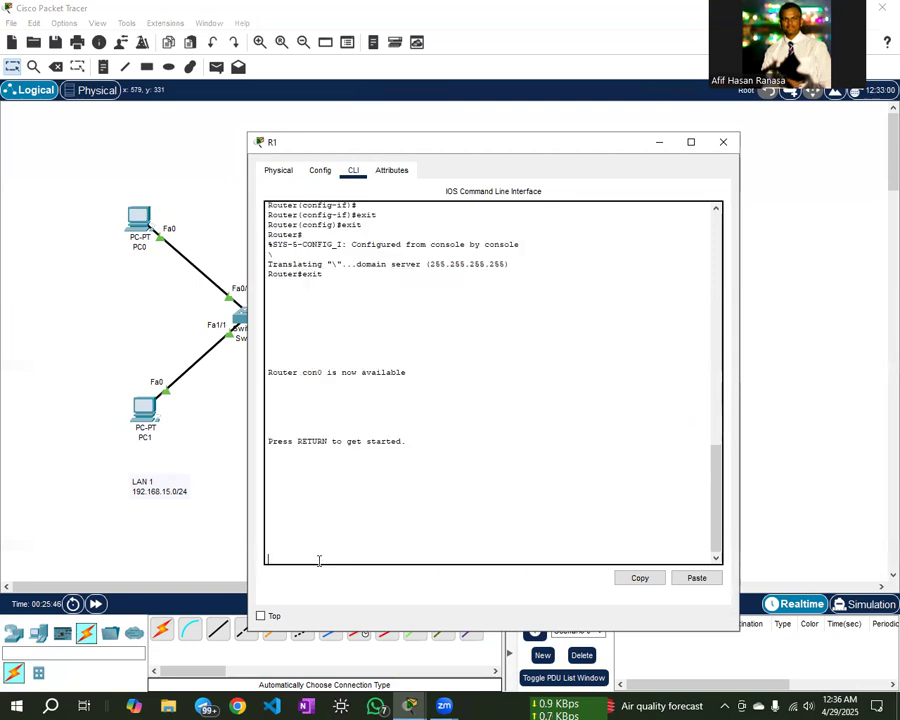
pyautogui.press('Return')
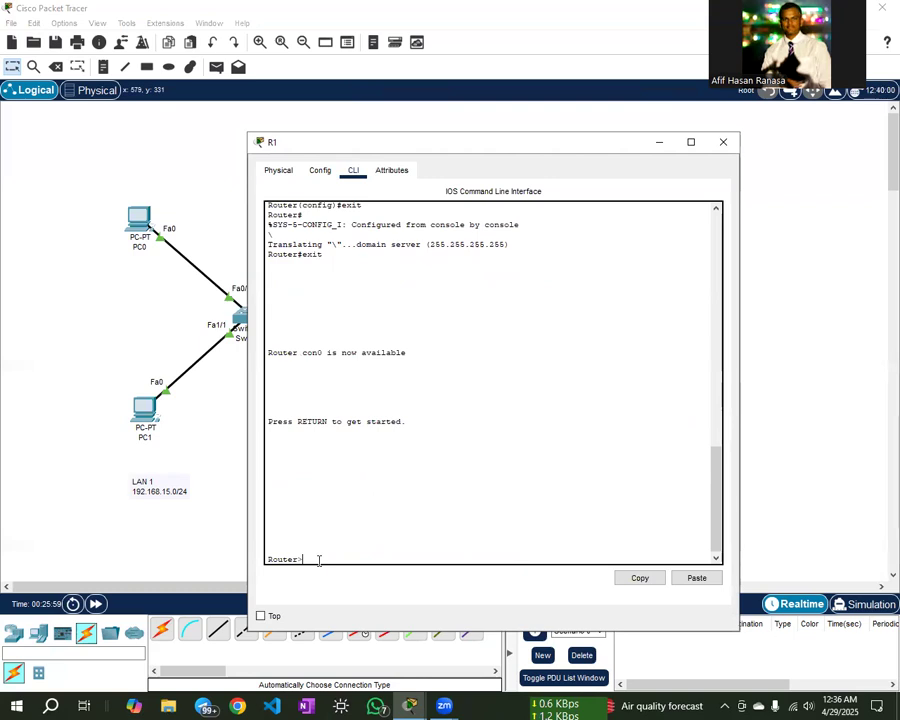
pyautogui.press('Return')
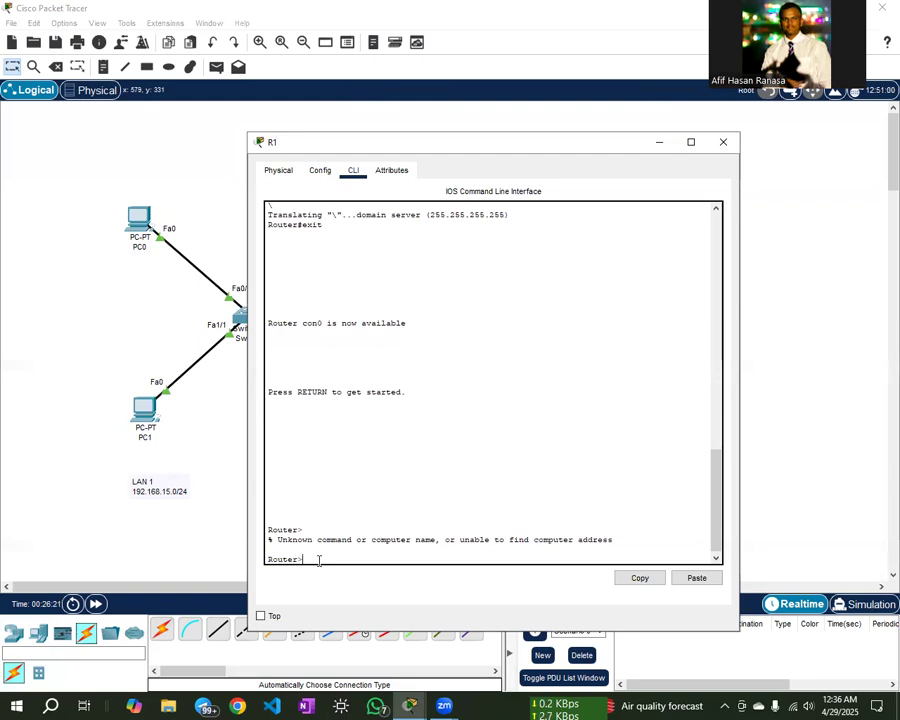
# - Run enable and config t, then set hostname TSC so the prompt reads TSC(config)#
pyautogui.press('Return')
pyautogui.press('Return')
pyautogui.press('Return')
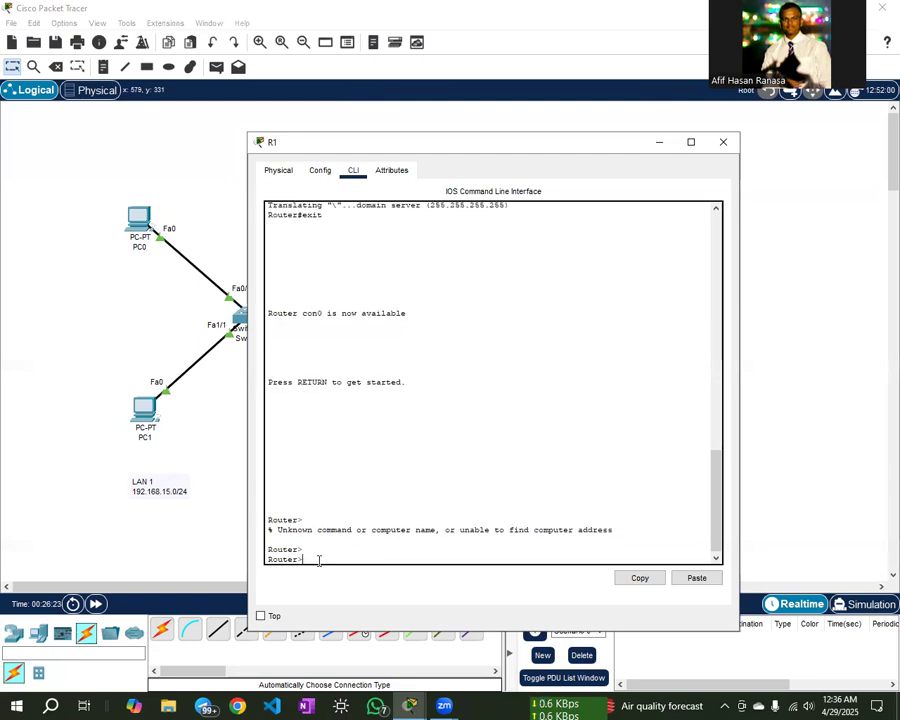
pyautogui.write('ena')
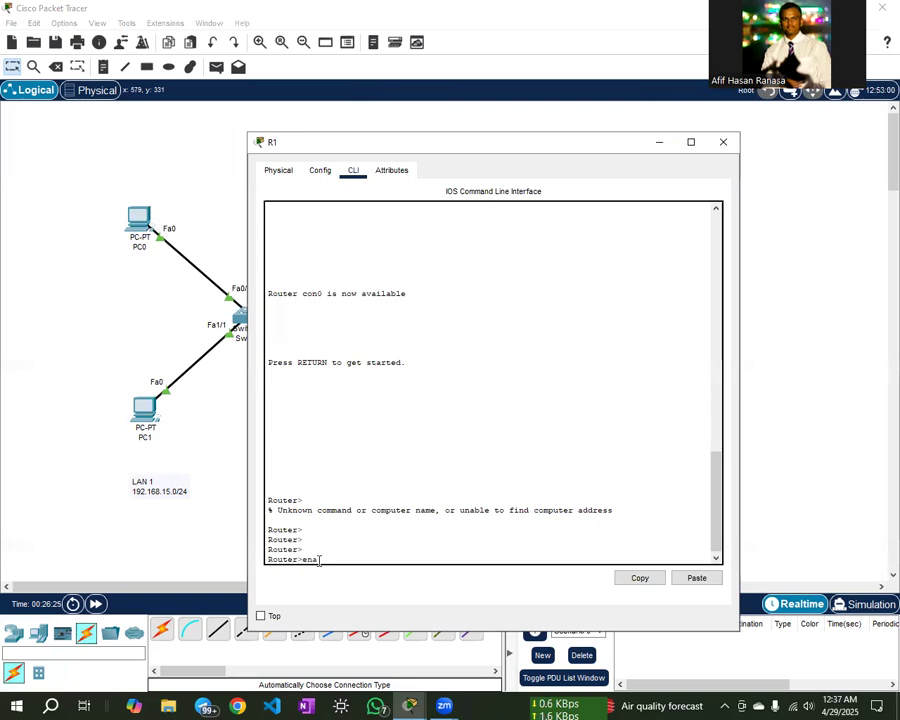
pyautogui.write('ble')
pyautogui.press('Return')
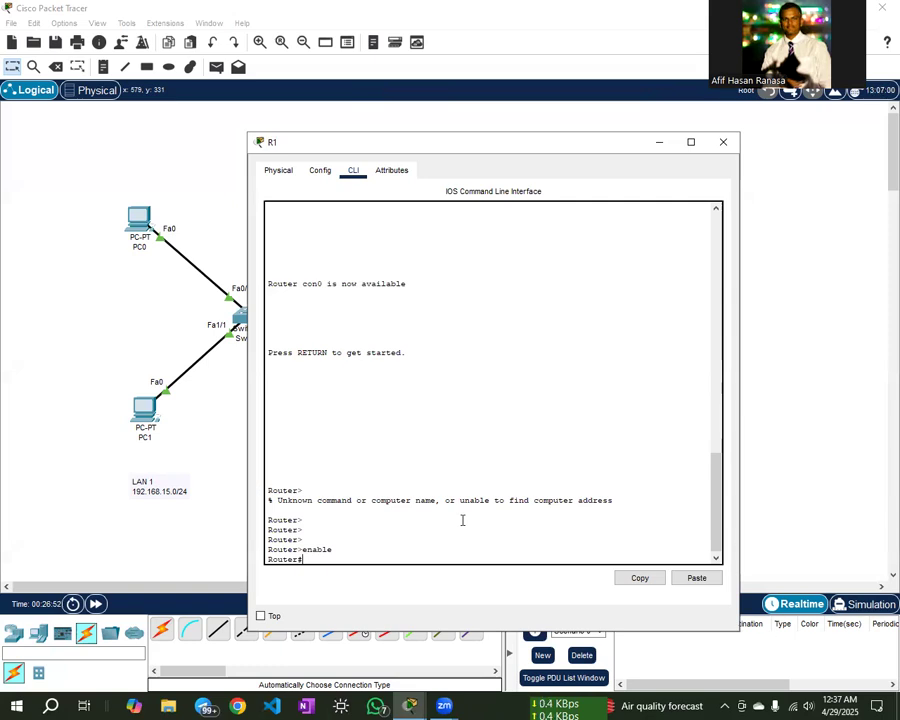
pyautogui.write('config t')
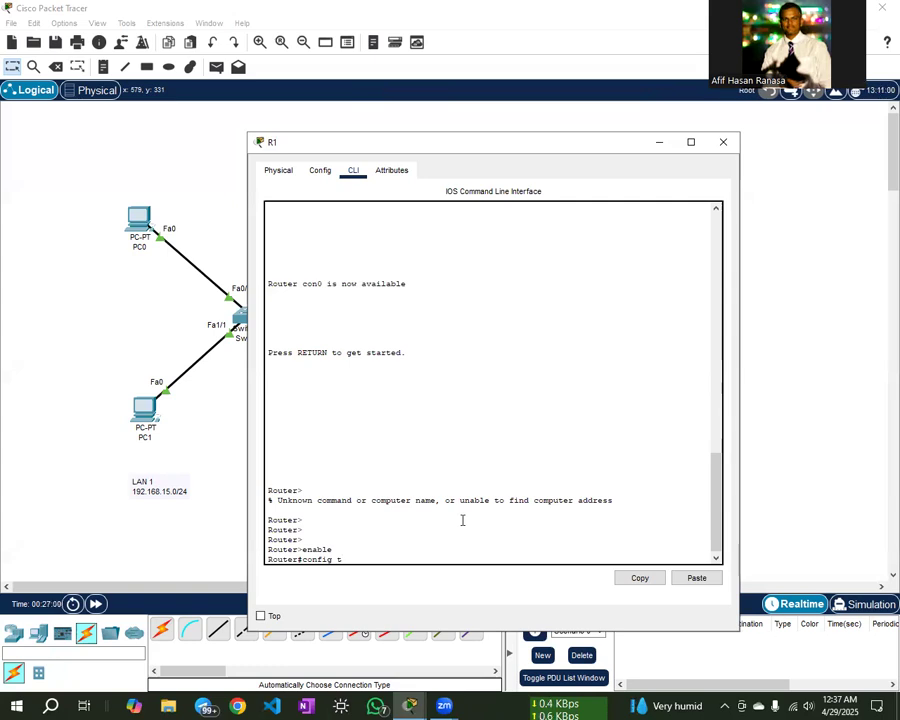
pyautogui.press('Return')
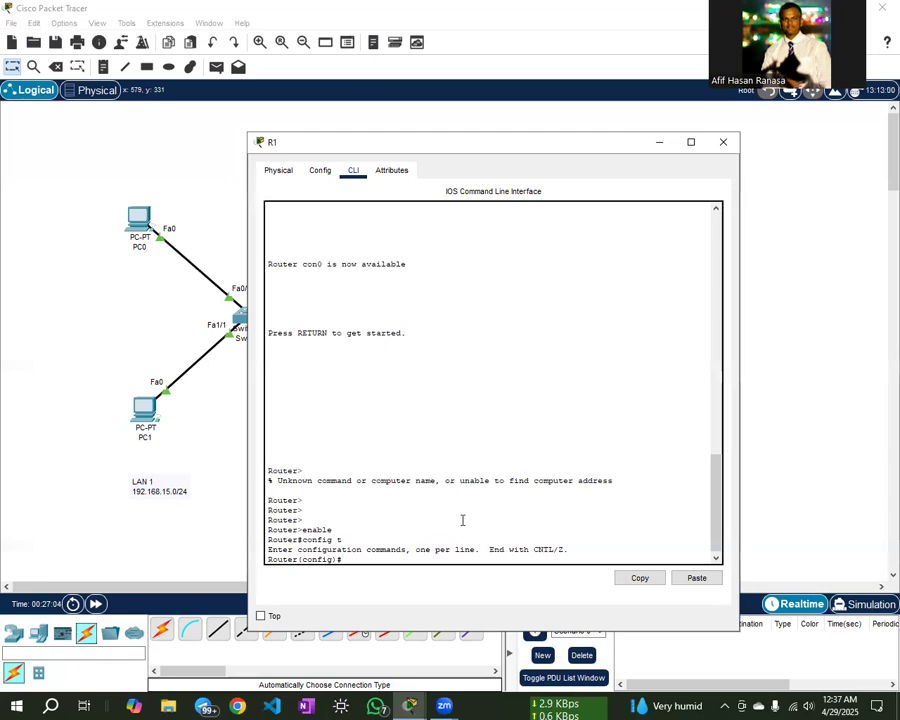
pyautogui.write('hostname TSC')
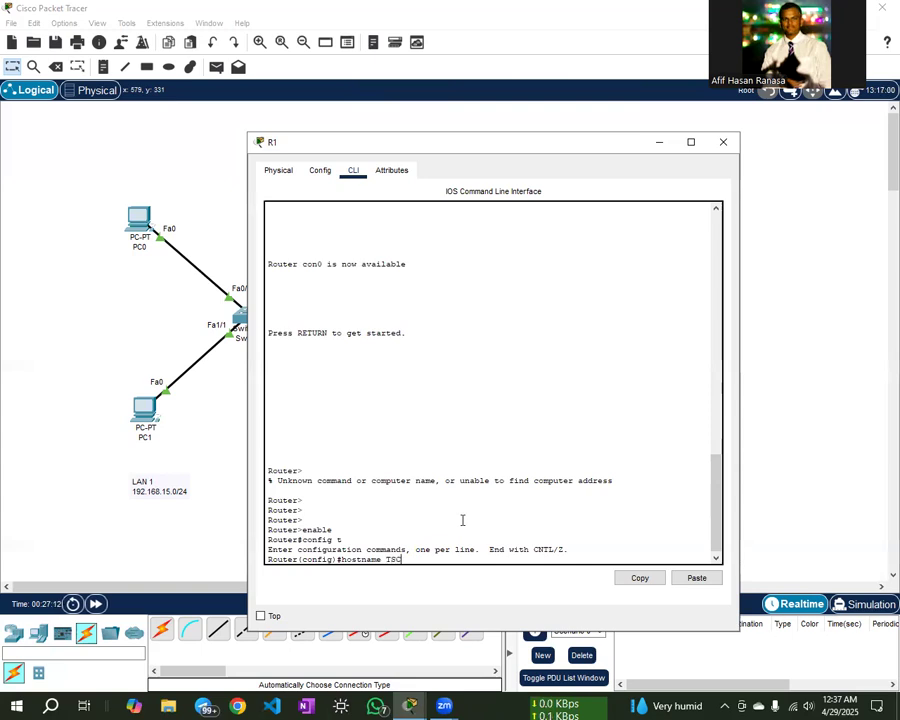
pyautogui.press('Return')
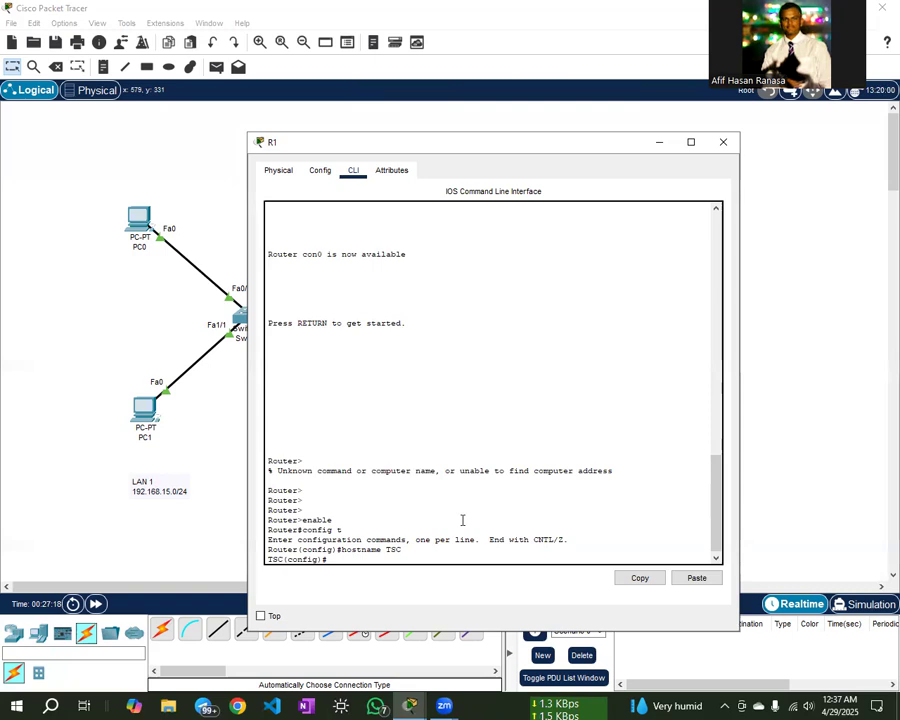
pyautogui.press('Return')
pyautogui.press('Return')
pyautogui.press('Return')
pyautogui.press('Return')
pyautogui.press('Return')
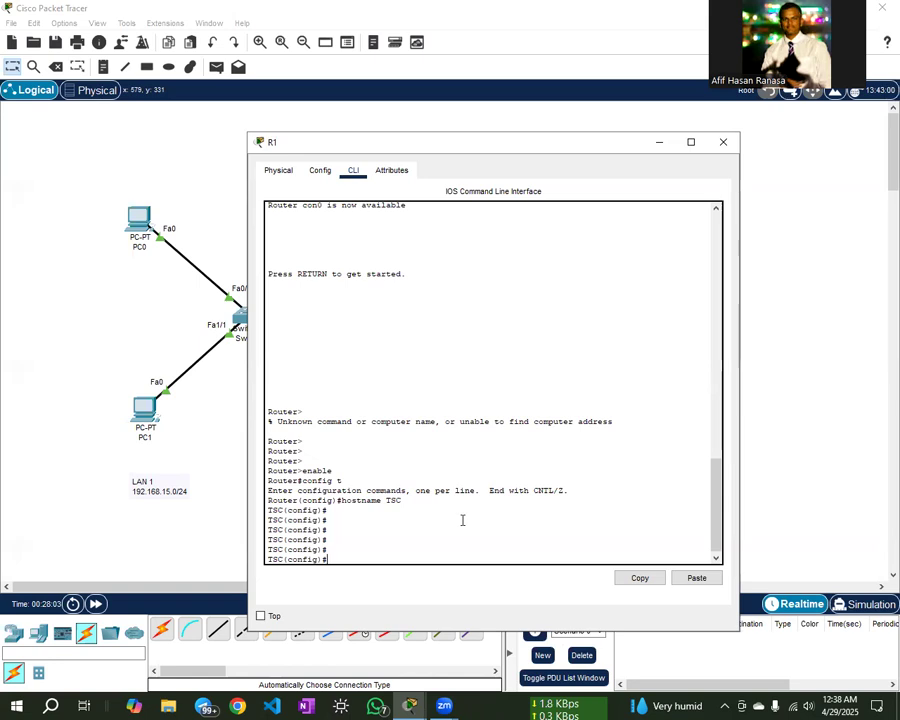
# - Under line console 0, set a console password and enable login
pyautogui.write('line console 0')
pyautogui.press('Return')
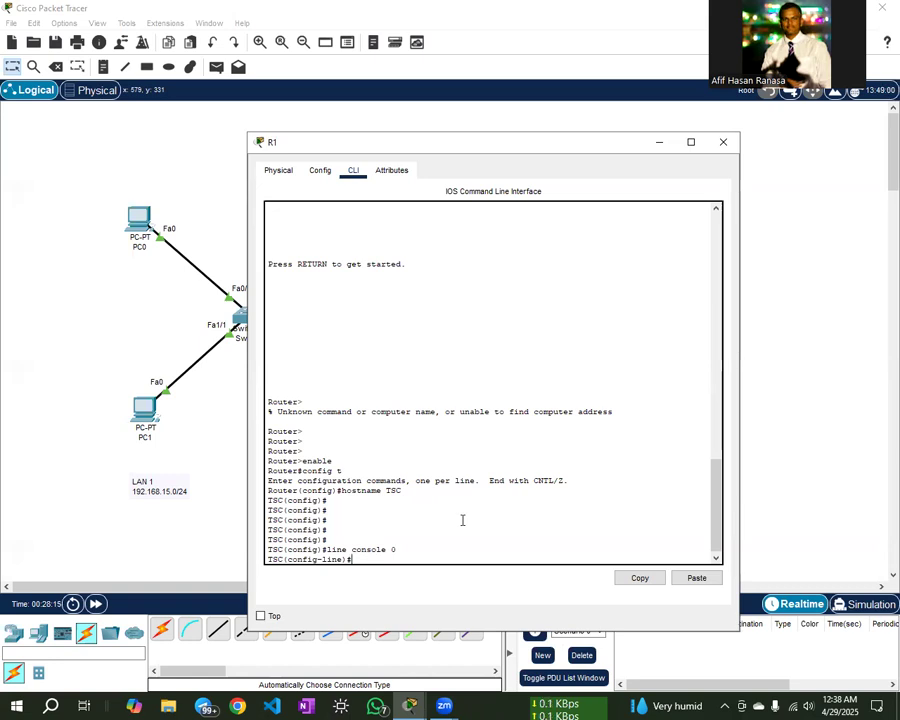
pyautogui.write('password 12354')
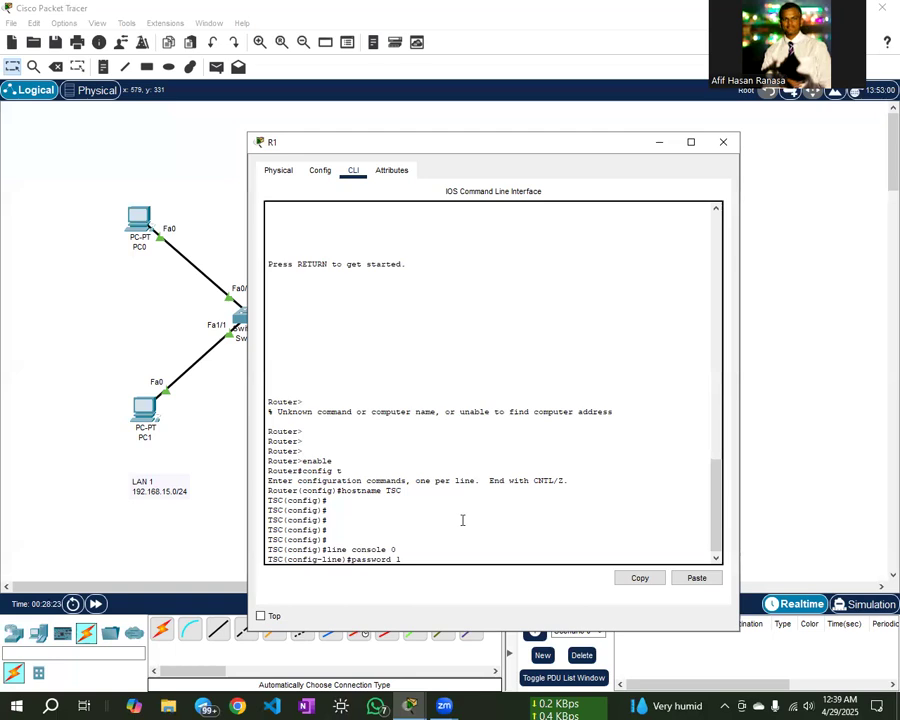
pyautogui.press('BackSpace')
pyautogui.press('BackSpace')
pyautogui.write('4')
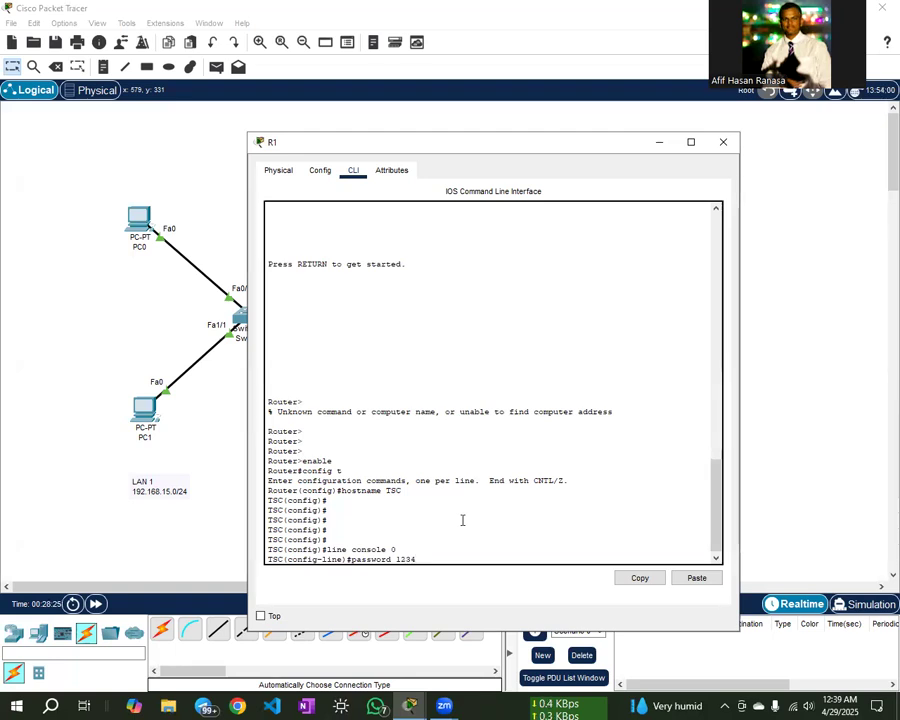
pyautogui.press('Return')
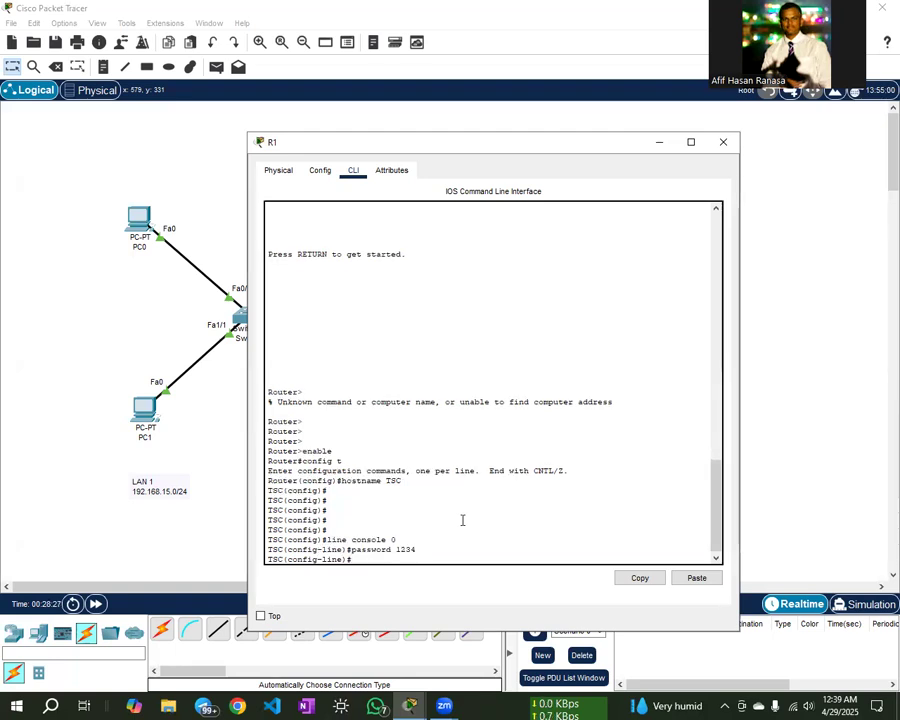
pyautogui.write('login')
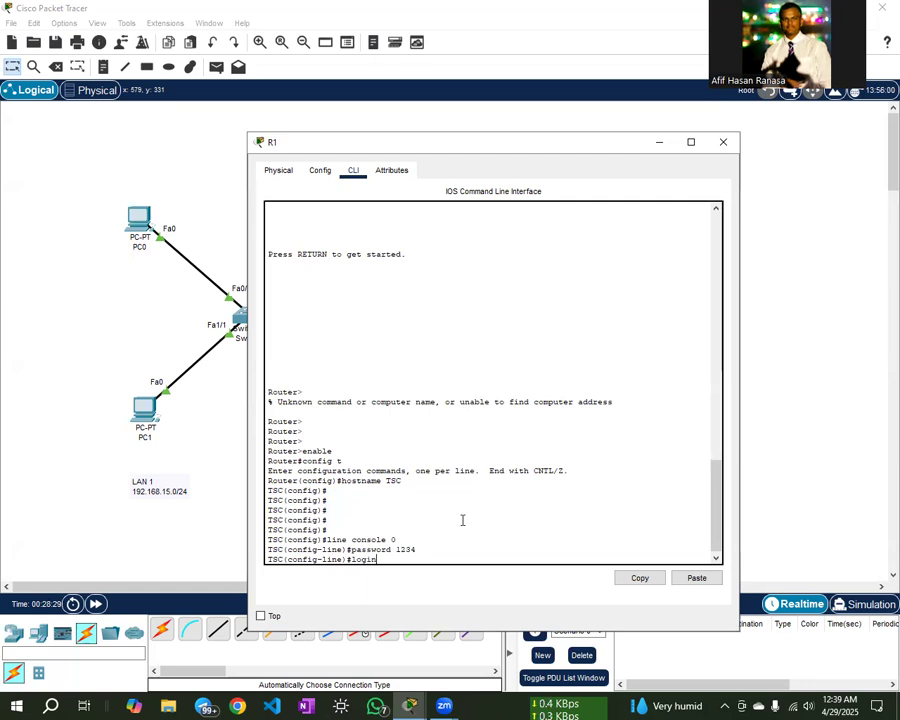
pyautogui.press('Return')
# - Exit line and global configuration, then log out of the console session
pyautogui.write('exit')
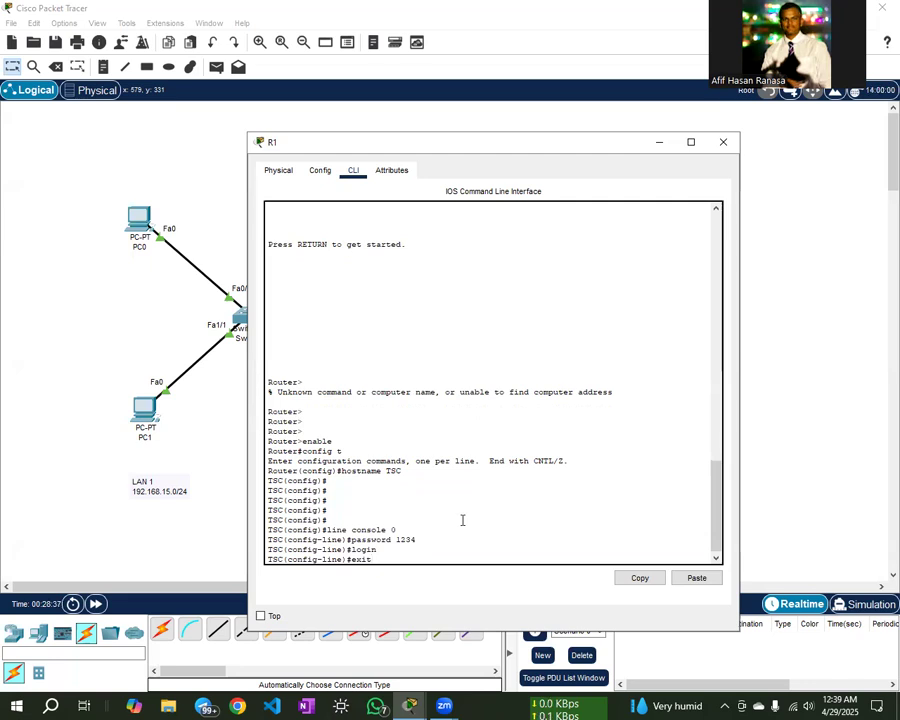
pyautogui.press('Return')
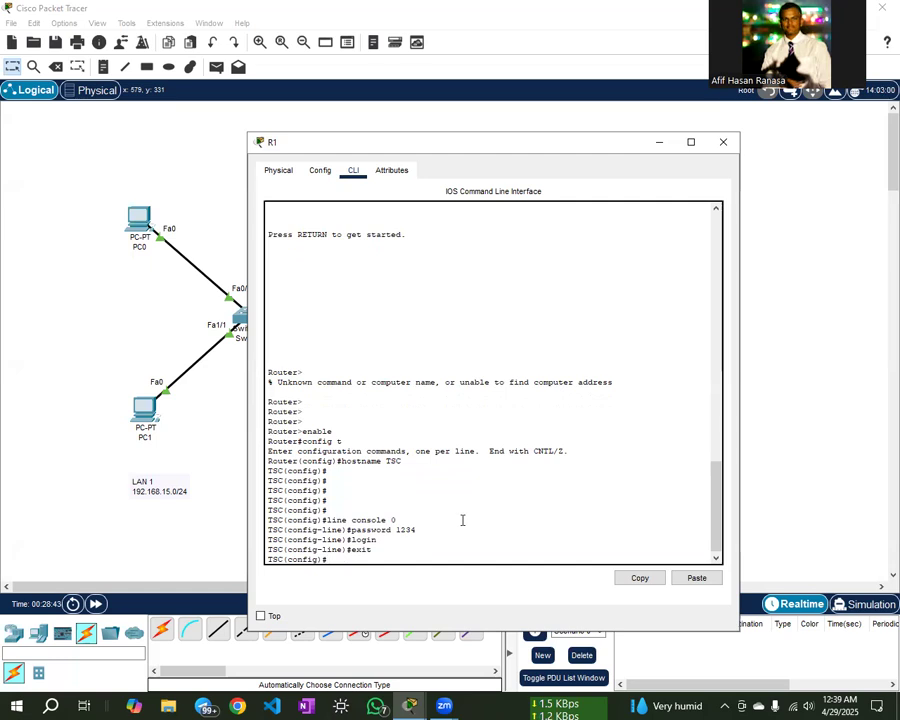
pyautogui.write('exit')
pyautogui.press('Return')
pyautogui.press('Return')
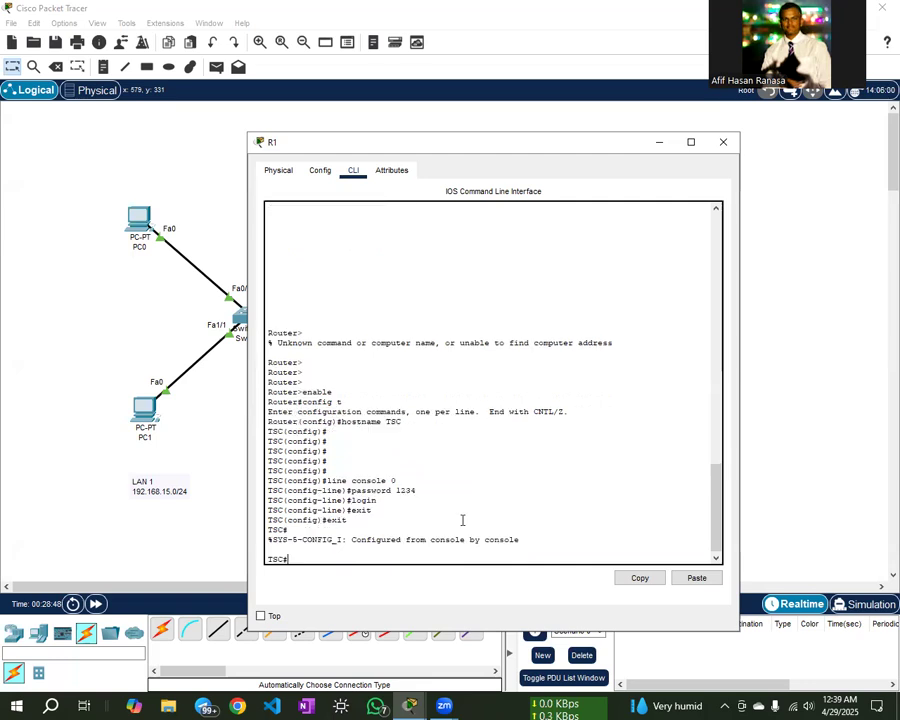
pyautogui.press('Return')
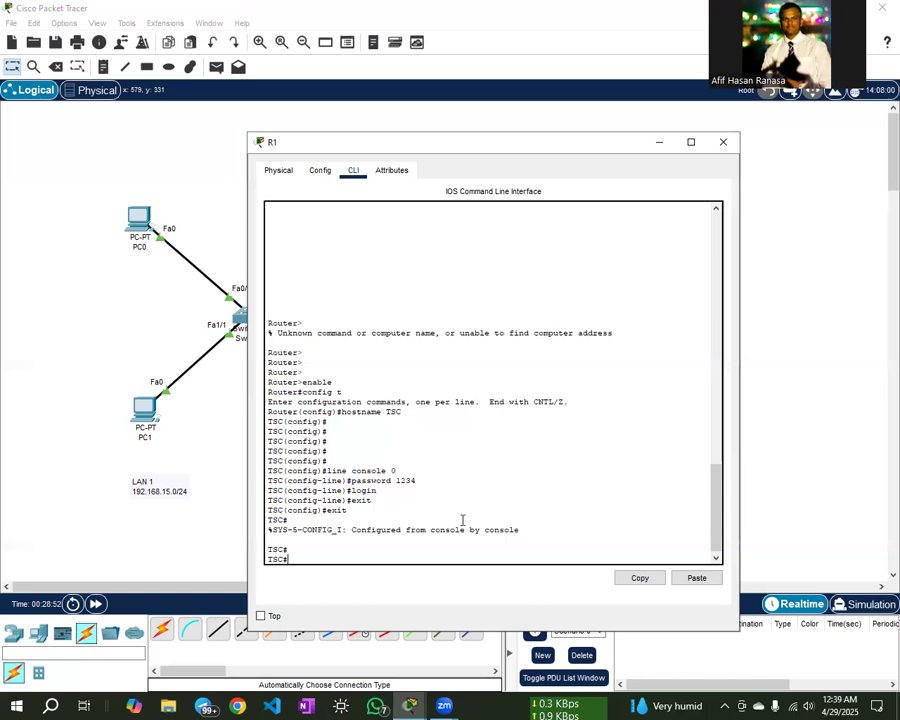
pyautogui.write('exit')
pyautogui.press('Return')
pyautogui.press('Return')
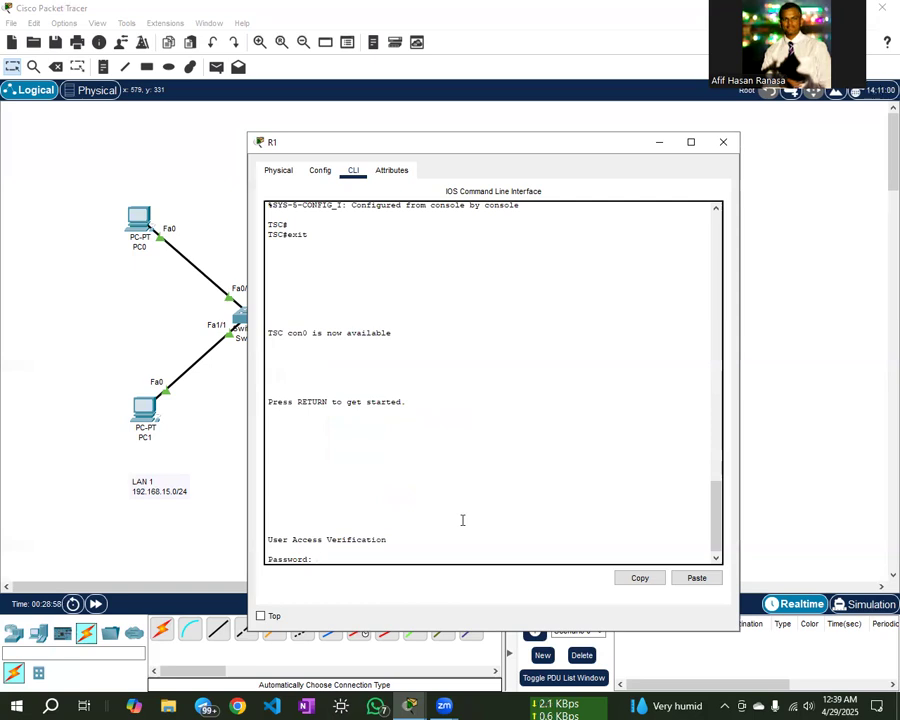
# - Log back into the TSC console with the console password, reaching TSC>
pyautogui.press('Return')
pyautogui.press('Return')
pyautogui.press('Return')
pyautogui.press('Return')
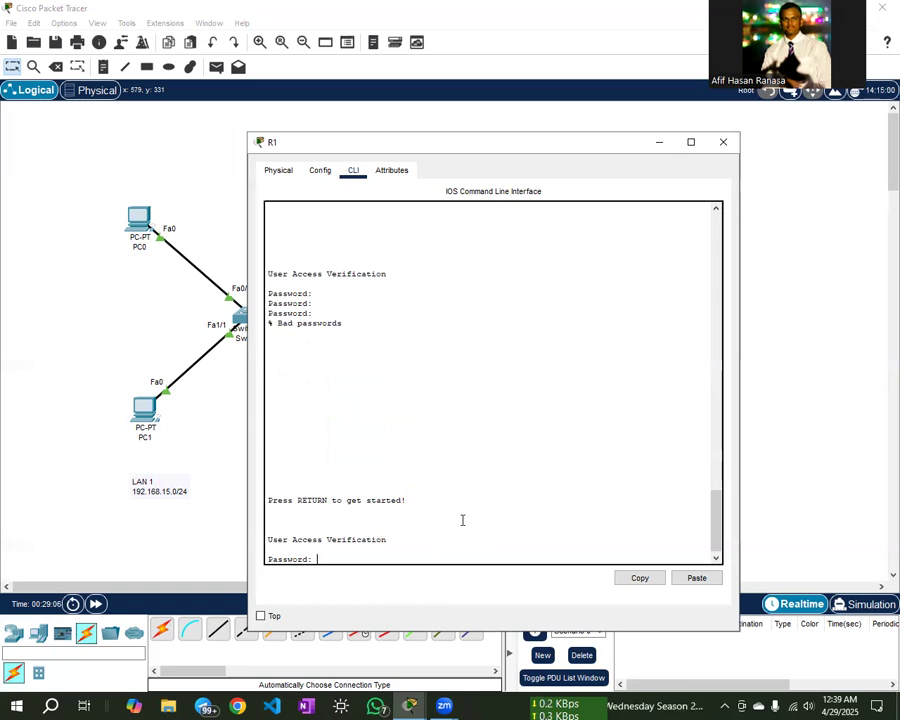
pyautogui.click(723, 141)
pyautogui.click(398, 364)
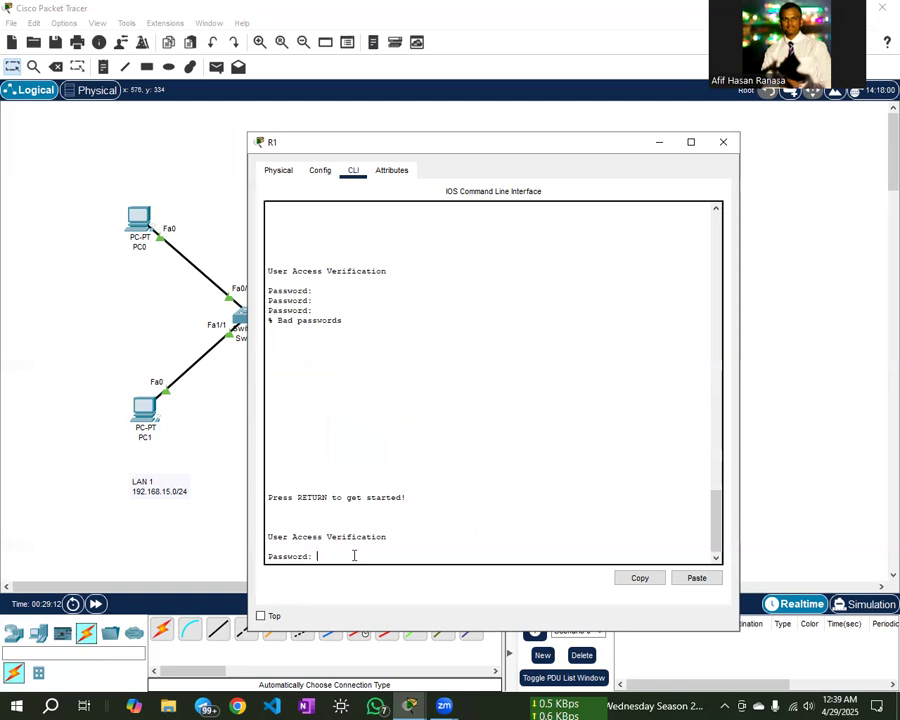
pyautogui.press('Return')
pyautogui.press('Return')
pyautogui.press('Return')
pyautogui.press('Return')
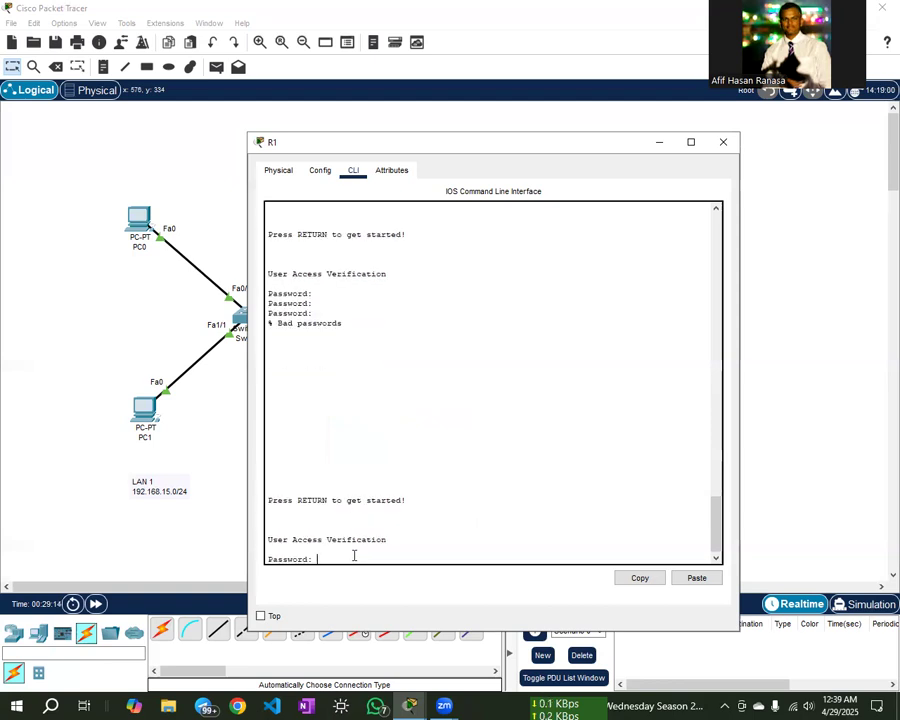
pyautogui.press('Return')
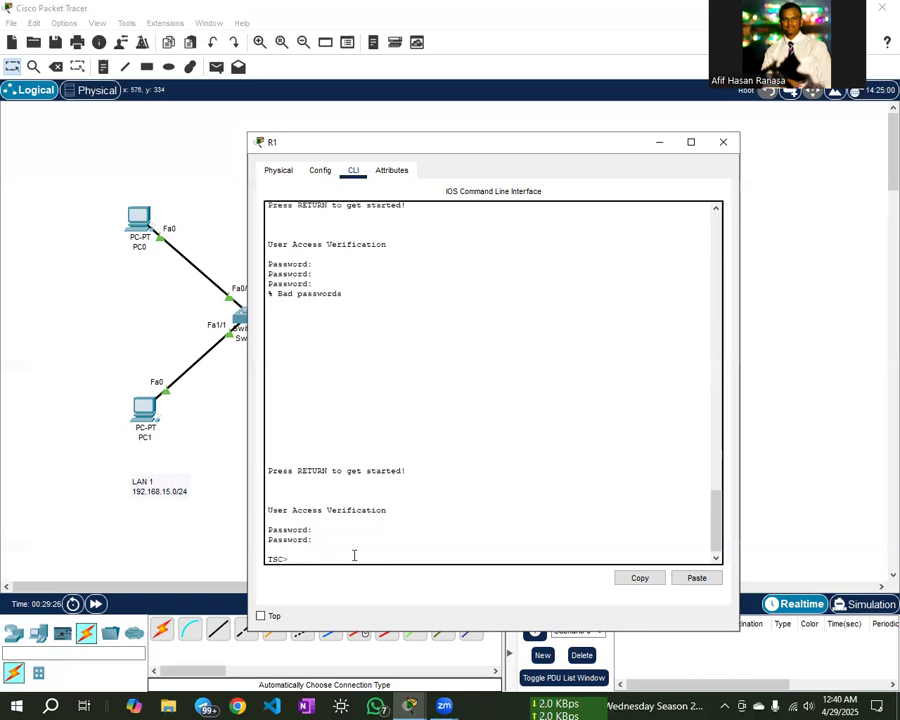
pyautogui.press('Return')
pyautogui.press('Return')
pyautogui.press('Return')
pyautogui.press('Return')
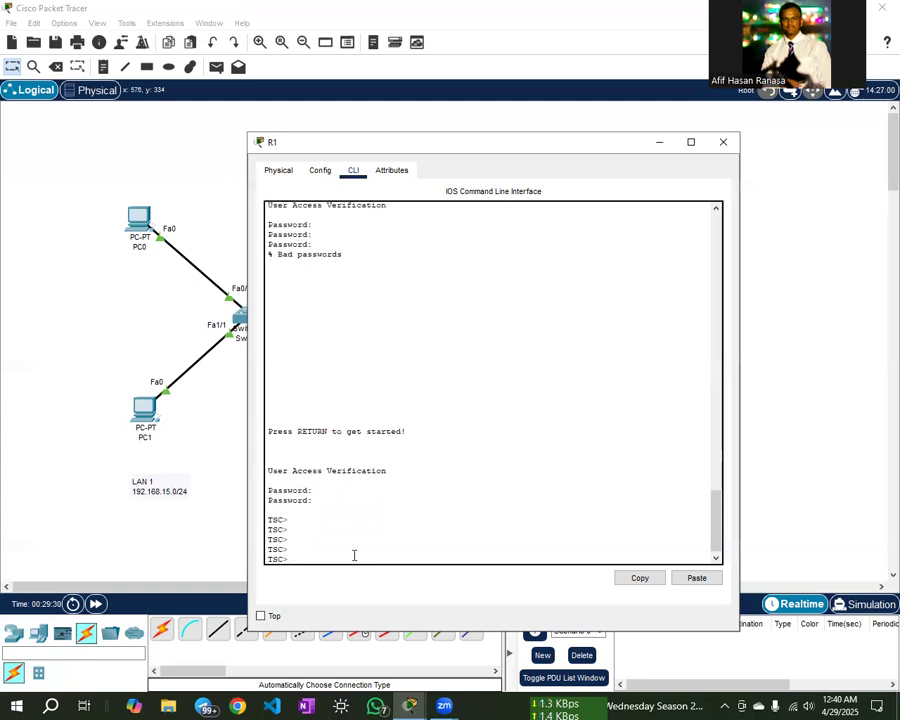
# - Enter privileged mode with enable, then global configuration with config t
pyautogui.write('enable')
pyautogui.press('Return')
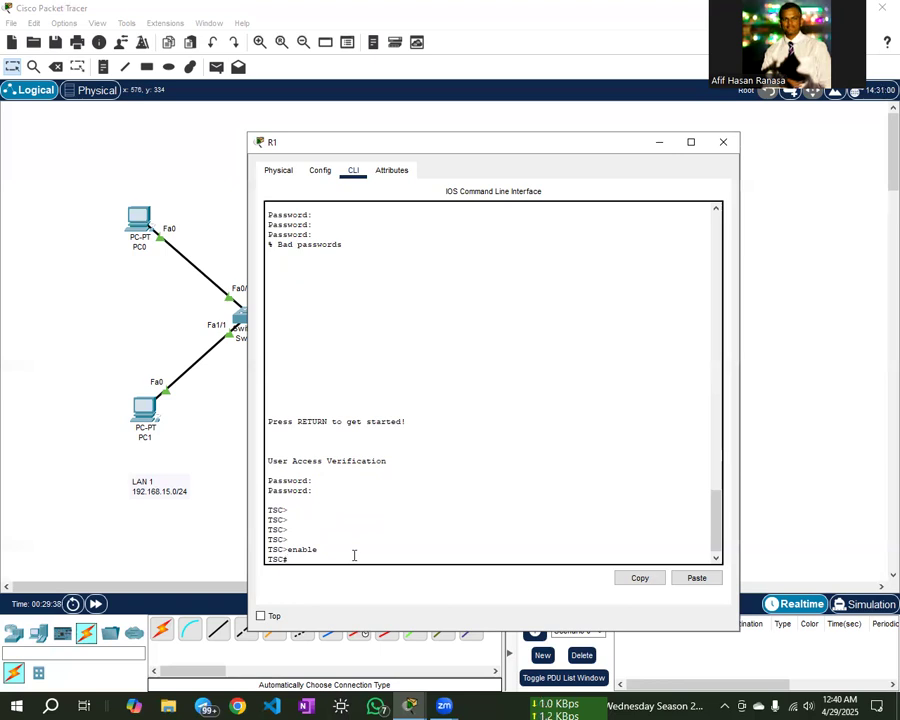
pyautogui.press('Return')
pyautogui.press('Return')
pyautogui.press('Return')
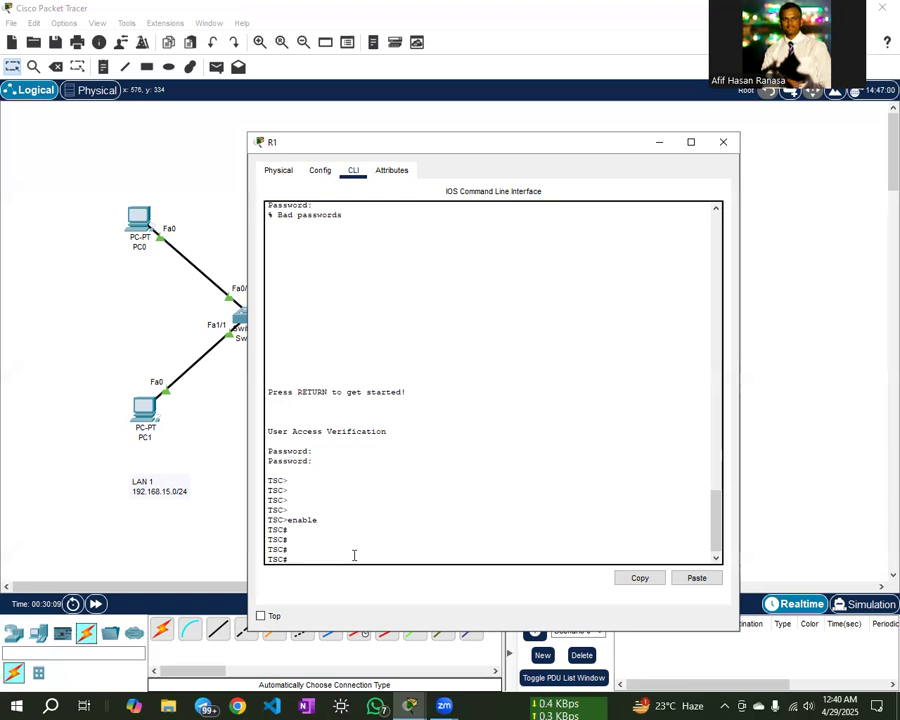
pyautogui.press('Return')
pyautogui.press('Return')
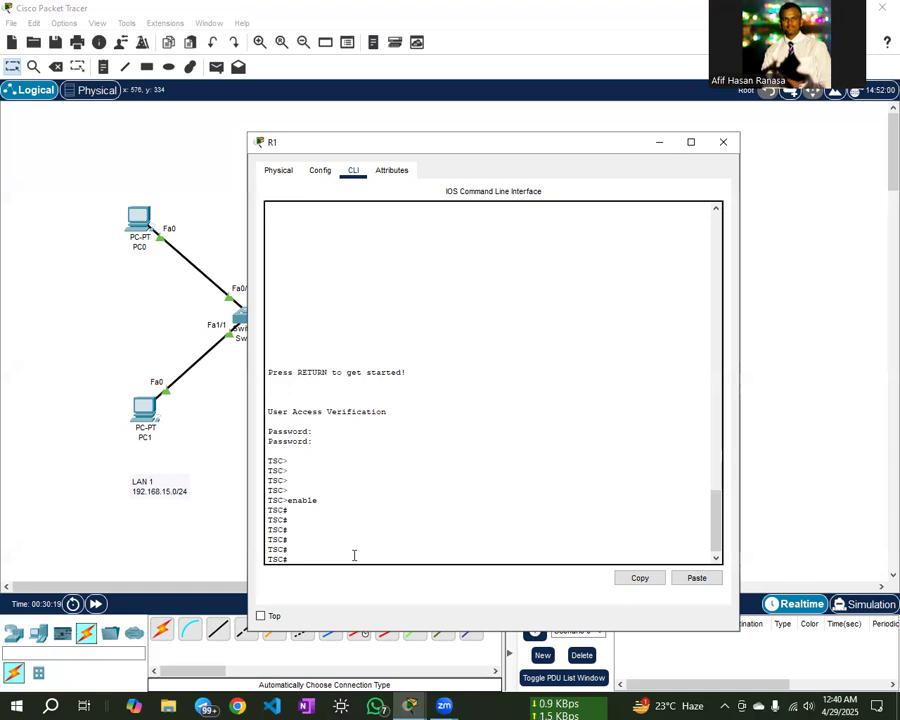
pyautogui.write('config t')
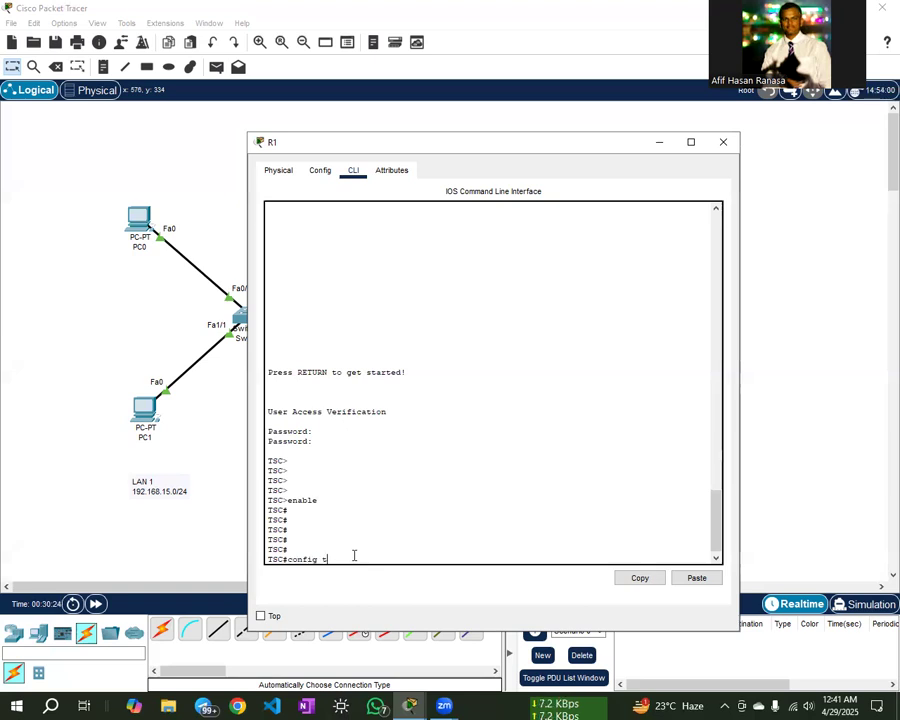
pyautogui.press('Return')
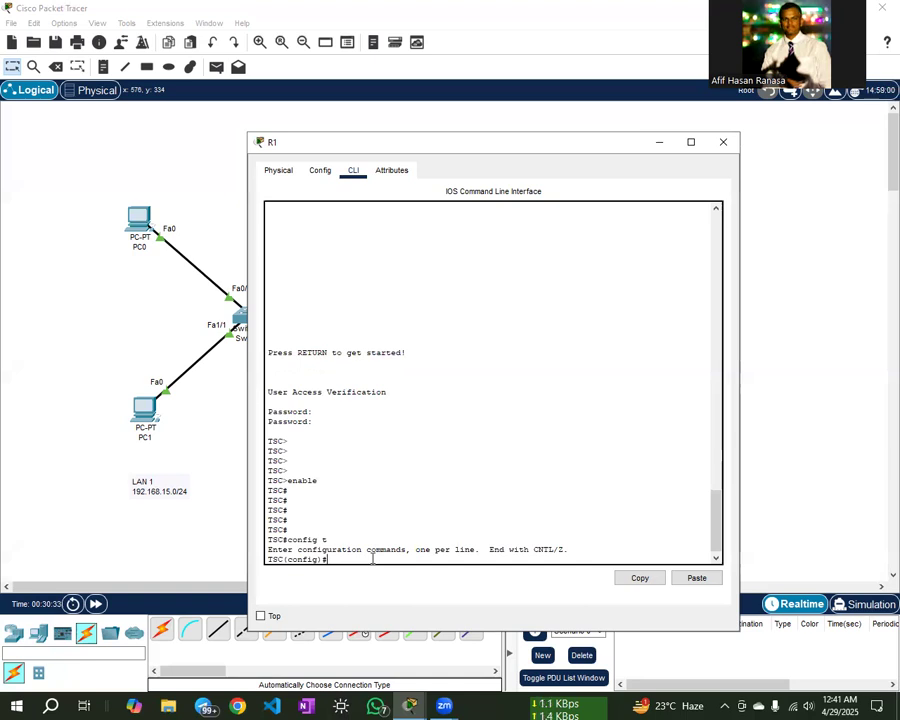
# - Set an enable secret, exit configuration and log out of the console
pyautogui.write('enable secret')
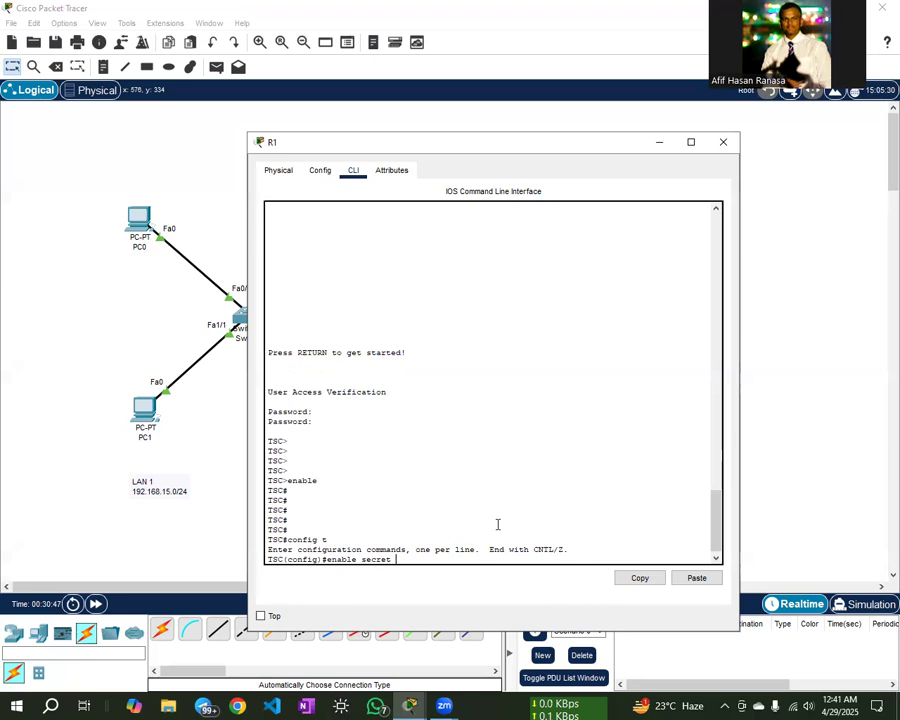
pyautogui.write('5678')
pyautogui.press('Return')
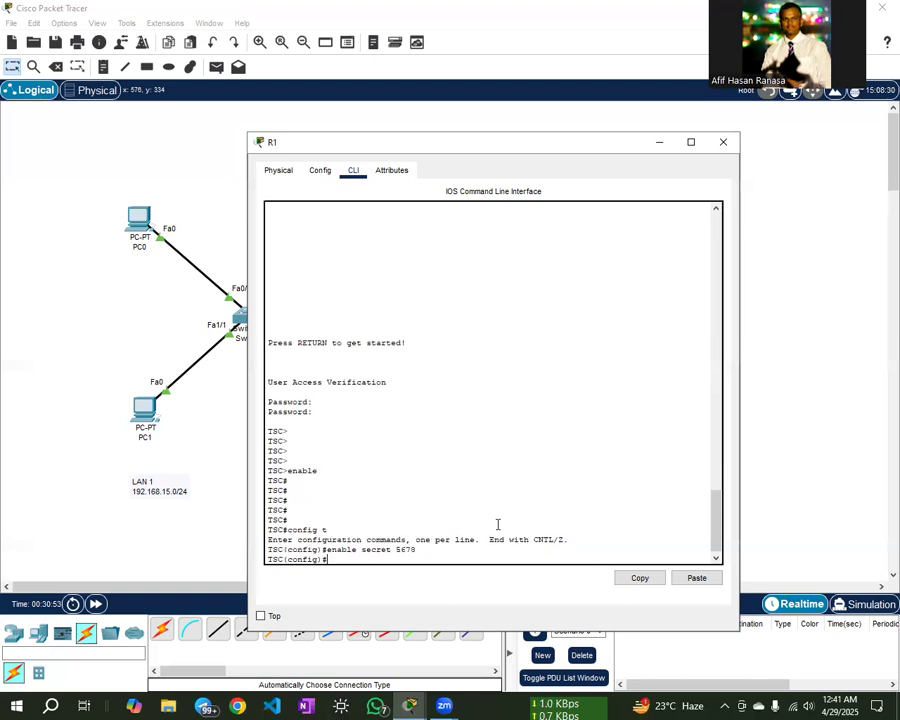
pyautogui.press('Return')
pyautogui.write('exit')
pyautogui.press('Return')
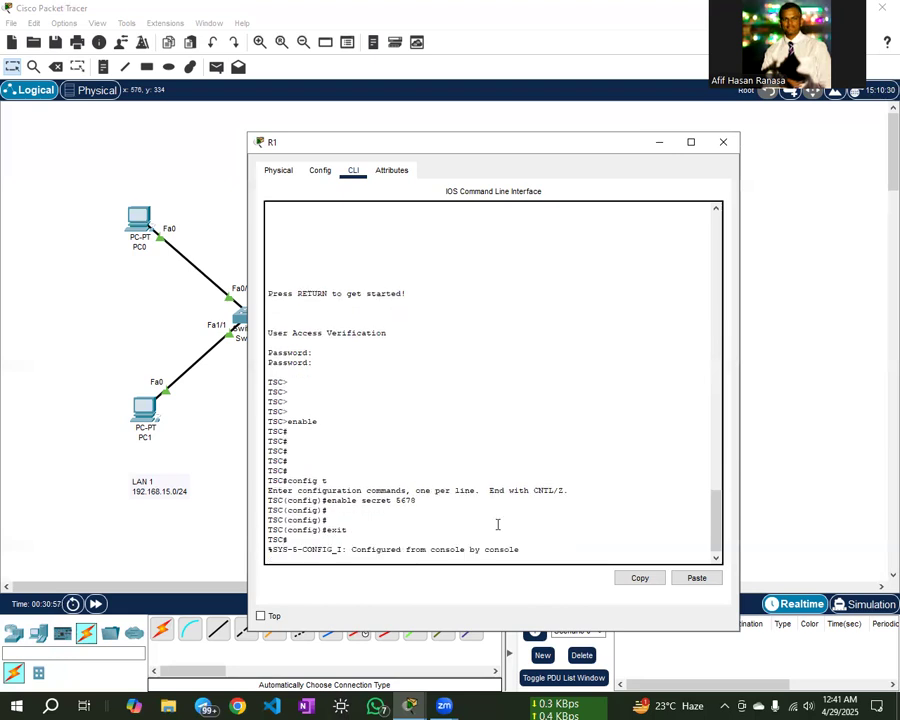
pyautogui.press('Return')
pyautogui.write('exit')
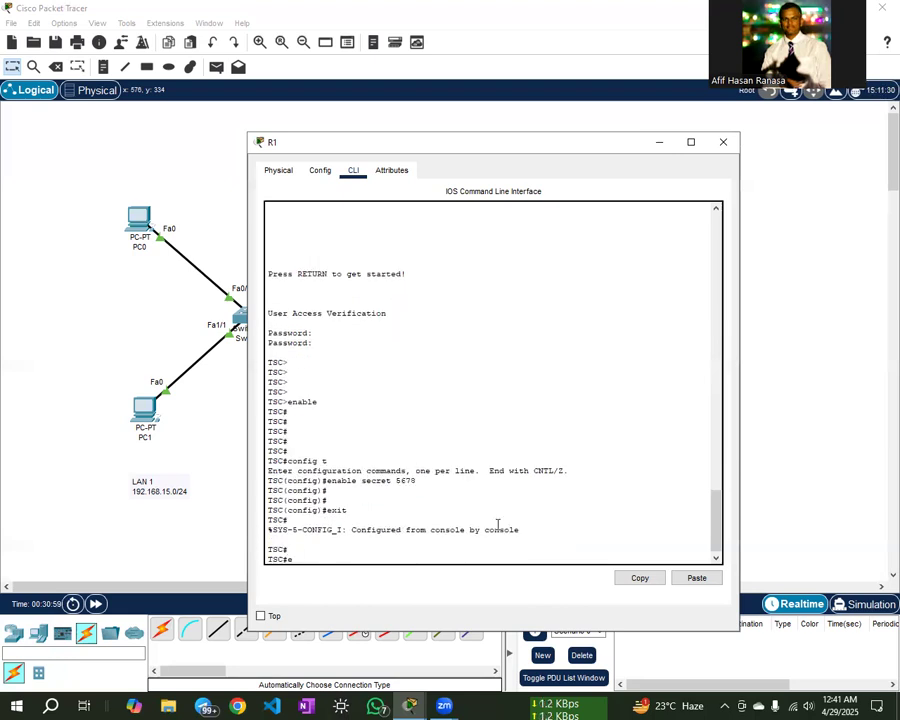
pyautogui.press('Return')
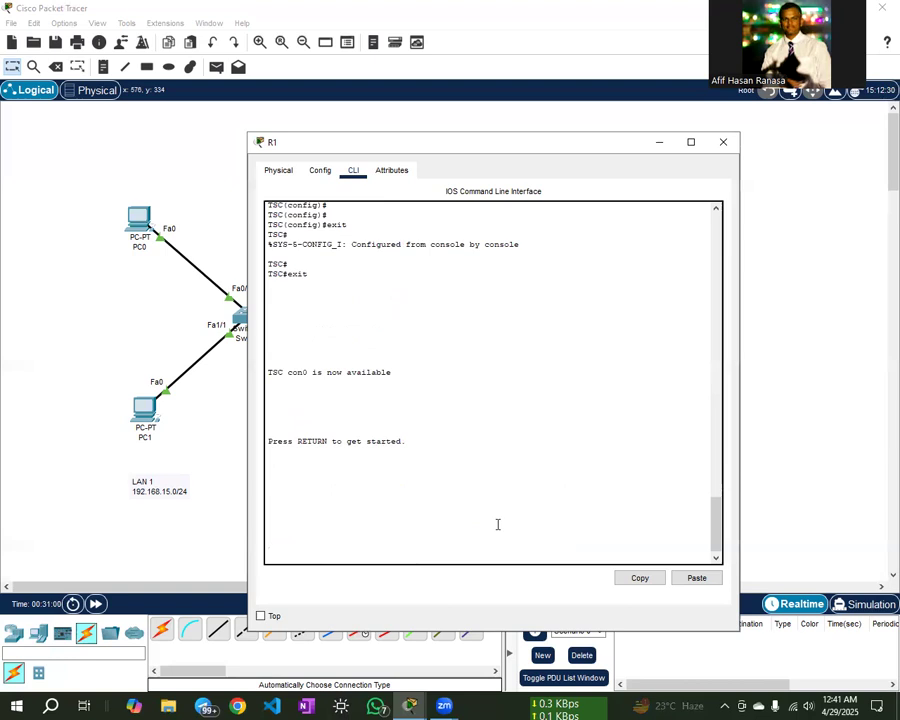
# - Log into the TSC console with the console password
pyautogui.press('Return')
pyautogui.press('Return')
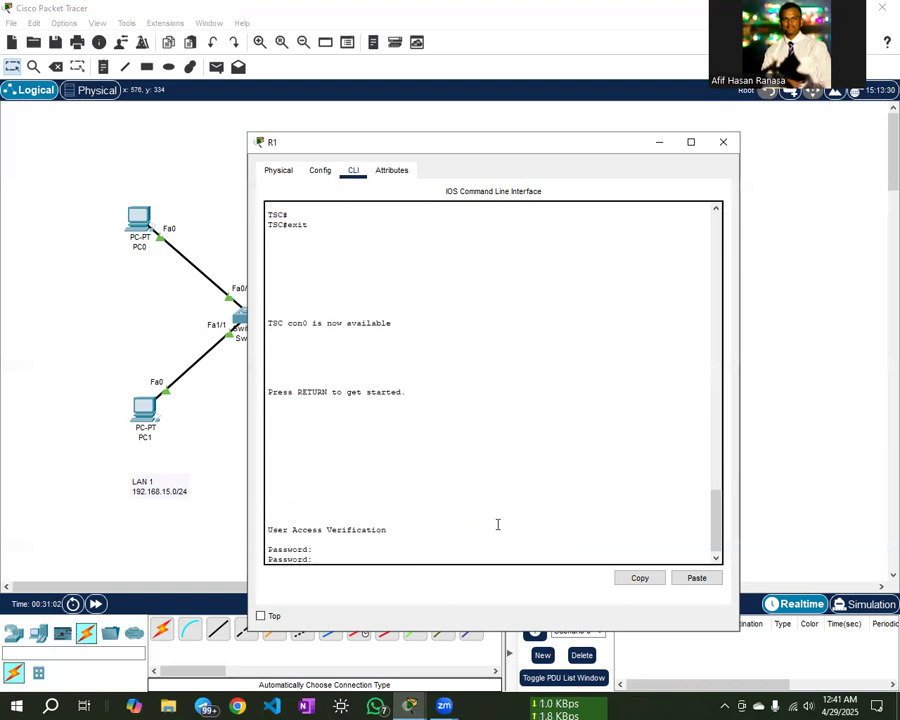
pyautogui.press('Return')
pyautogui.press('Return')
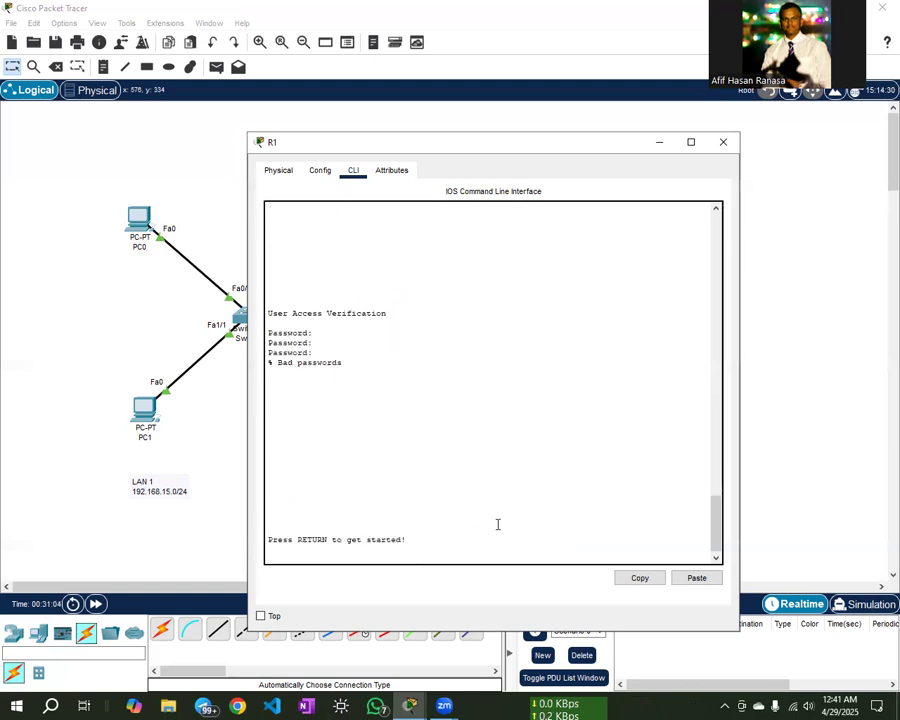
pyautogui.press('Return')
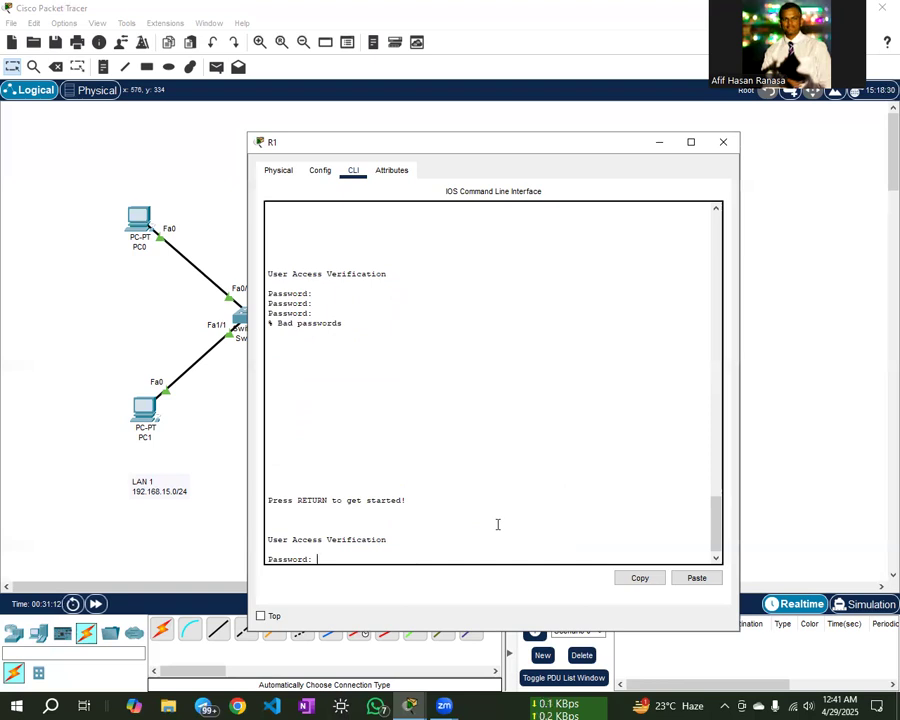
pyautogui.press('Return')
pyautogui.press('Return')
pyautogui.press('Return')
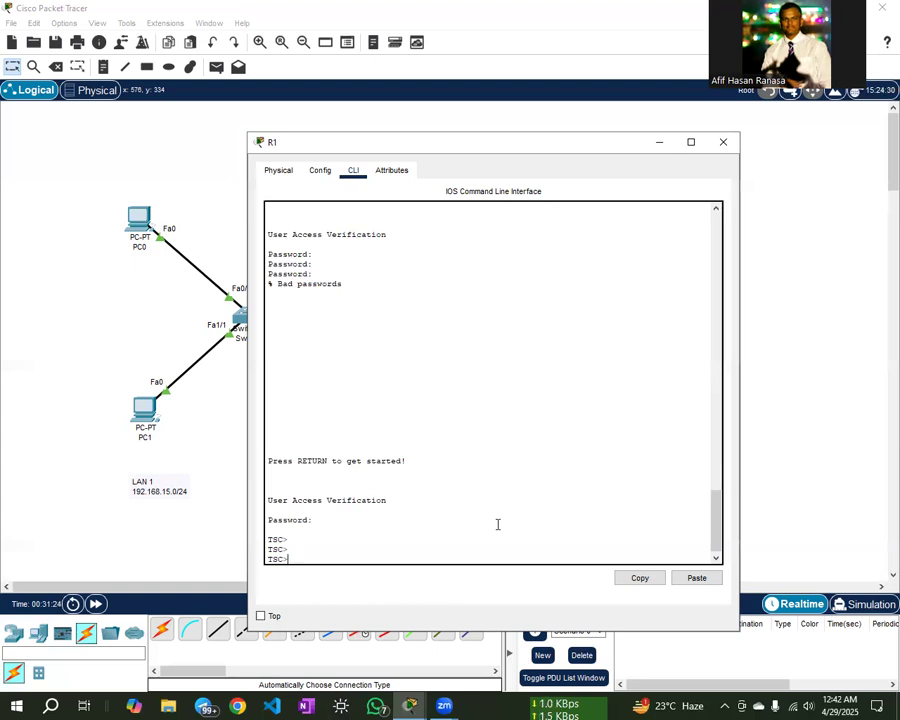
# - Reach TSC# with enable and the enable secret, then log out with exit
pyautogui.write('enable')
pyautogui.press('Return')
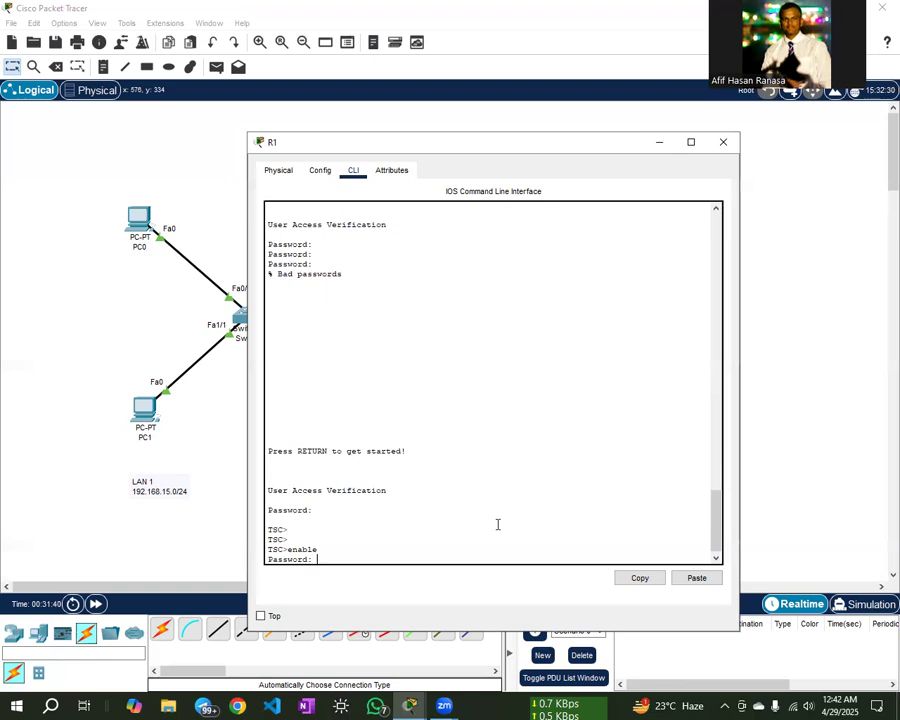
pyautogui.press('Return')
pyautogui.press('Return')
pyautogui.press('Return')
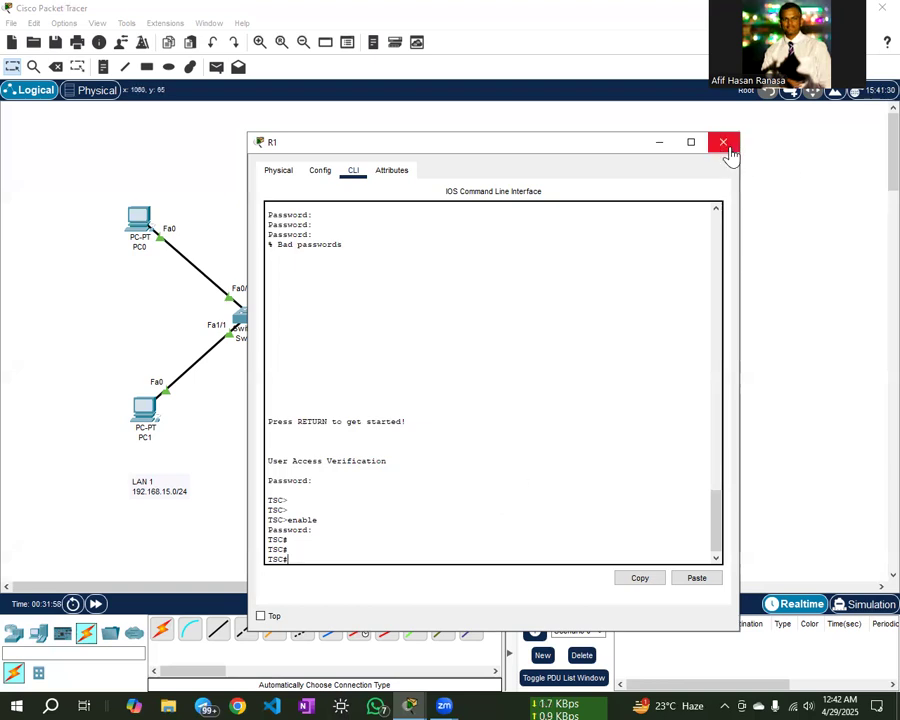
pyautogui.write('exit')
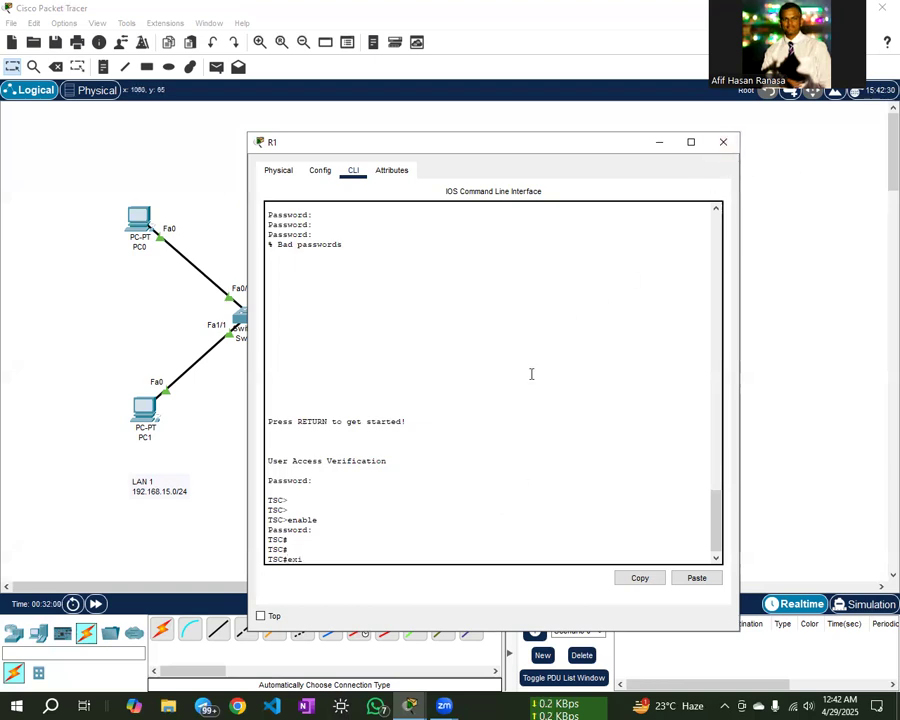
pyautogui.press('Return')
pyautogui.press('Return')
pyautogui.press('Return')
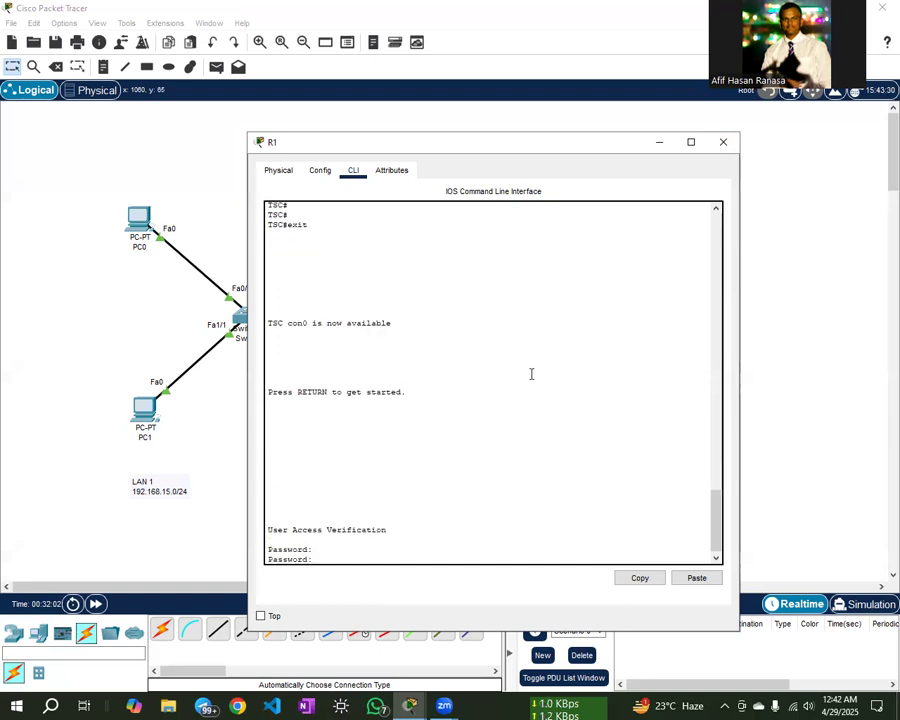
# - Close router R1's device window
pyautogui.click(723, 142)
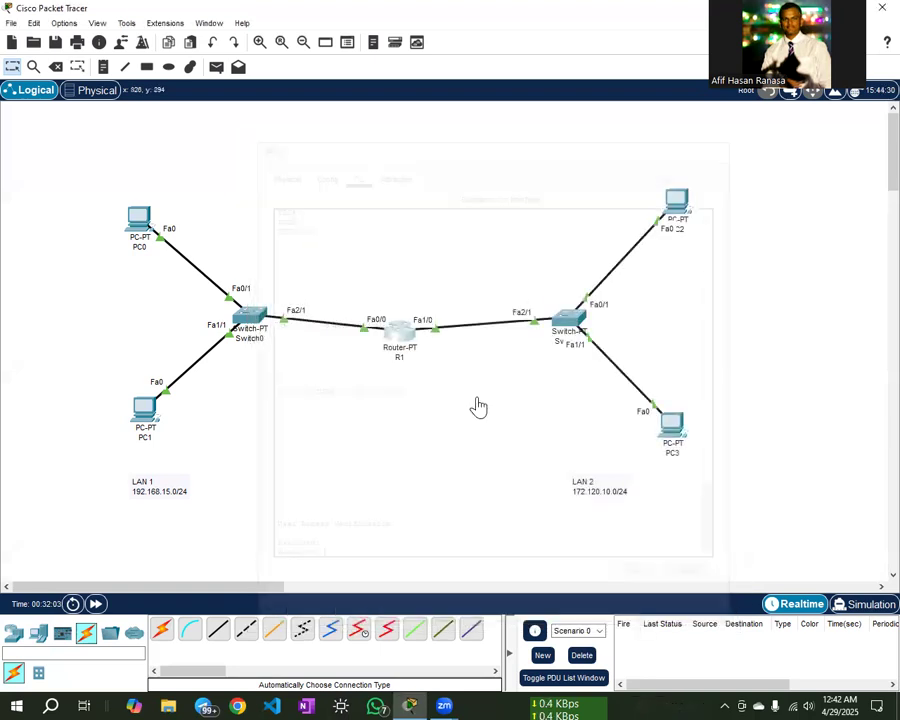
pyautogui.click(400, 332)
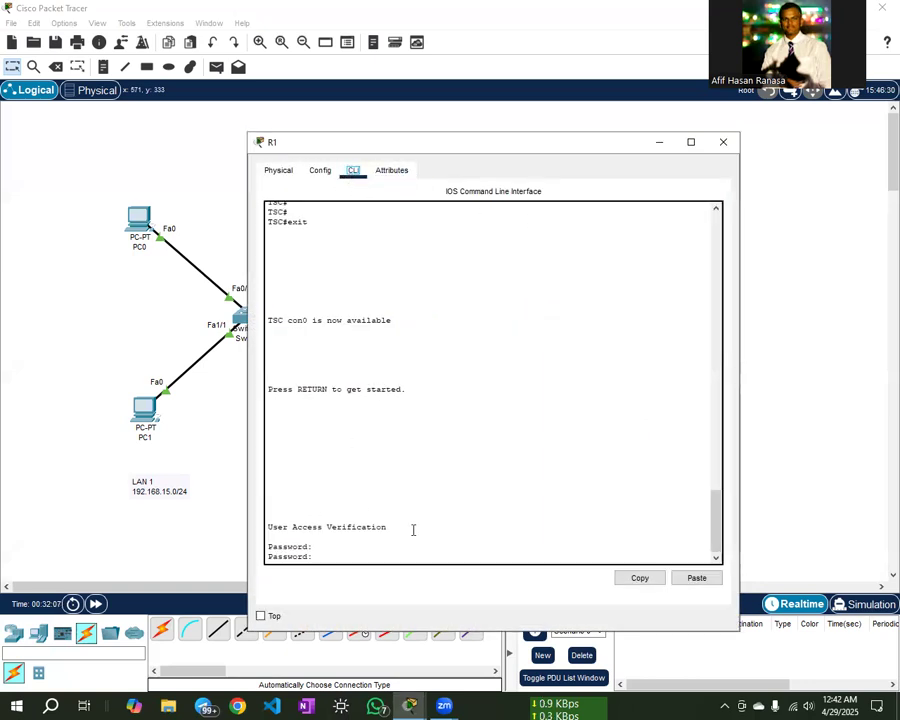
pyautogui.click(724, 144)
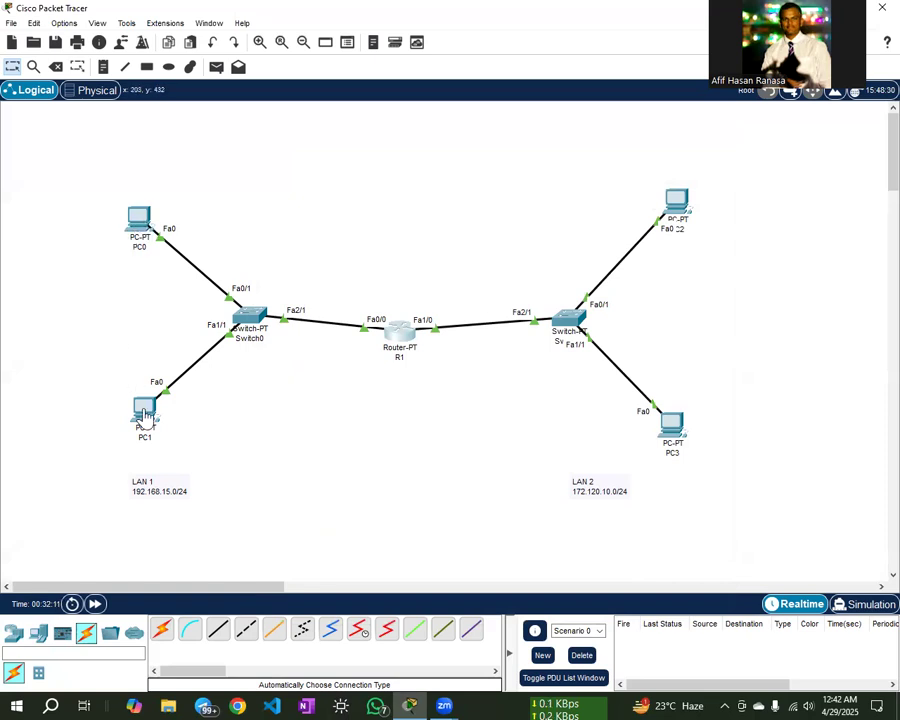
# - Open PC1's Desktop Command Prompt, then close PC1's window to show the topology
pyautogui.moveTo(143, 413)
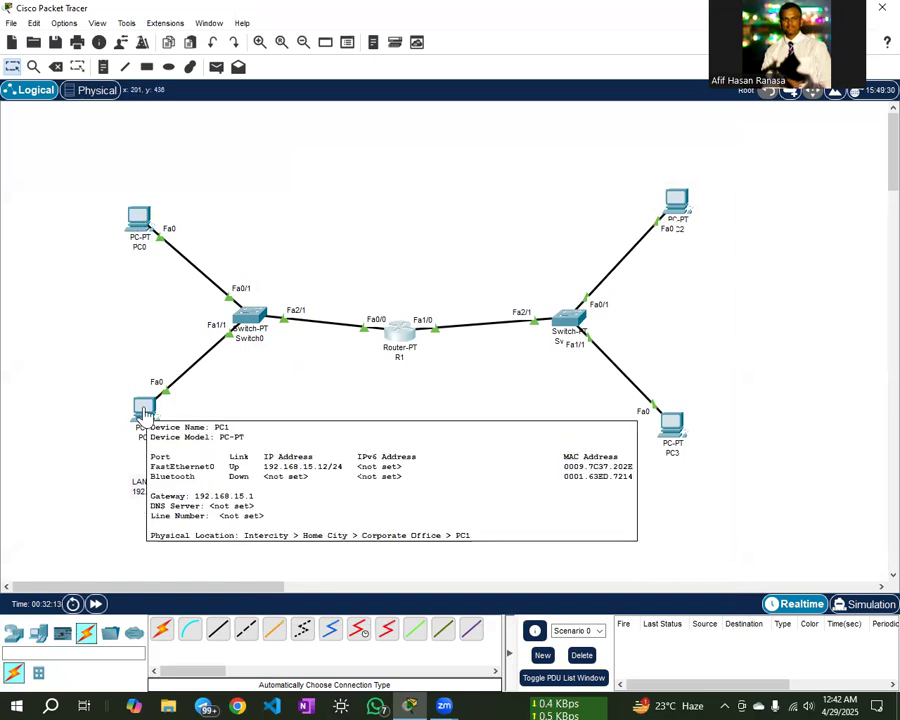
pyautogui.click(144, 408)
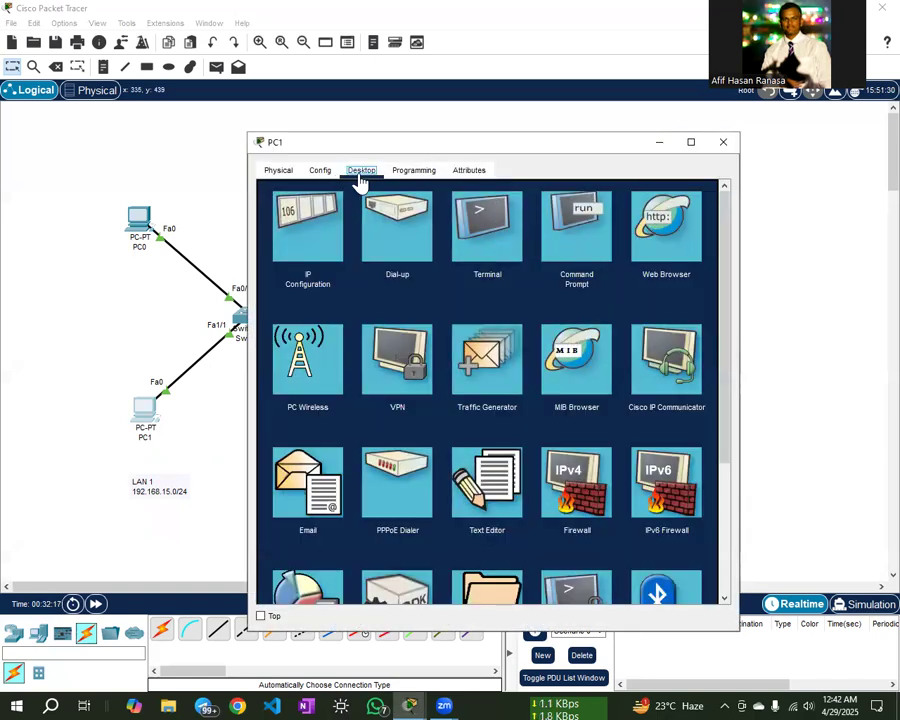
pyautogui.click(588, 250)
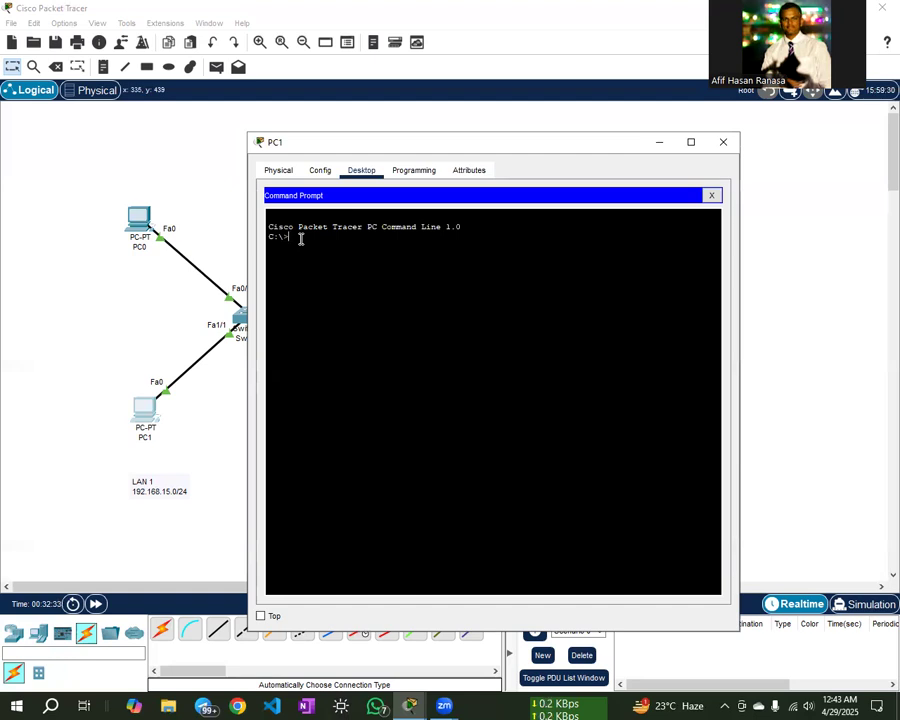
pyautogui.click(722, 143)
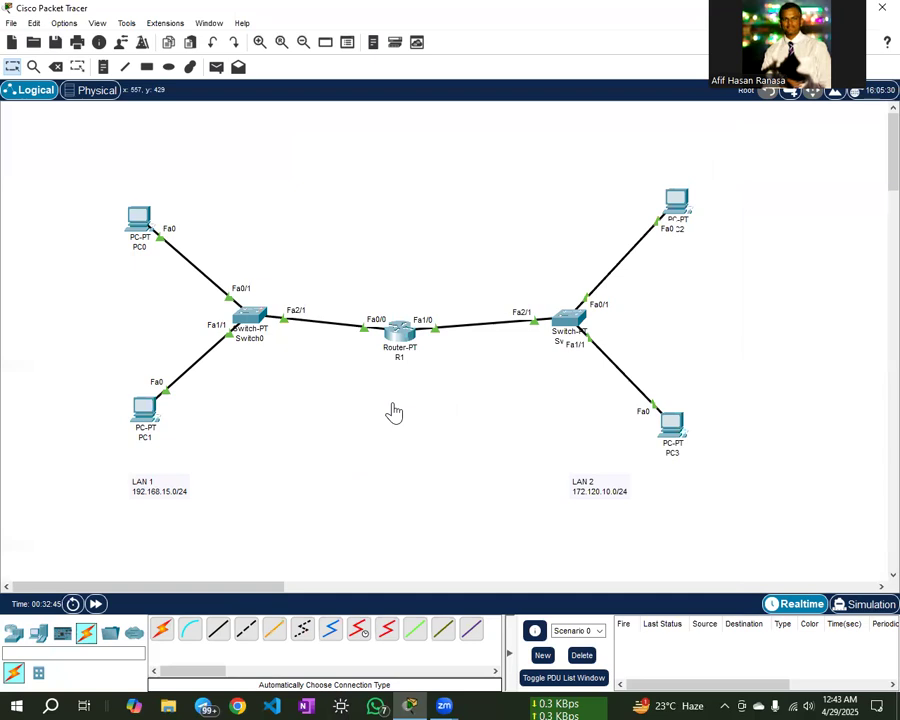
# - Open router R1's CLI and log in with the console password
pyautogui.click(400, 337)
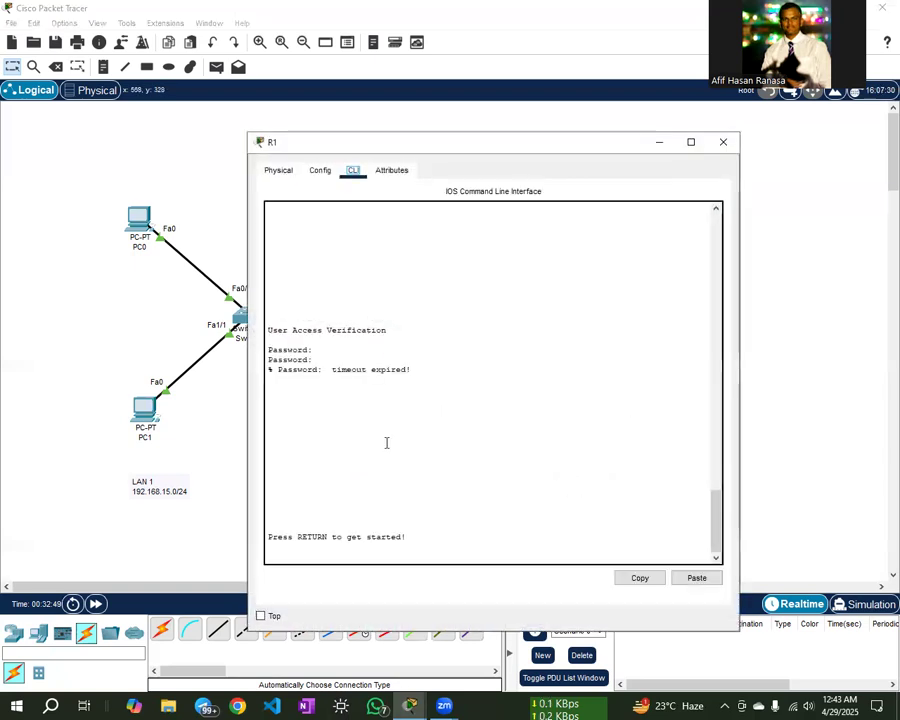
pyautogui.click(388, 550)
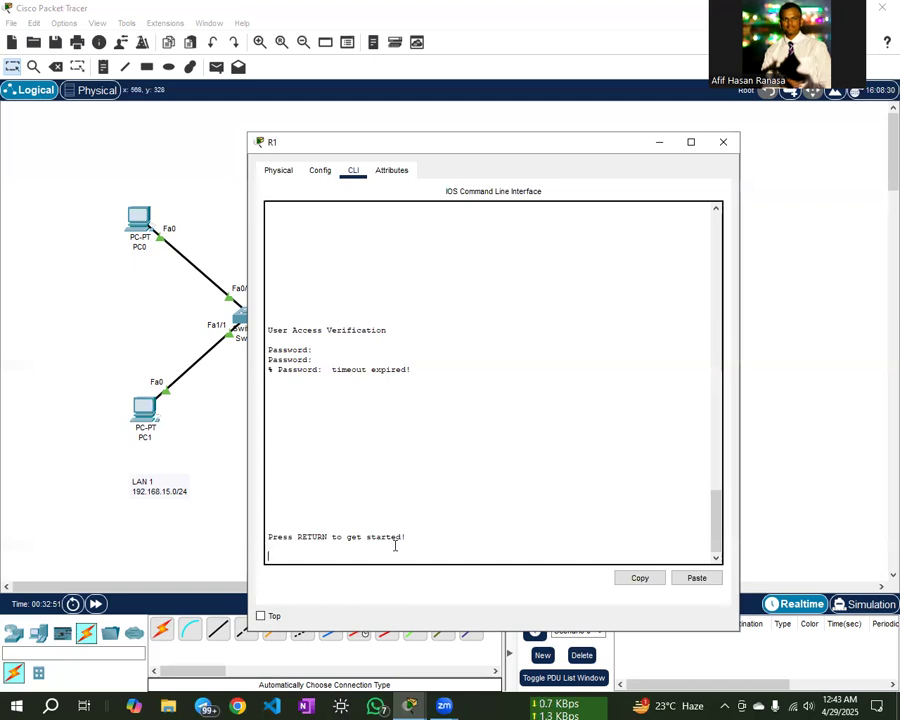
pyautogui.press('Return')
pyautogui.press('Return')
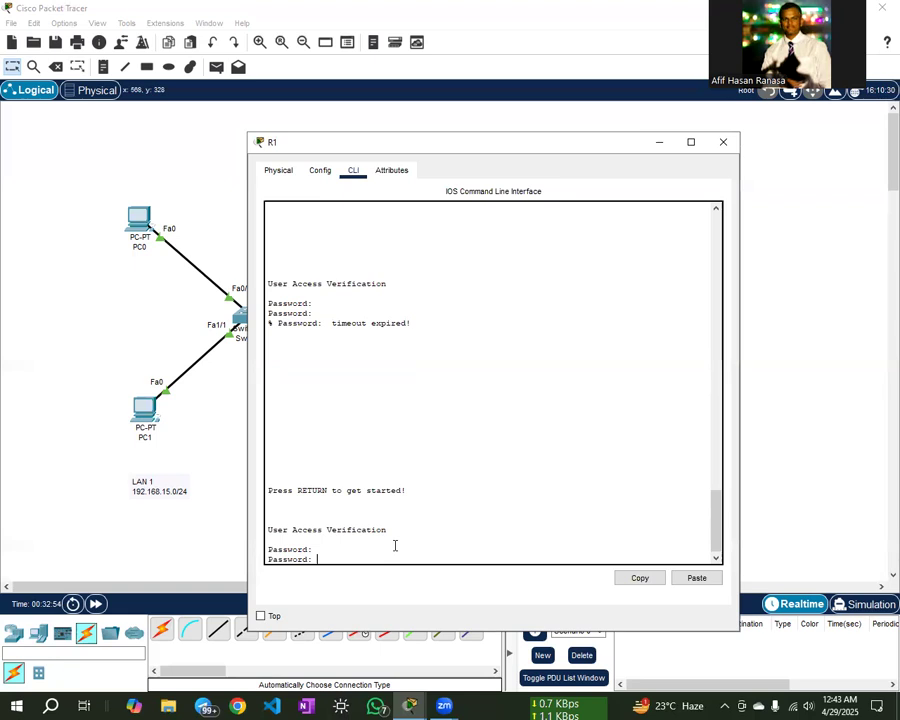
pyautogui.press('Return')
# - Run enable and enter the enable secret to reach the TSC# prompt, then start typing configure terminal
pyautogui.write('enable')
pyautogui.press('Return')
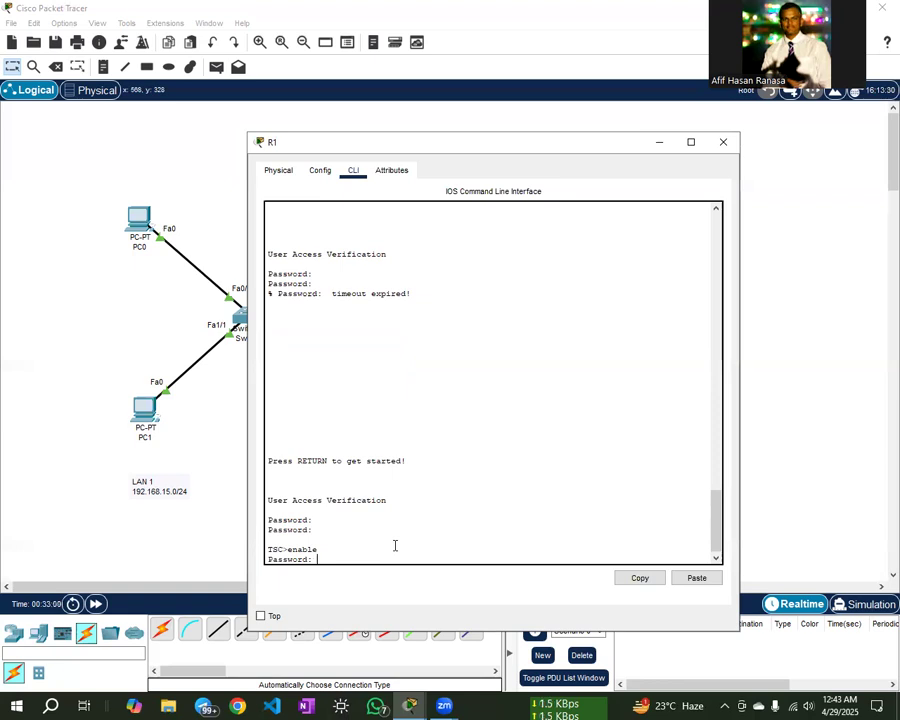
pyautogui.press('Return')
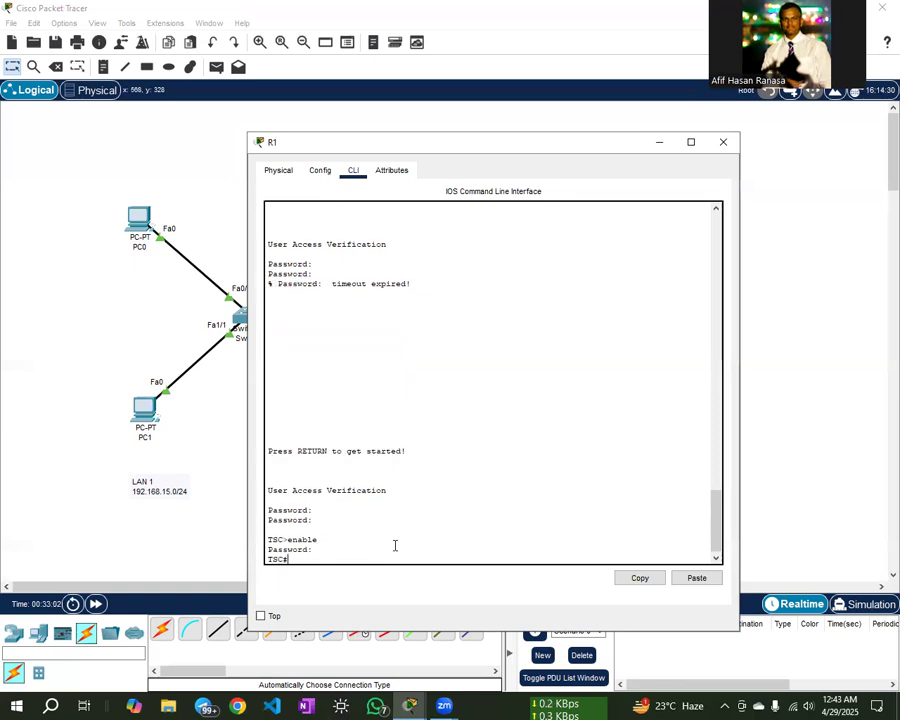
pyautogui.press('Return')
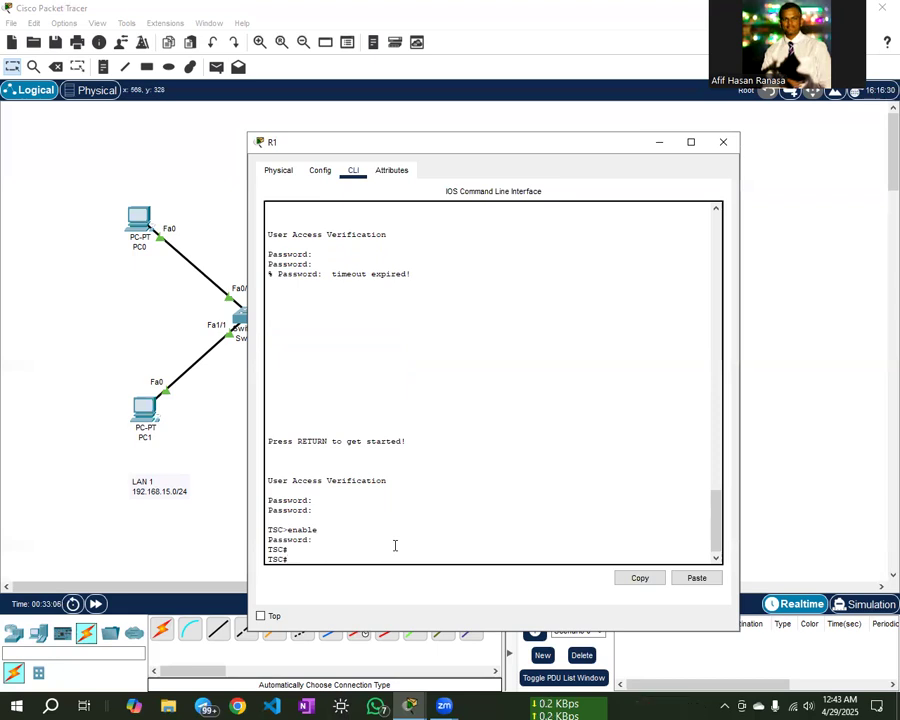
pyautogui.write('onfigure termina')
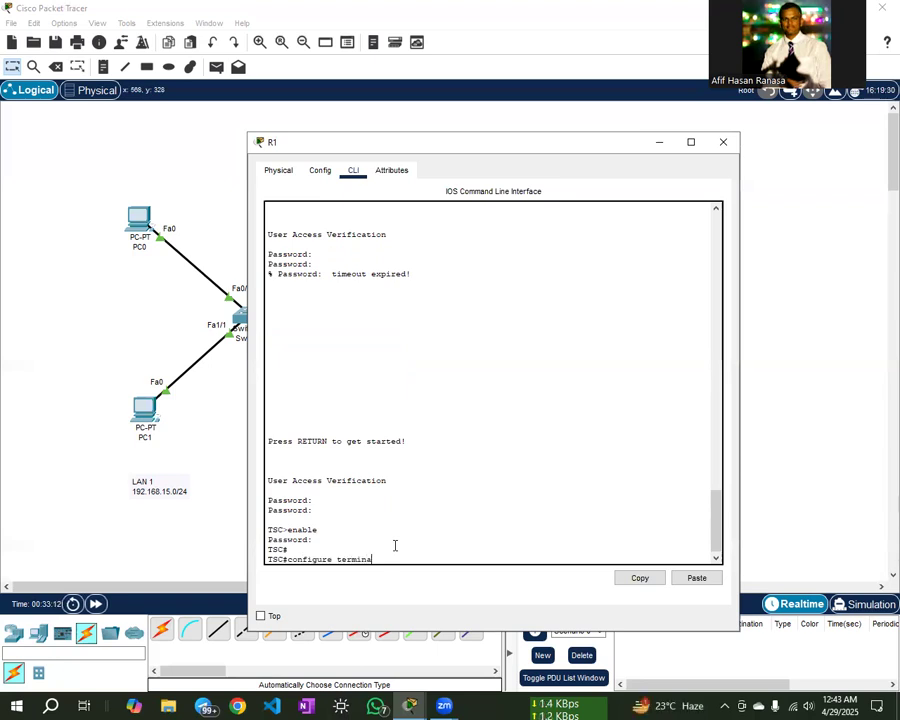
pyautogui.write('l')
# - Enter global configuration on TSC and open line vty 0 4 configuration
pyautogui.press('Return')
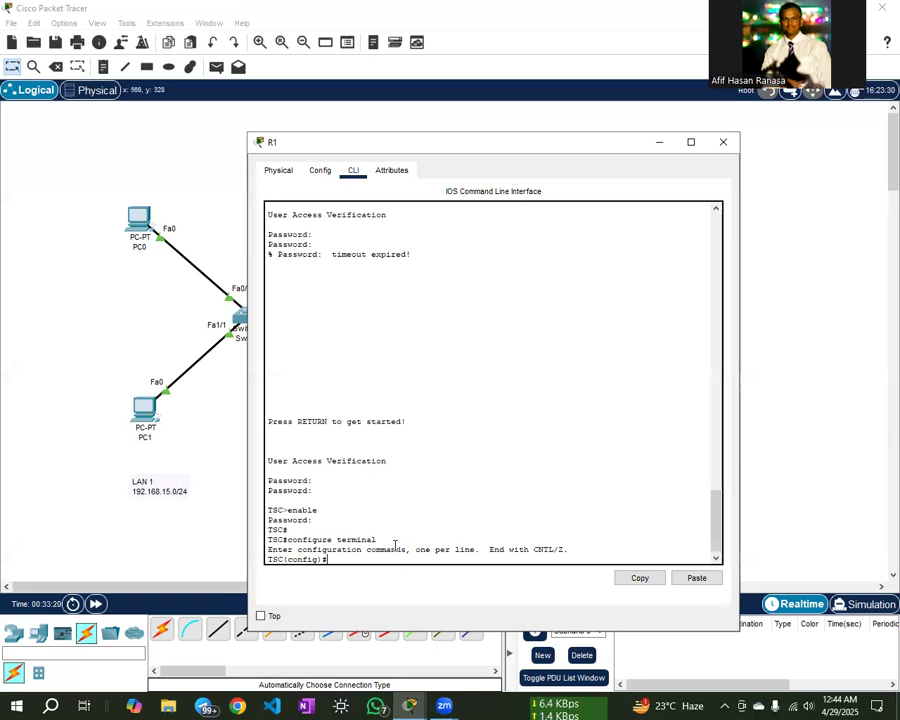
pyautogui.write('line vty ')
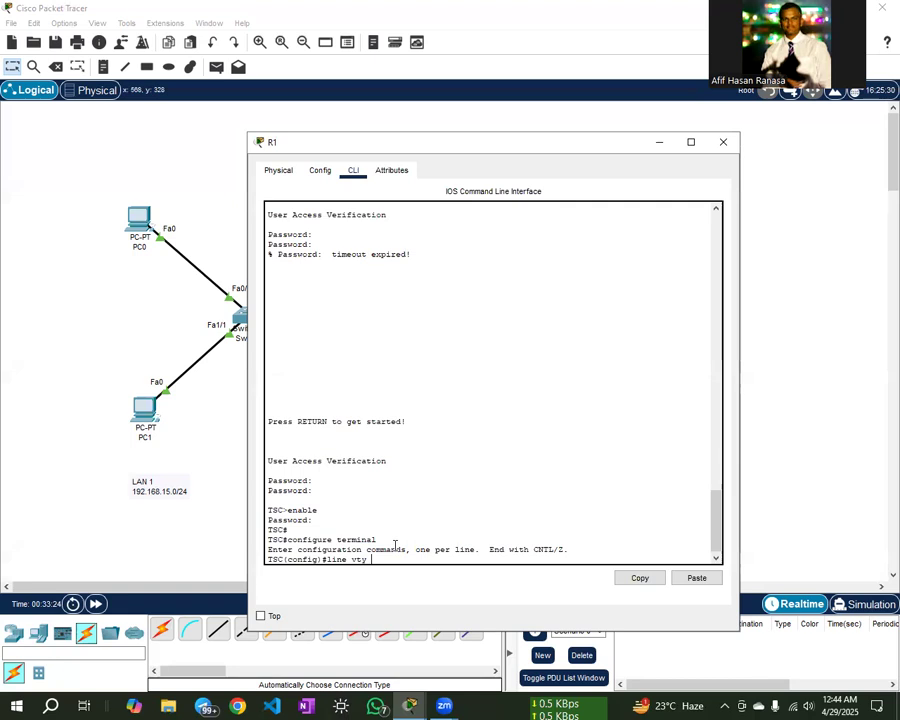
pyautogui.write('0 4')
pyautogui.press('Return')
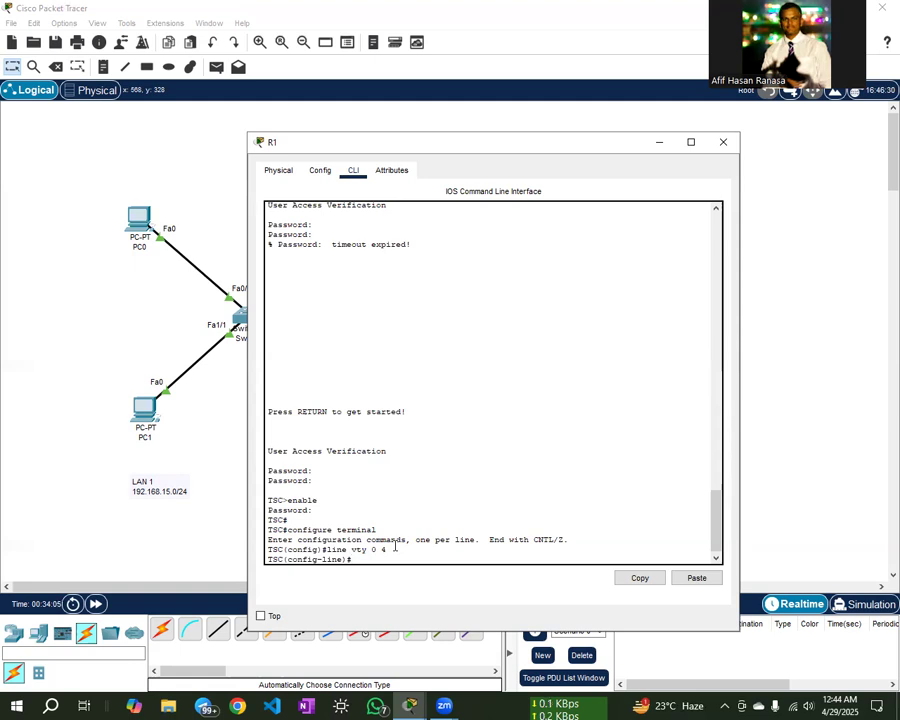
# - Set a password on VTY lines 0 4
pyautogui.write('password')
pyautogui.moveTo(335, 549); pyautogui.dragTo(391, 549)
pyautogui.click(396, 550)
pyautogui.moveTo(327, 549); pyautogui.dragTo(374, 552)
pyautogui.click(363, 551)
pyautogui.moveTo(328, 551); pyautogui.dragTo(391, 556)
pyautogui.click(391, 556)
pyautogui.write('remote')
pyautogui.press('Return')
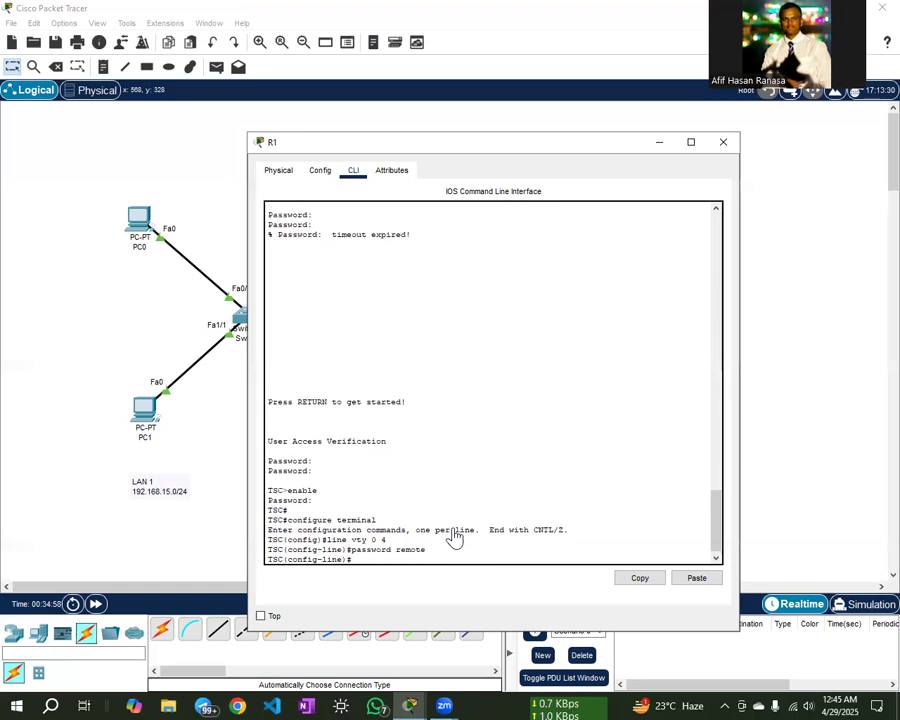
# - Require login, allow only Telnet with transport input telnet, and exit to TSC(config)#
pyautogui.write('login')
pyautogui.press('Return')
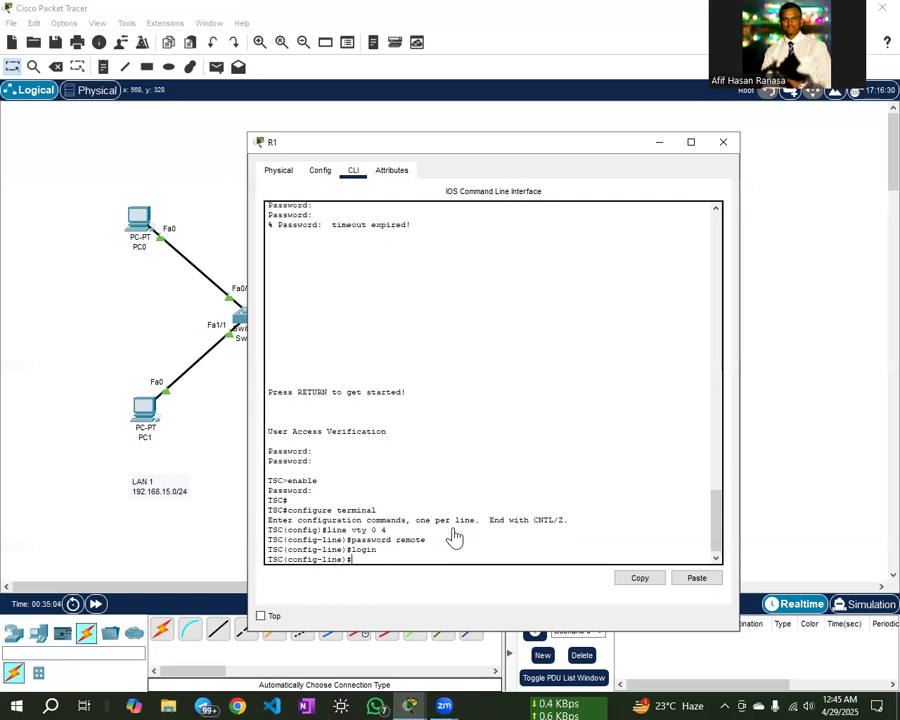
pyautogui.write('transport input telnet')
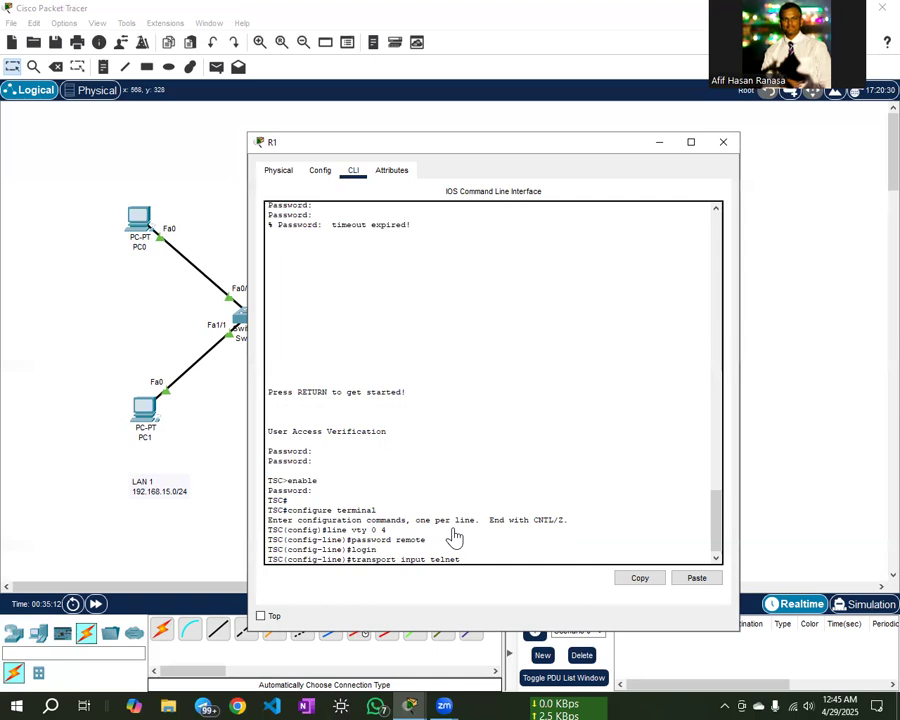
pyautogui.press('Return')
pyautogui.write('exit')
pyautogui.press('Return')
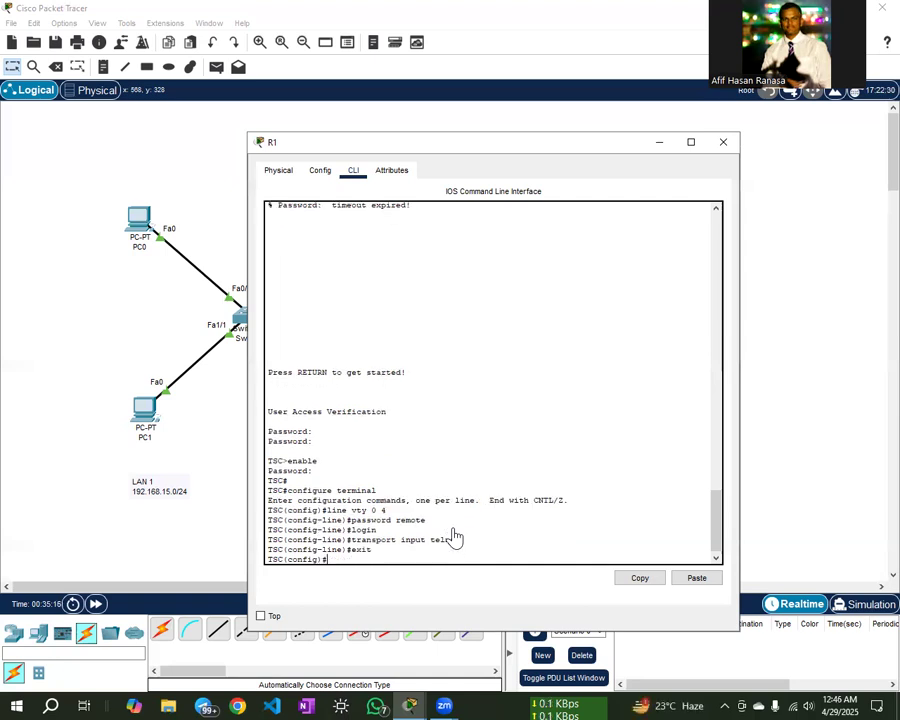
# - Exit to TSC# and display the running configuration with show run
pyautogui.press('Return')
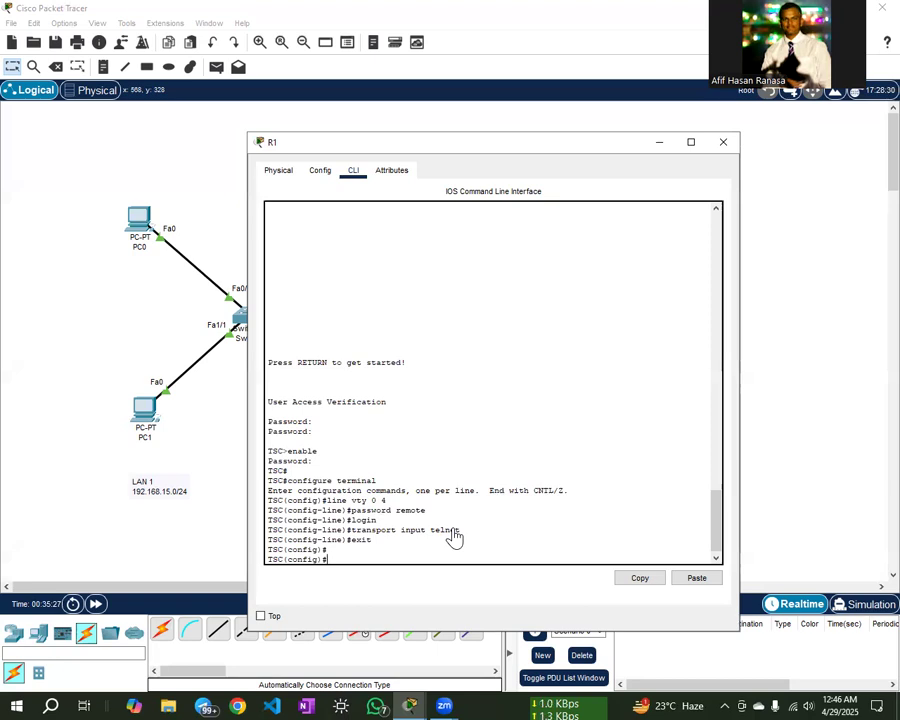
pyautogui.write('xit')
pyautogui.press('Return')
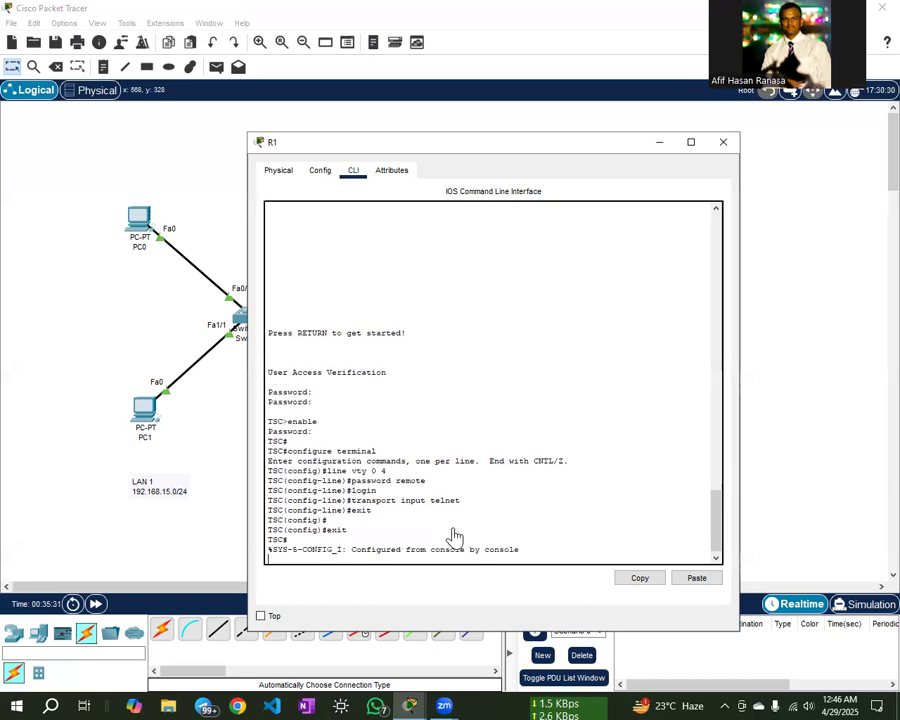
pyautogui.press('Return')
pyautogui.press('Return')
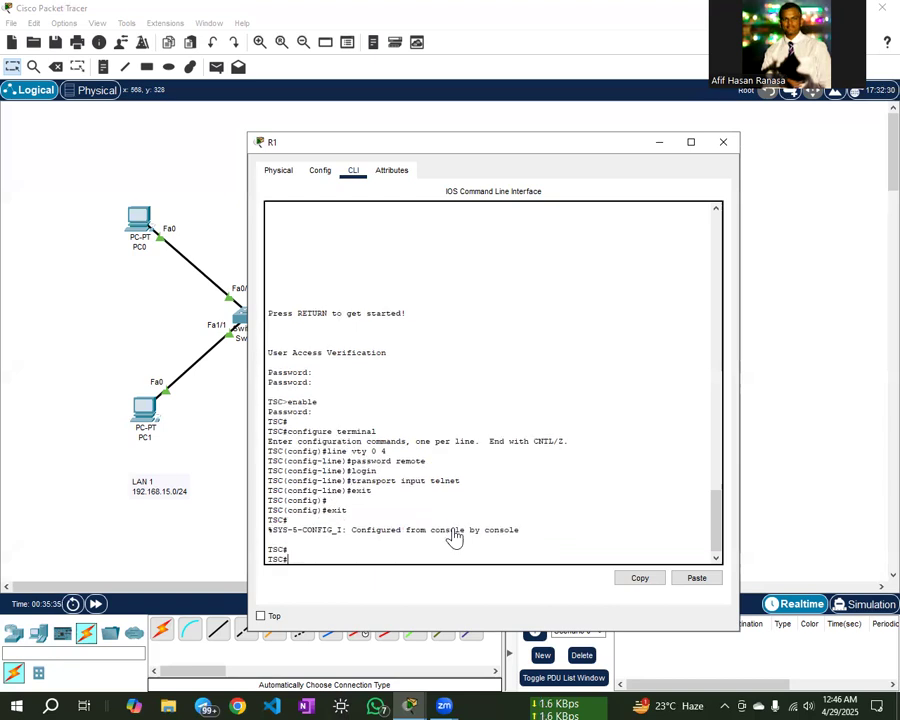
pyautogui.write('show run')
pyautogui.press('Return')
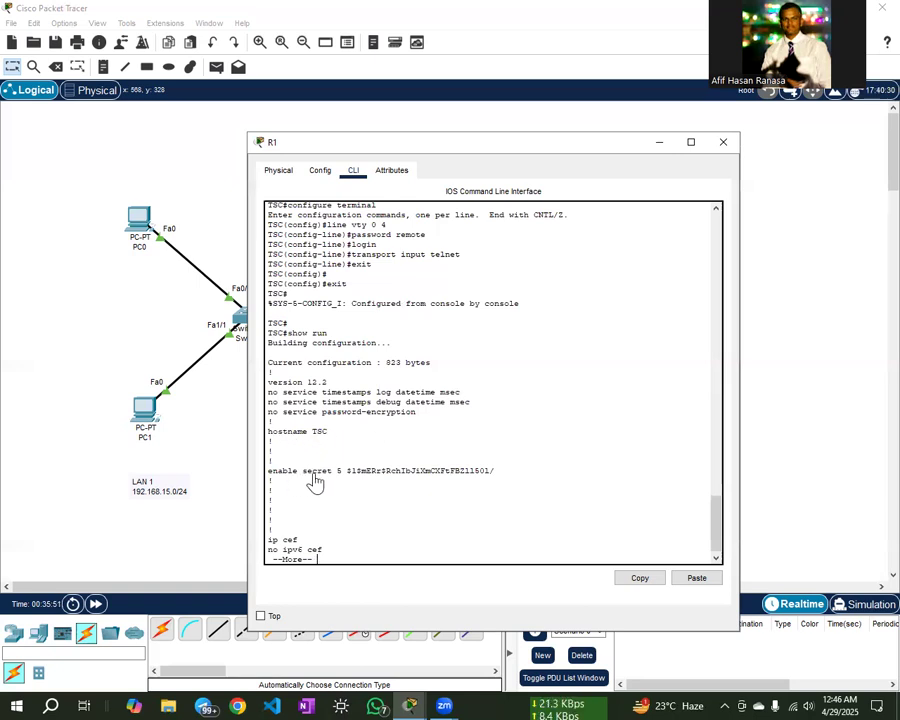
# - Highlight the encrypted enable secret 5 hash in the show run output
pyautogui.moveTo(338, 480); pyautogui.dragTo(506, 482)
pyautogui.click(506, 482)
pyautogui.moveTo(343, 471); pyautogui.dragTo(498, 478)
pyautogui.click(500, 480)
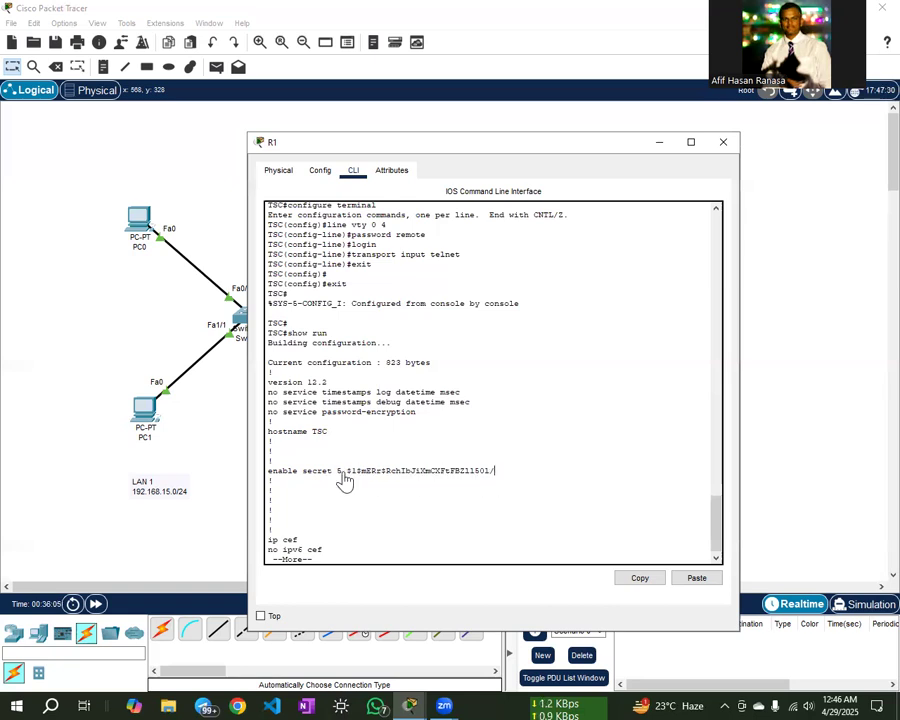
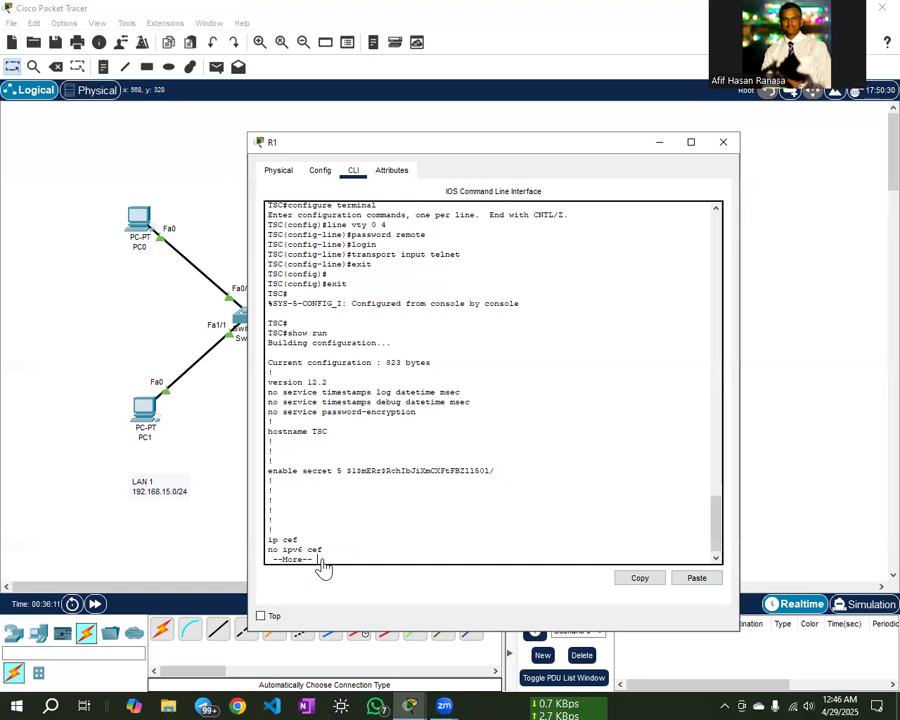
# - Page to the end of the show run output and scroll to the line con and vty sections
pyautogui.press('Return')
pyautogui.press('Return')
pyautogui.press('Return')
pyautogui.press('Return')
pyautogui.press('Return')
pyautogui.press('Return')
pyautogui.press('Return')
pyautogui.press('Return')
pyautogui.press('Return')
pyautogui.press('Return')
pyautogui.press('Return')
pyautogui.press('Return')
pyautogui.press('Return')
pyautogui.press('Return')
pyautogui.press('Return')
pyautogui.press('Return')
pyautogui.press('Return')
pyautogui.press('Return')
pyautogui.press('Return')
pyautogui.press('Return')
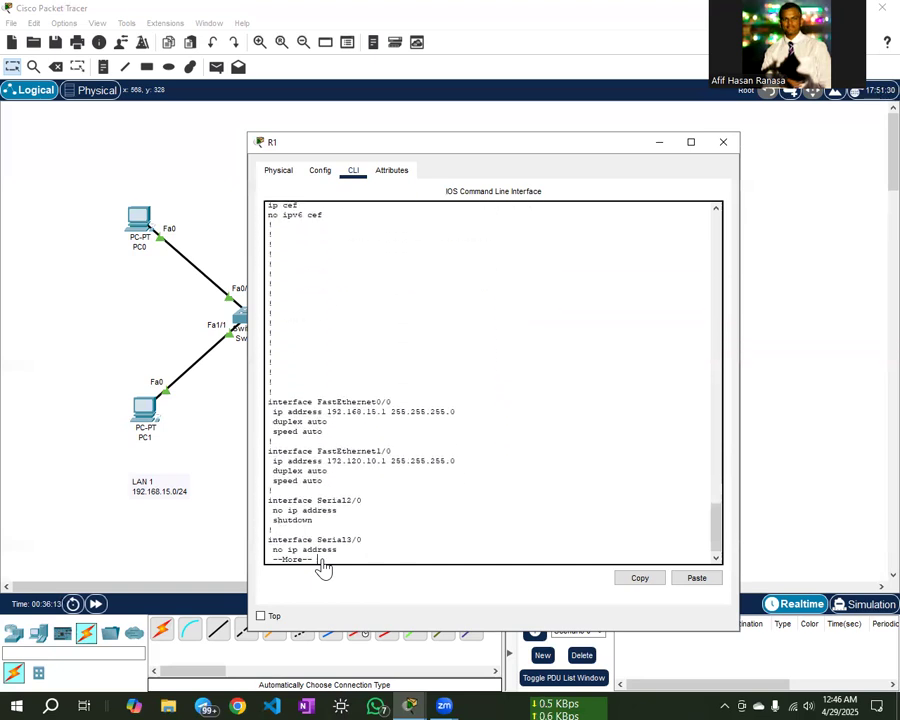
pyautogui.press('Return')
pyautogui.press('Return')
pyautogui.press('Return')
pyautogui.press('Return')
pyautogui.press('Return')
pyautogui.press('Return')
pyautogui.press('Return')
pyautogui.press('Return')
pyautogui.press('Return')
pyautogui.press('Return')
pyautogui.press('Return')
pyautogui.press('Return')
pyautogui.press('Return')
pyautogui.press('Return')
pyautogui.press('Return')
pyautogui.press('Return')
pyautogui.press('Return')
pyautogui.press('Return')
pyautogui.press('Return')
pyautogui.press('Return')
pyautogui.press('Return')
pyautogui.press('Return')
pyautogui.press('Return')
pyautogui.press('Return')
pyautogui.press('Return')
pyautogui.press('Return')
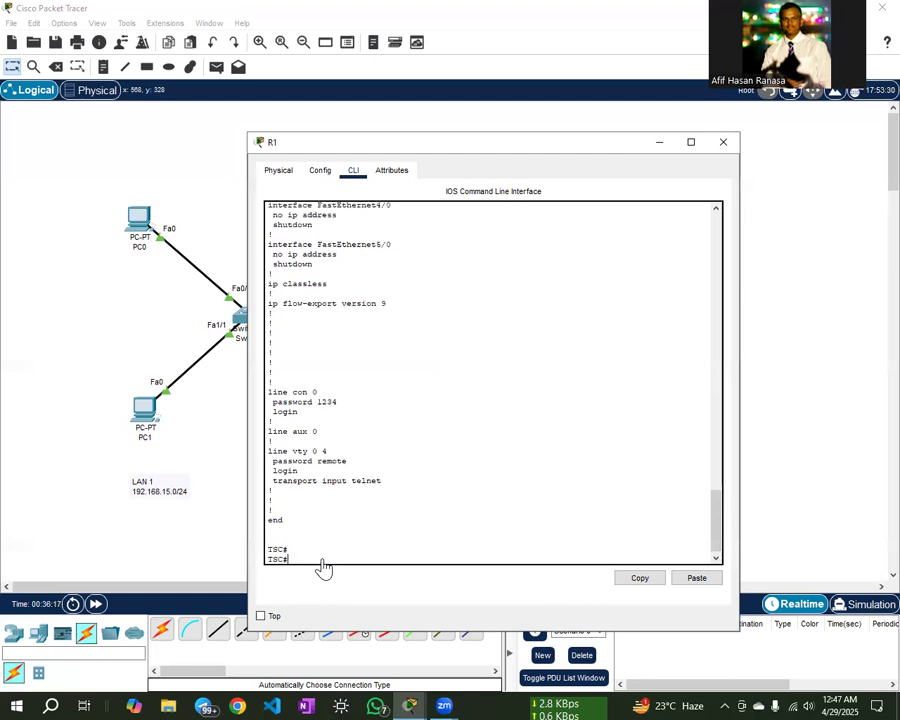
pyautogui.scroll(10, 369, 394)
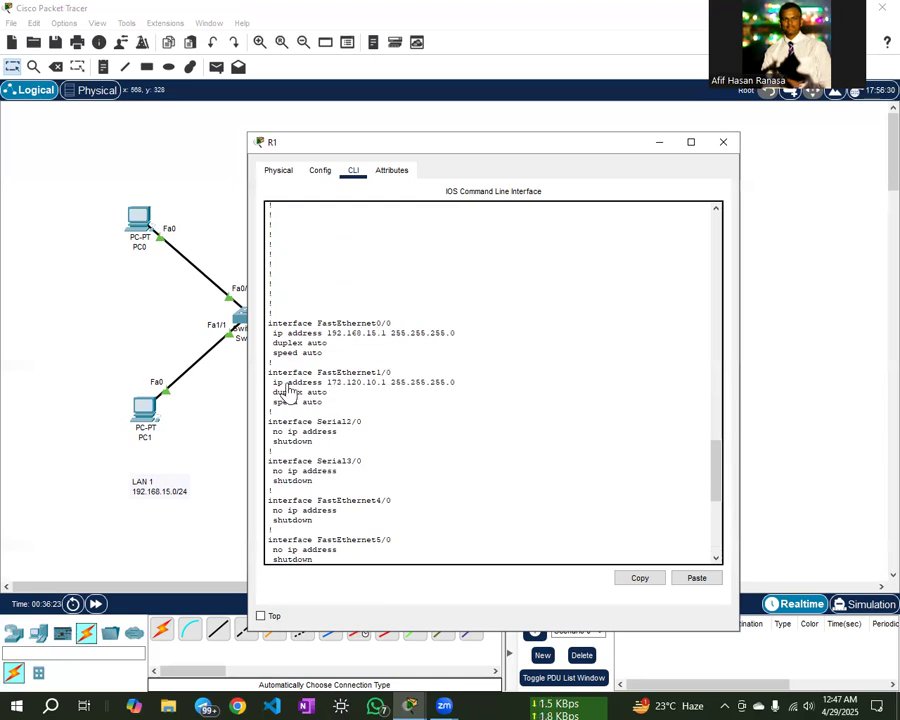
pyautogui.scroll(-3, 372, 392)
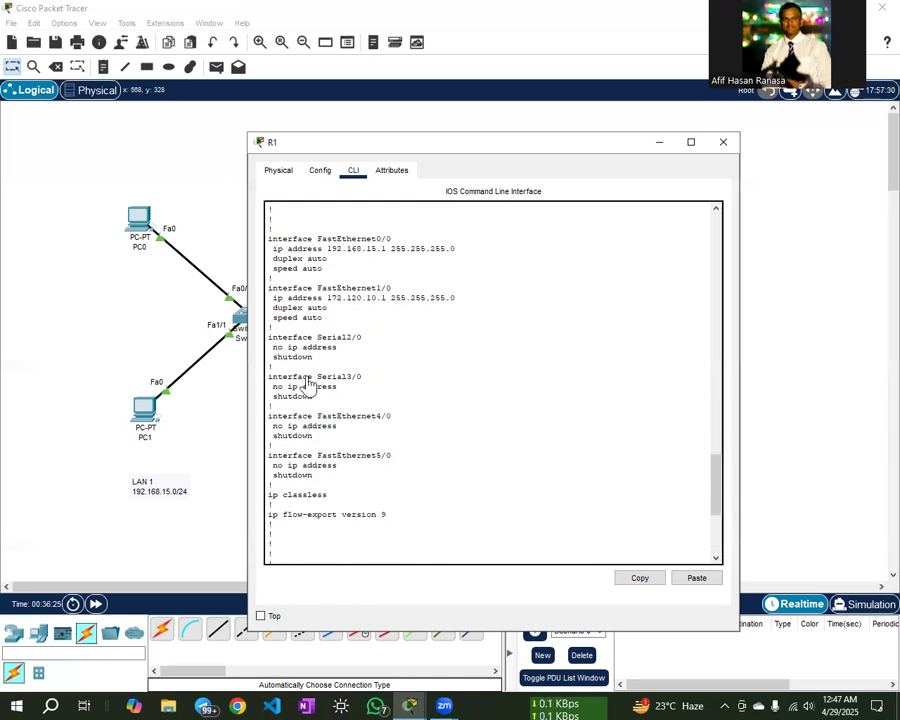
pyautogui.scroll(-2, 390, 378)
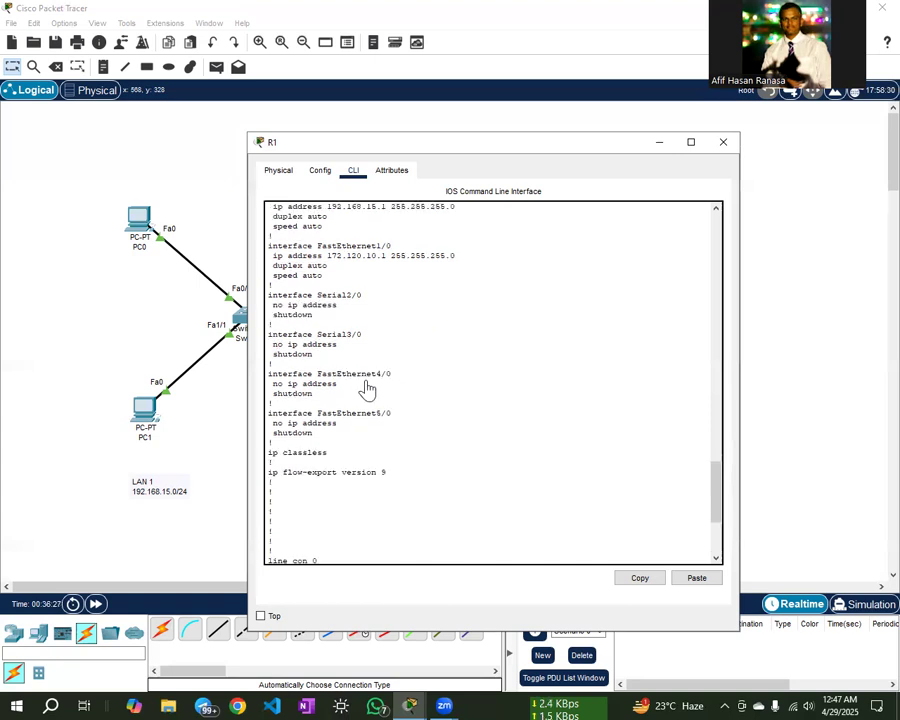
pyautogui.scroll(-3, 340, 380)
pyautogui.scroll(-3, 362, 383)
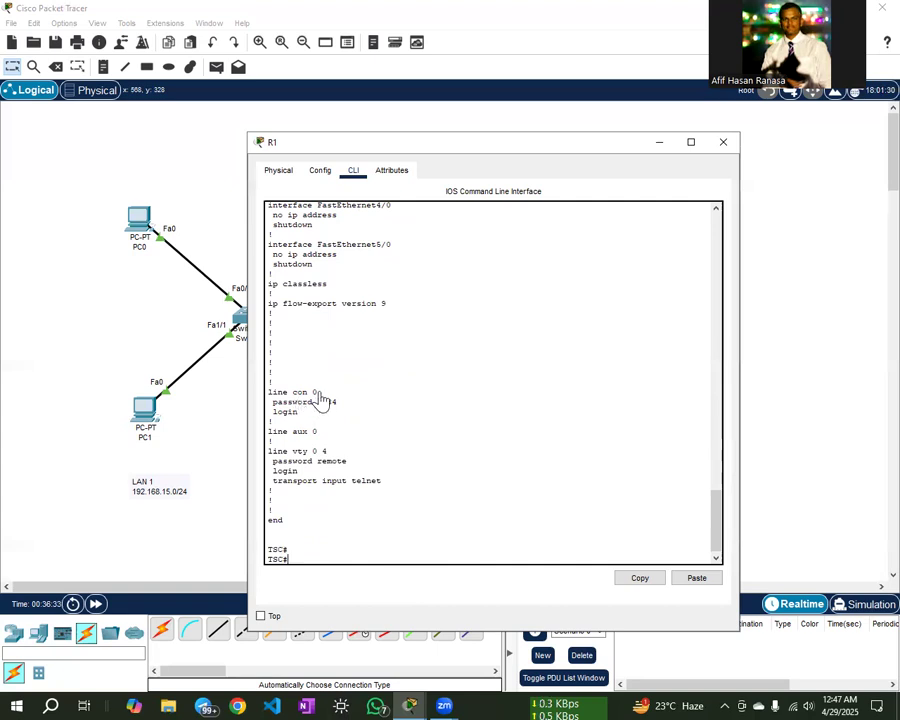
# - Highlight the line con 0 and line vty 0 4 blocks, showing their plain-text passwords
pyautogui.moveTo(307, 394); pyautogui.dragTo(266, 398)
pyautogui.click(338, 406)
pyautogui.moveTo(338, 406); pyautogui.dragTo(312, 411)
pyautogui.click(309, 413)
pyautogui.doubleClick(326, 462)
pyautogui.click(334, 477)
pyautogui.moveTo(368, 492); pyautogui.dragTo(298, 443)
pyautogui.click(298, 410)
pyautogui.doubleClick(318, 404)
# - Contrast the encrypted enable secret hash with the plain-text telnet and console passwords
pyautogui.scroll(6, 368, 416)
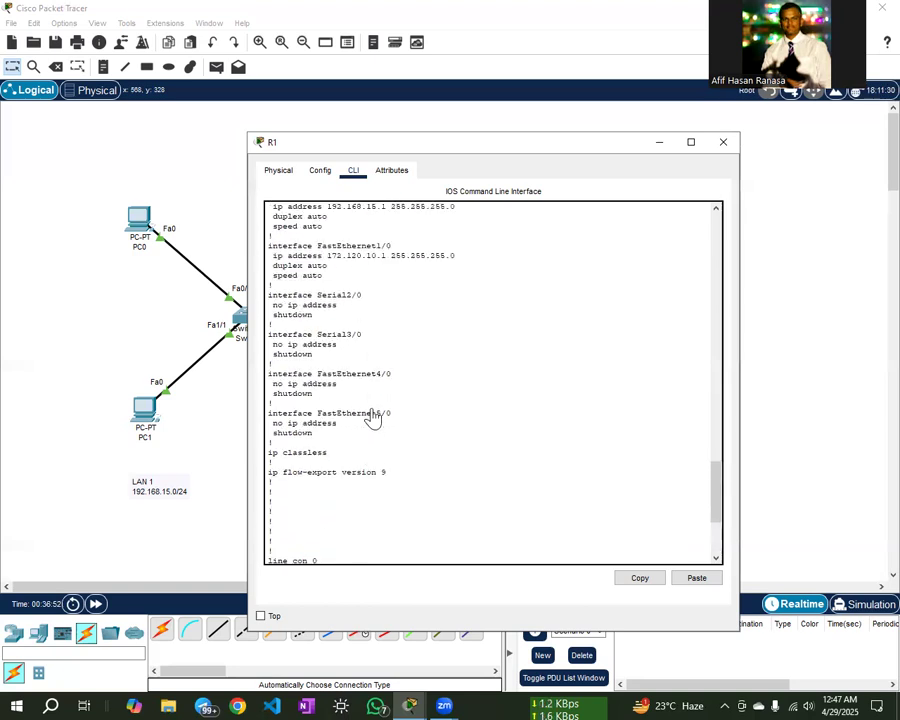
pyautogui.scroll(15, 335, 497)
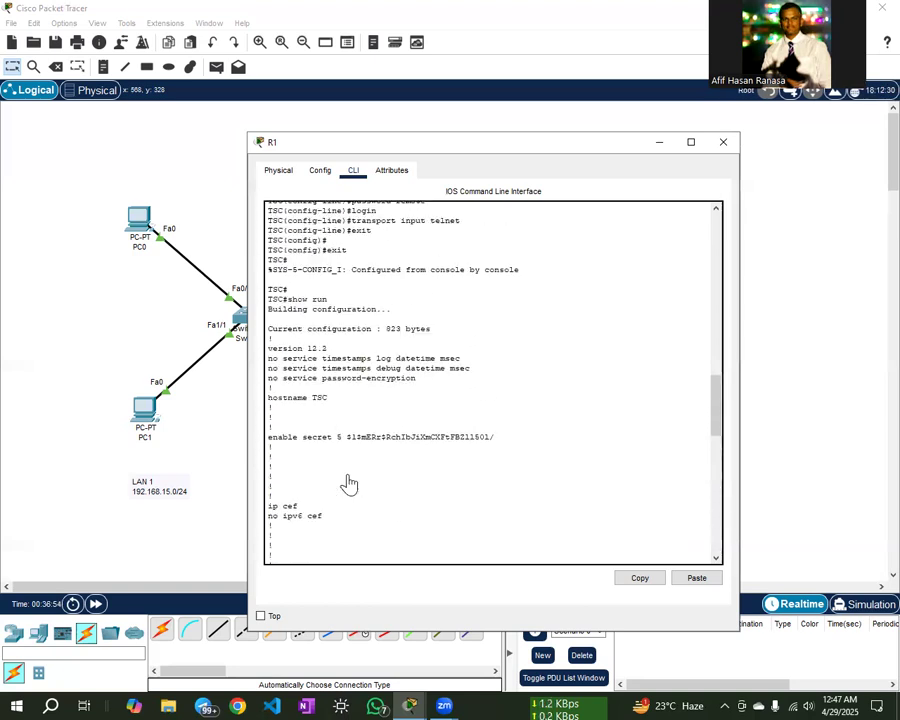
pyautogui.moveTo(340, 438); pyautogui.dragTo(503, 445)
pyautogui.click(419, 472)
pyautogui.scroll(-18, 344, 476)
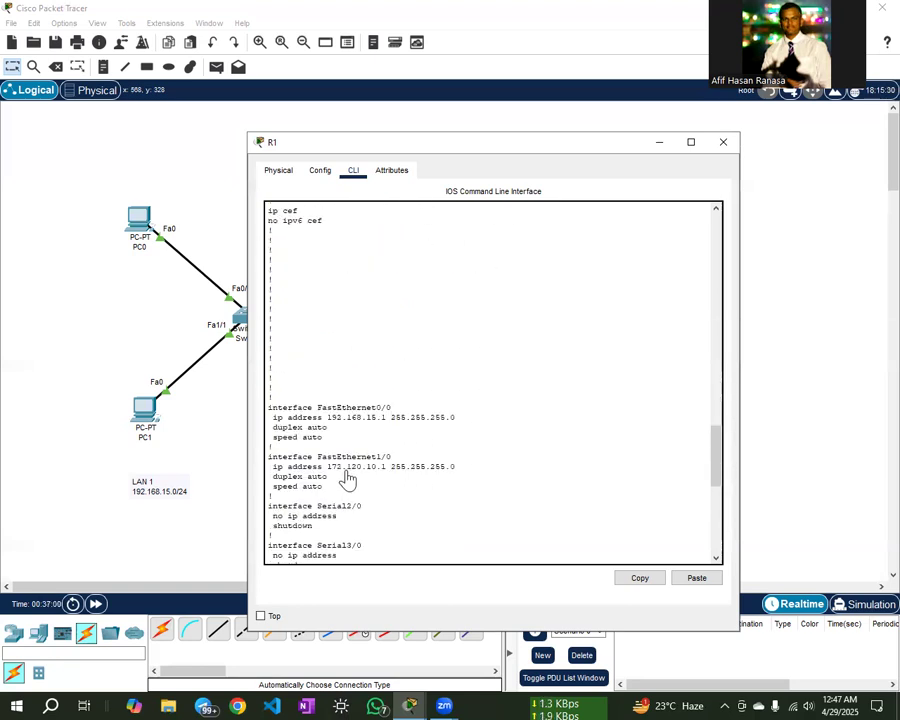
pyautogui.scroll(-5, 347, 481)
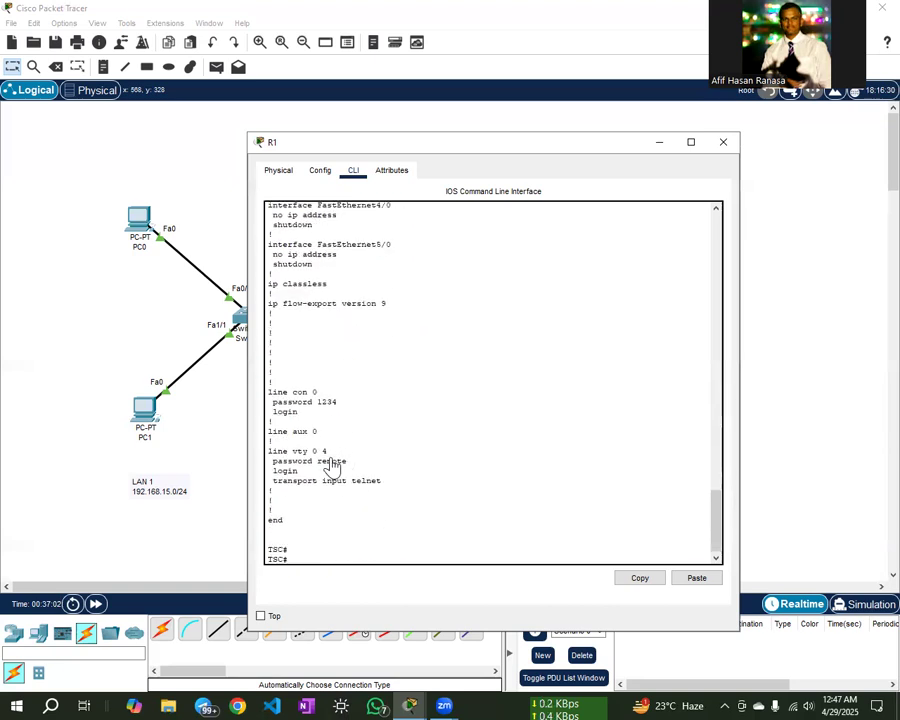
pyautogui.moveTo(320, 463); pyautogui.dragTo(364, 468)
pyautogui.moveTo(314, 402); pyautogui.dragTo(345, 414)
pyautogui.click(347, 420)
# - Run service password-encryption in global configuration mode, then exit back to TSC#
pyautogui.press('Return')
pyautogui.press('Return')
pyautogui.write('con')
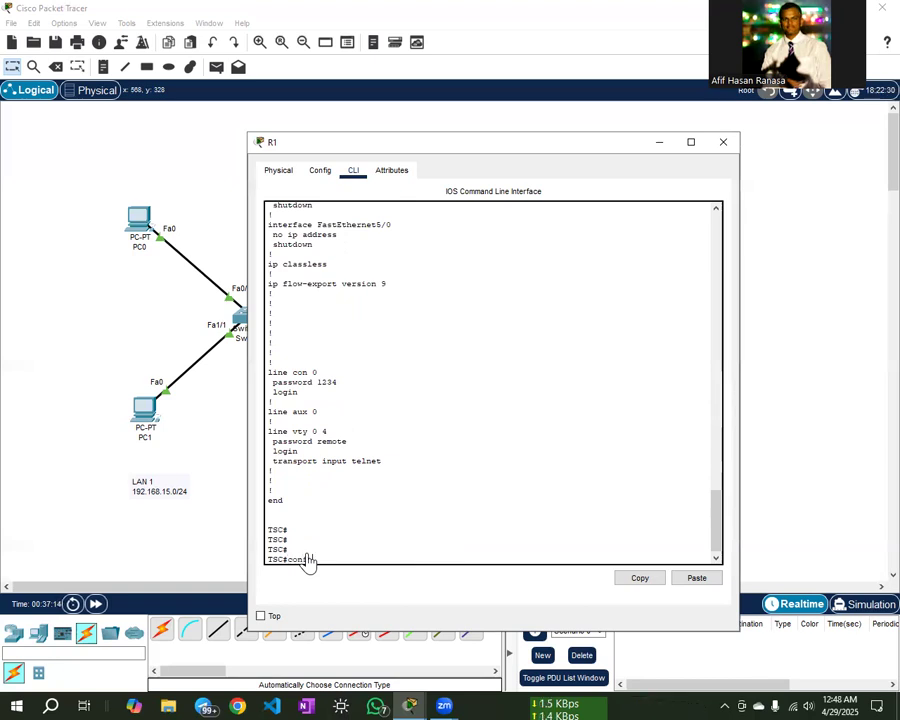
pyautogui.write('fig t')
pyautogui.press('Return')
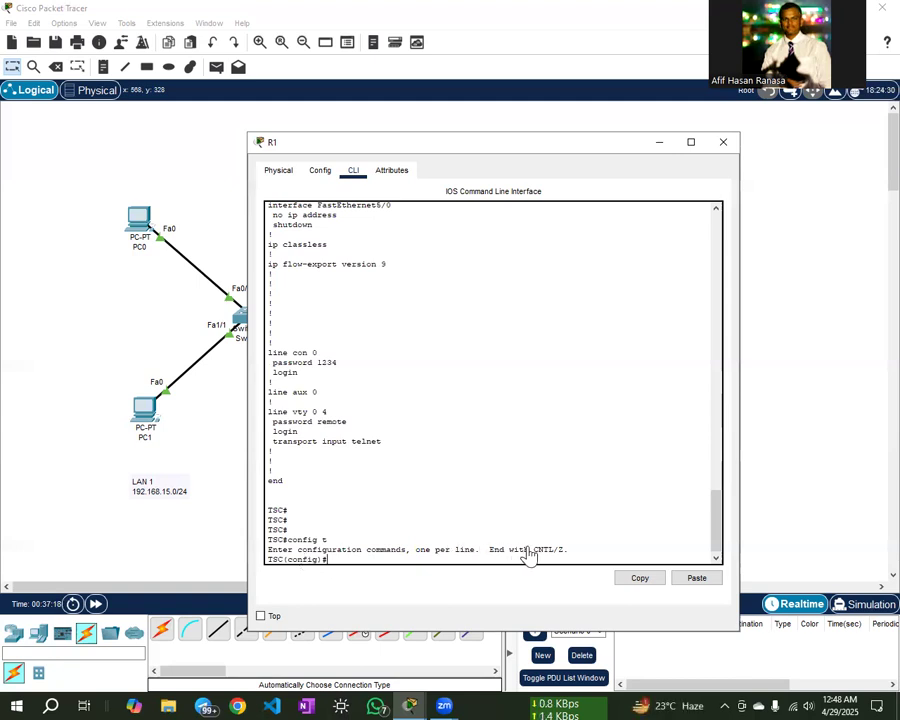
pyautogui.write('service passw')
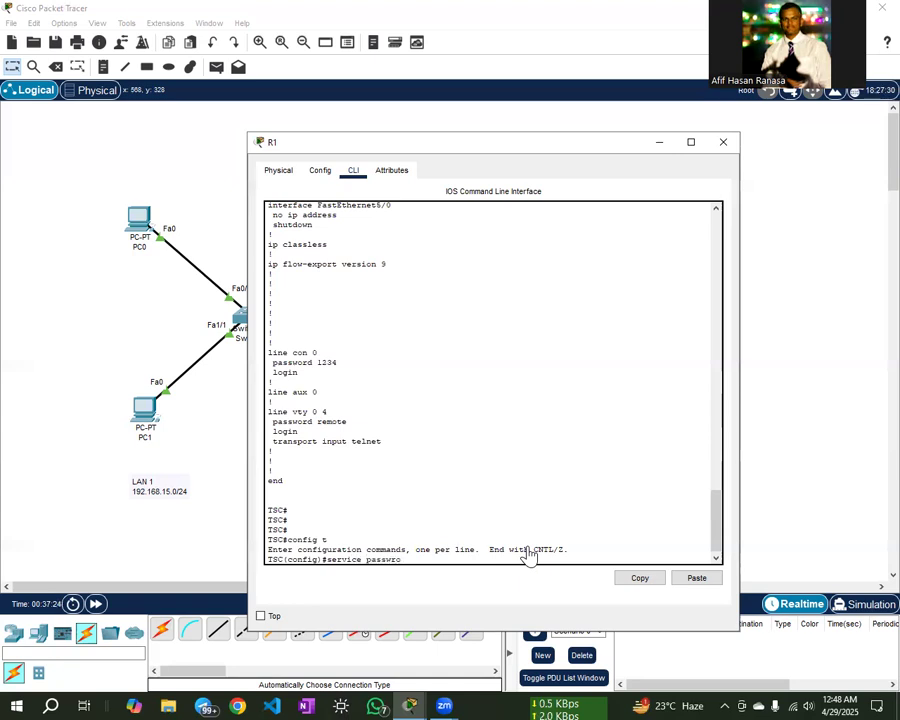
pyautogui.write('ord-encryption')
pyautogui.press('Return')
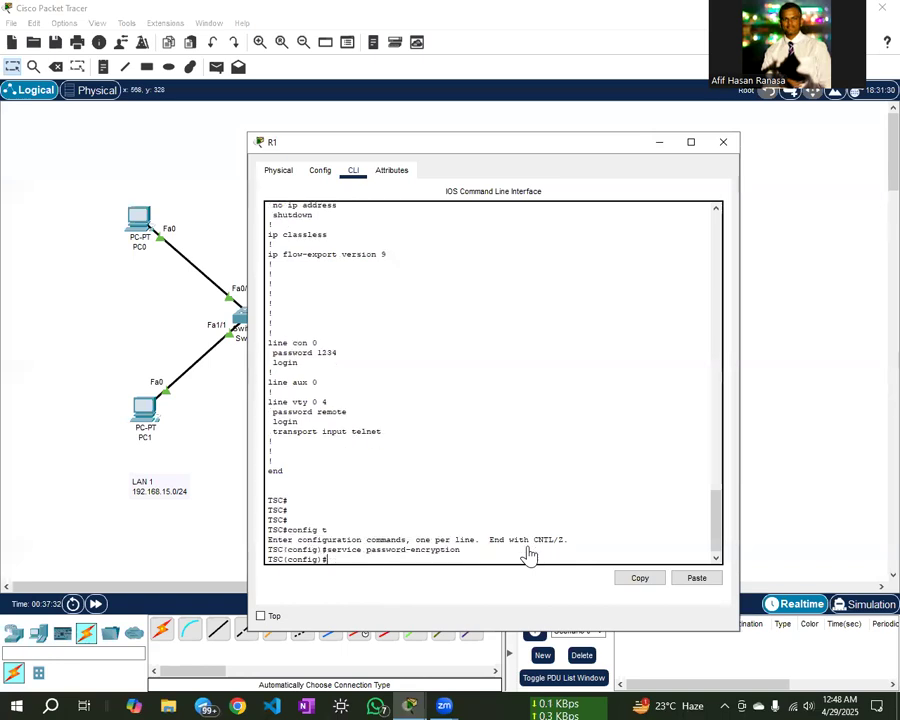
pyautogui.press('Return')
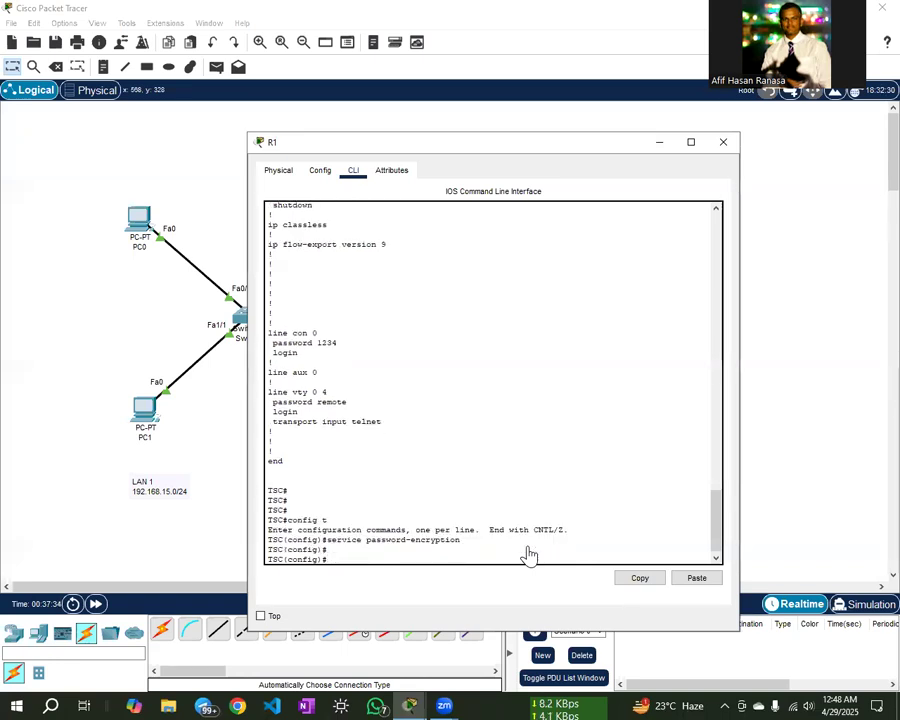
pyautogui.write('ex')
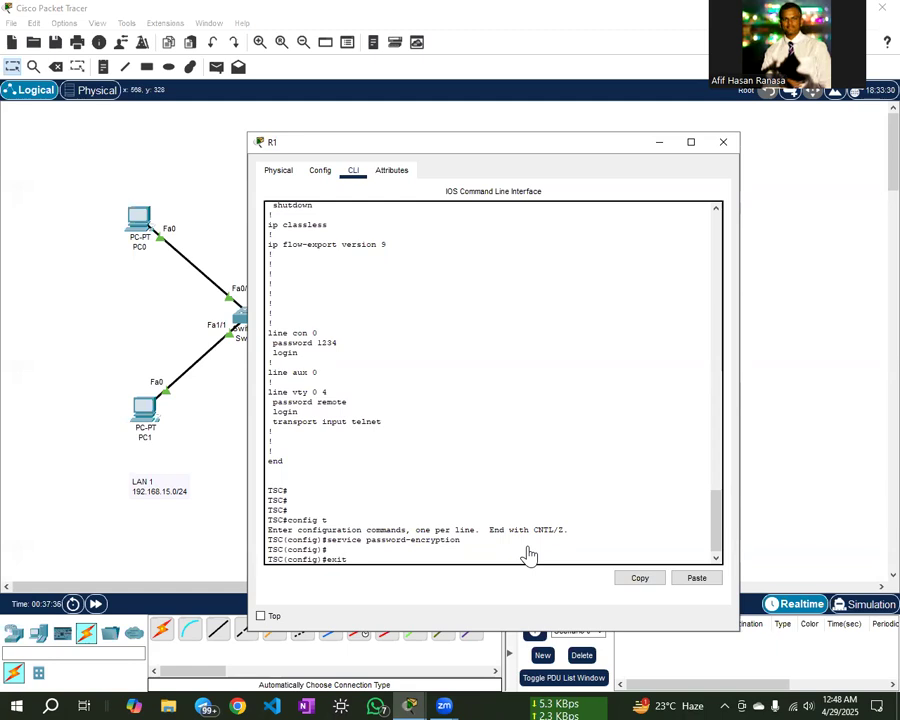
pyautogui.write('it')
pyautogui.press('Return')
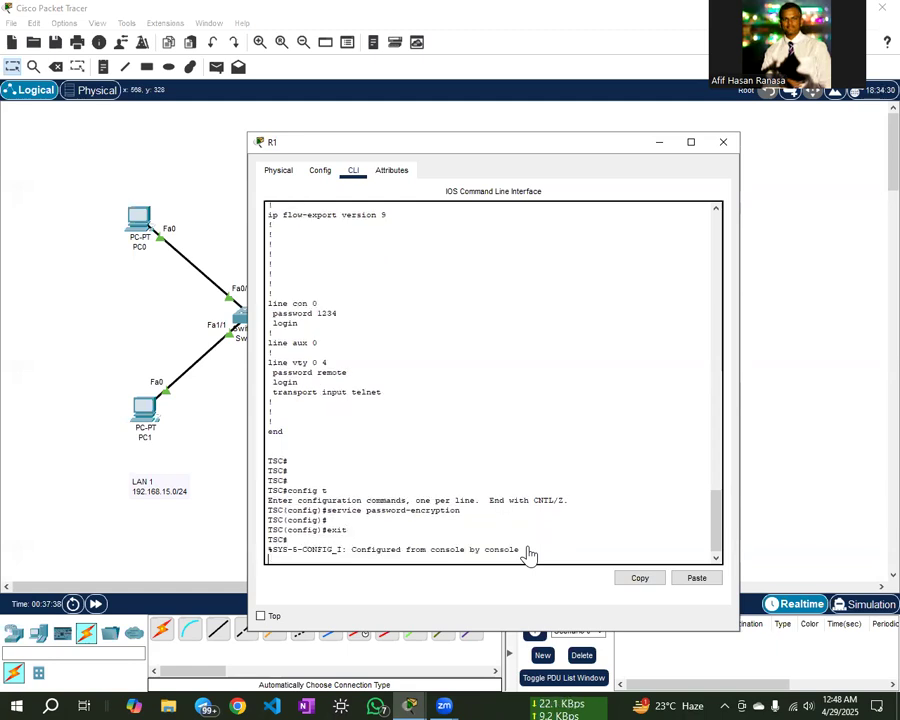
pyautogui.press('Return')
# - Display the running configuration with show run, paging through to the end
pyautogui.write('show run')
pyautogui.press('Return')
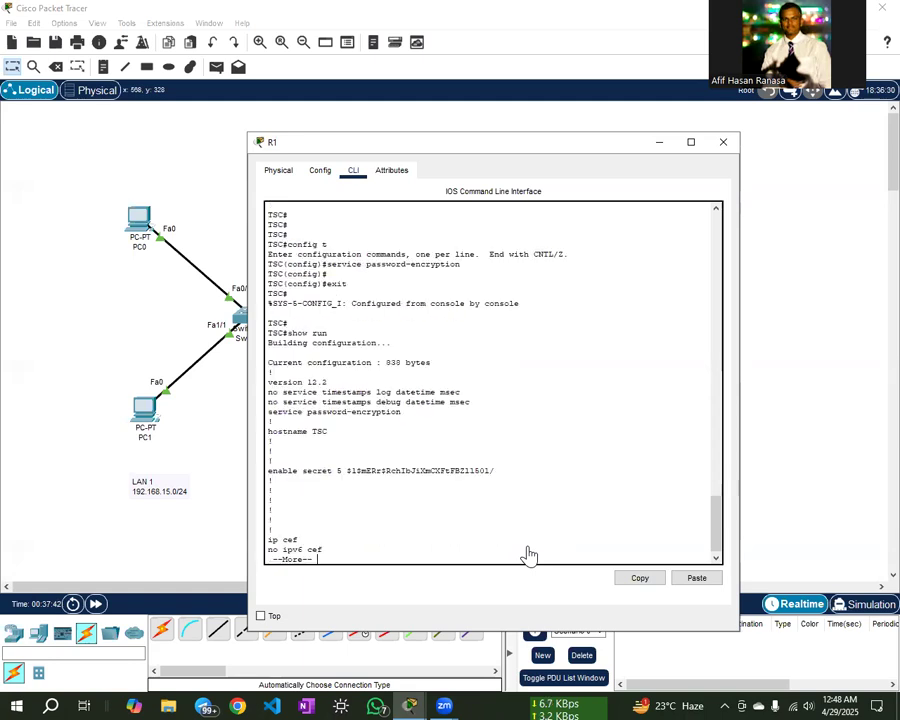
pyautogui.press('Return')
pyautogui.press('Return')
pyautogui.press('Return')
pyautogui.press('Return')
pyautogui.press('Return')
pyautogui.press('Return')
pyautogui.press('Return')
pyautogui.press('Return')
pyautogui.press('Return')
pyautogui.press('Return')
pyautogui.press('Return')
pyautogui.press('Return')
pyautogui.press('Return')
pyautogui.press('Return')
pyautogui.press('Return')
pyautogui.press('Return')
pyautogui.press('Return')
pyautogui.press('Return')
pyautogui.press('Return')
pyautogui.press('Return')
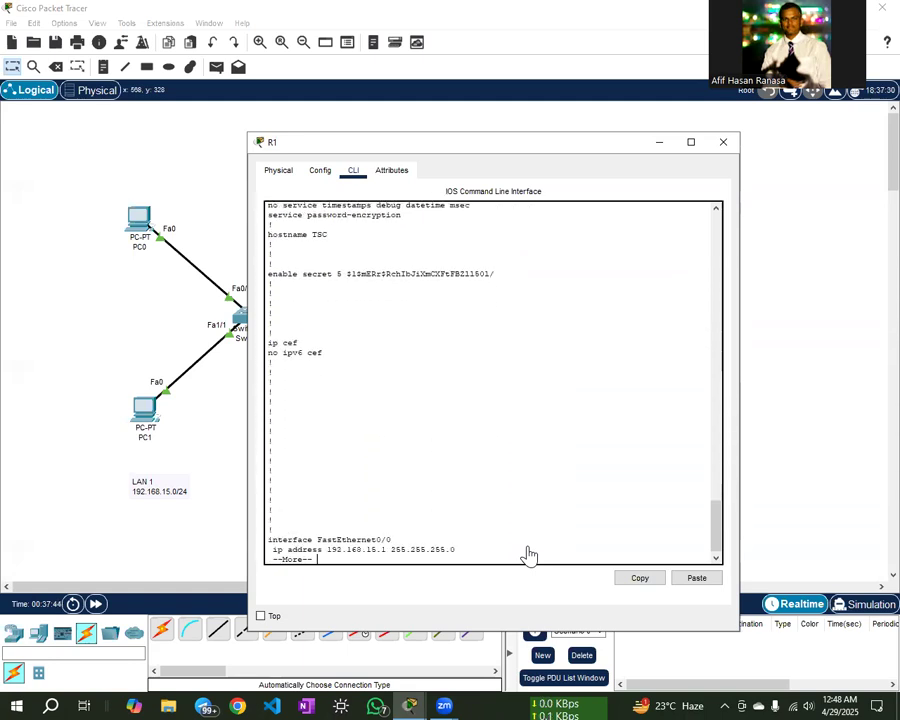
pyautogui.press('Return')
pyautogui.press('Return')
pyautogui.press('Return')
pyautogui.press('Return')
pyautogui.press('Return')
pyautogui.press('Return')
pyautogui.press('Return')
pyautogui.press('Return')
pyautogui.press('Return')
pyautogui.press('Return')
pyautogui.press('Return')
pyautogui.press('Return')
pyautogui.press('Return')
pyautogui.press('Return')
pyautogui.press('Return')
pyautogui.press('Return')
pyautogui.press('Return')
pyautogui.press('Return')
pyautogui.press('Return')
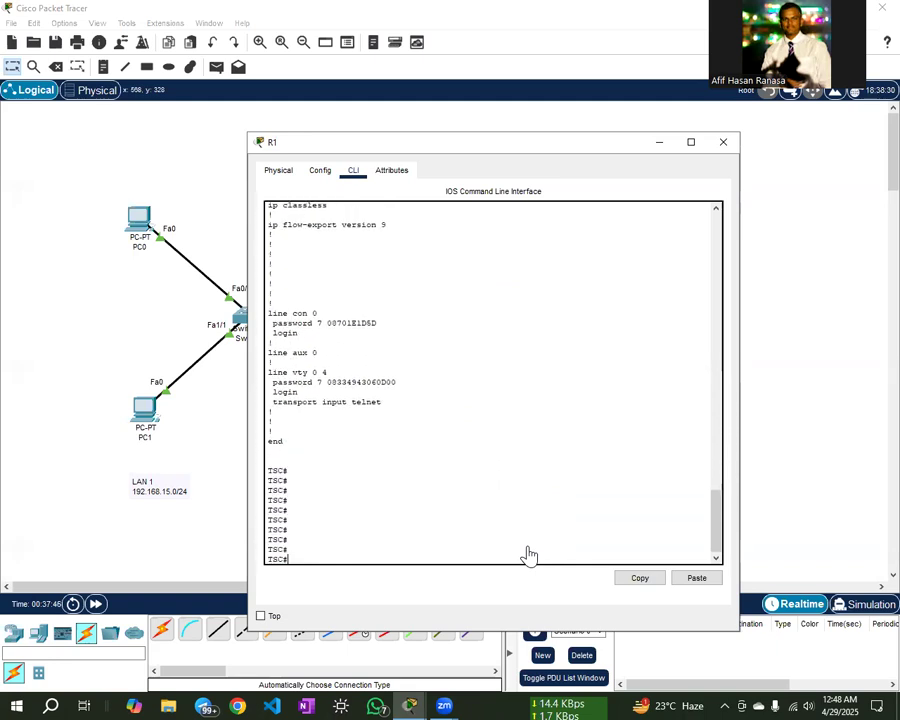
# - Highlight the type 7 encrypted console and telnet passwords, then log out with exit
pyautogui.scroll(3, 428, 410)
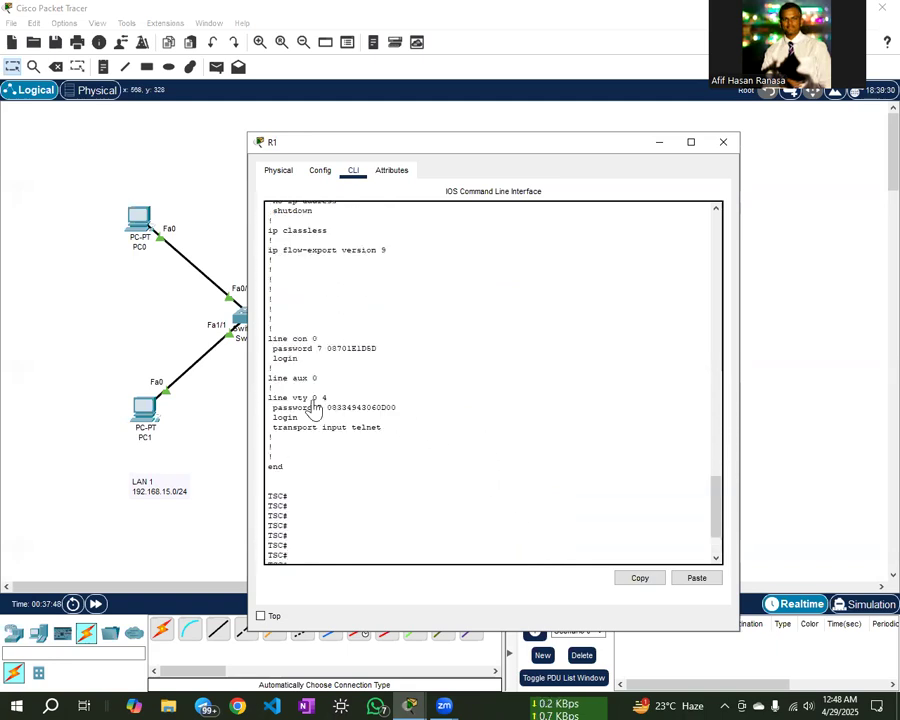
pyautogui.moveTo(322, 350); pyautogui.dragTo(378, 350)
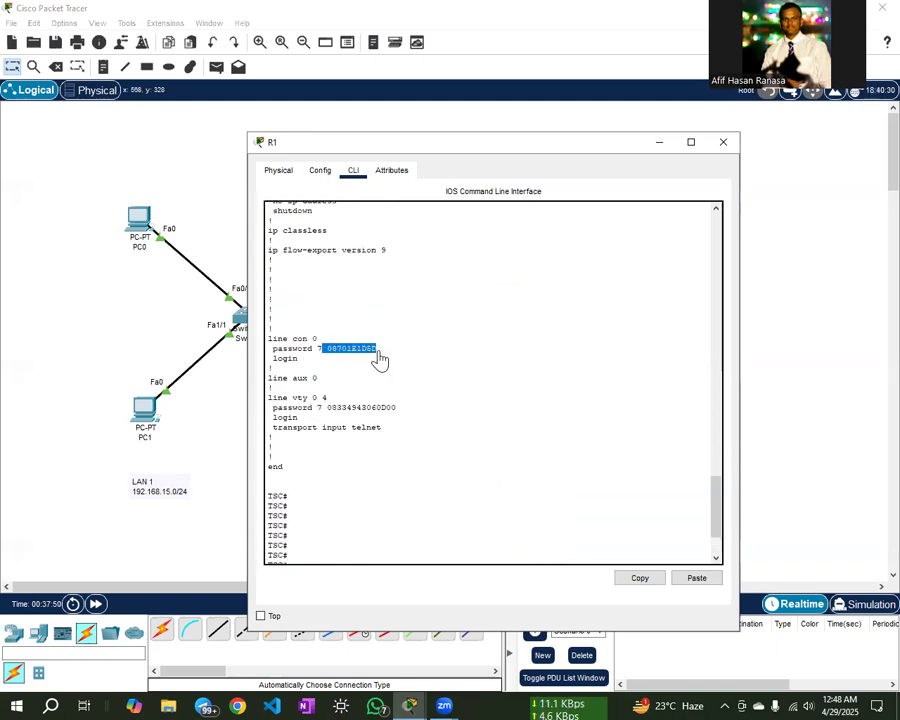
pyautogui.moveTo(329, 409); pyautogui.dragTo(416, 412)
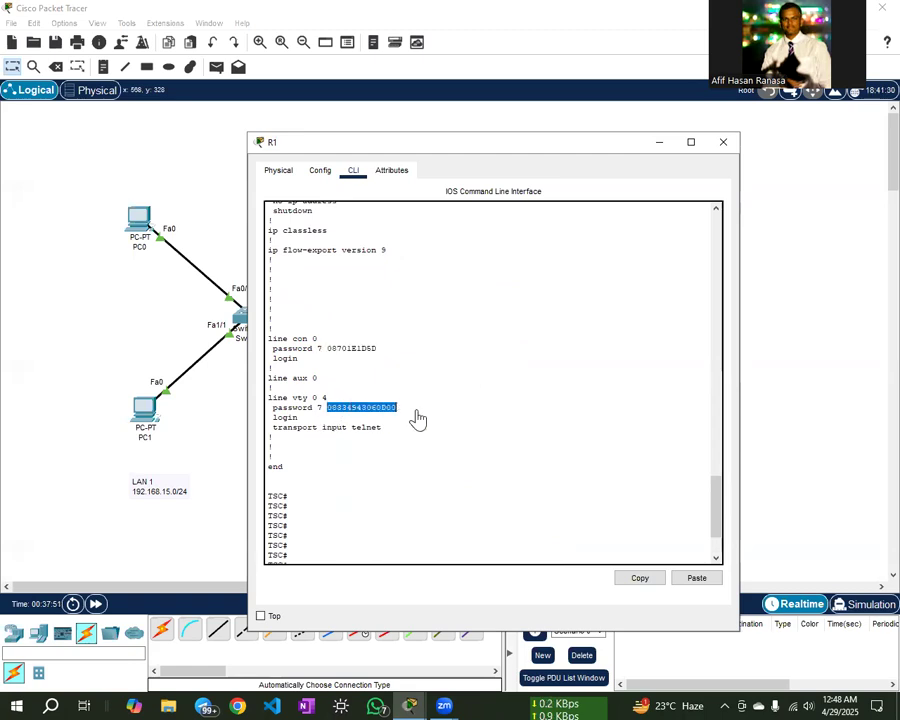
pyautogui.click(336, 416)
pyautogui.scroll(-3, 310, 548)
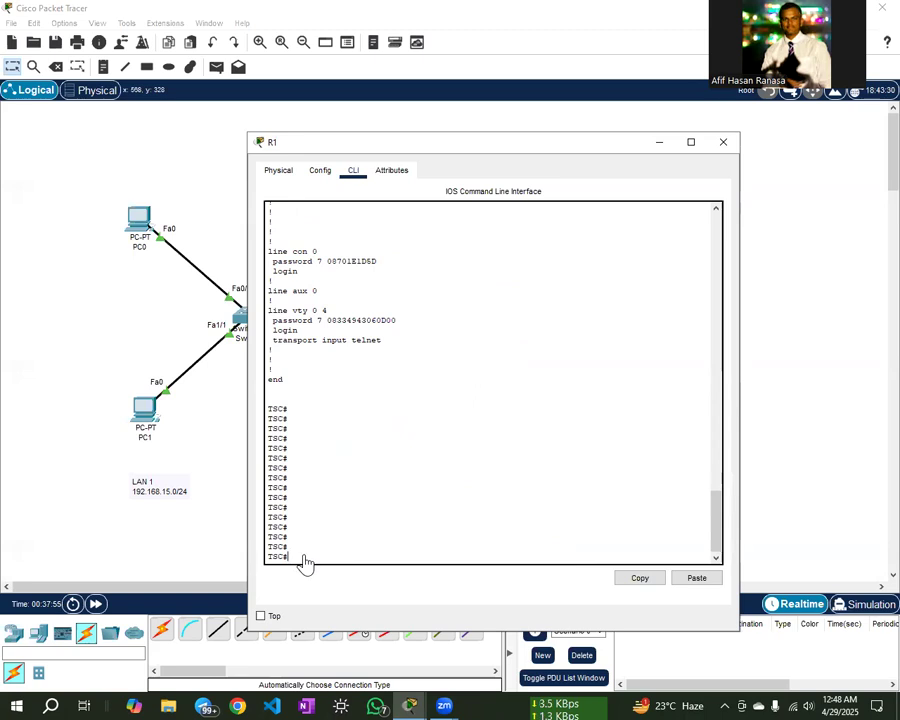
pyautogui.write('exit')
pyautogui.press('Return')
pyautogui.press('Return')
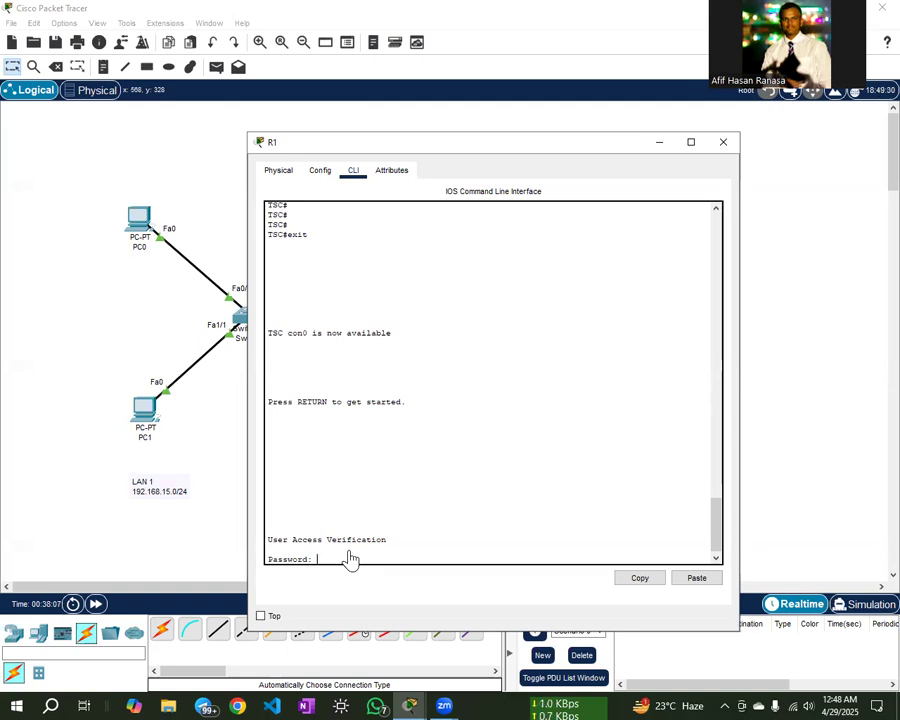
# - Log back in with the console password, then run enable and supply the enable password
pyautogui.press('Return')
pyautogui.write('enable')
pyautogui.press('Return')
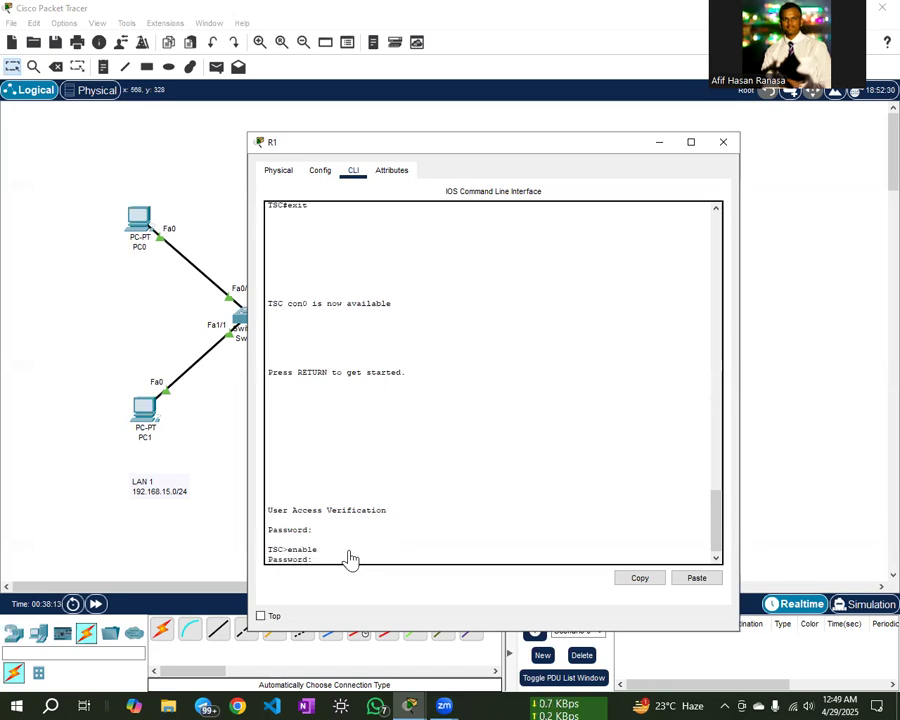
pyautogui.press('Return')
pyautogui.press('Return')
pyautogui.press('Return')
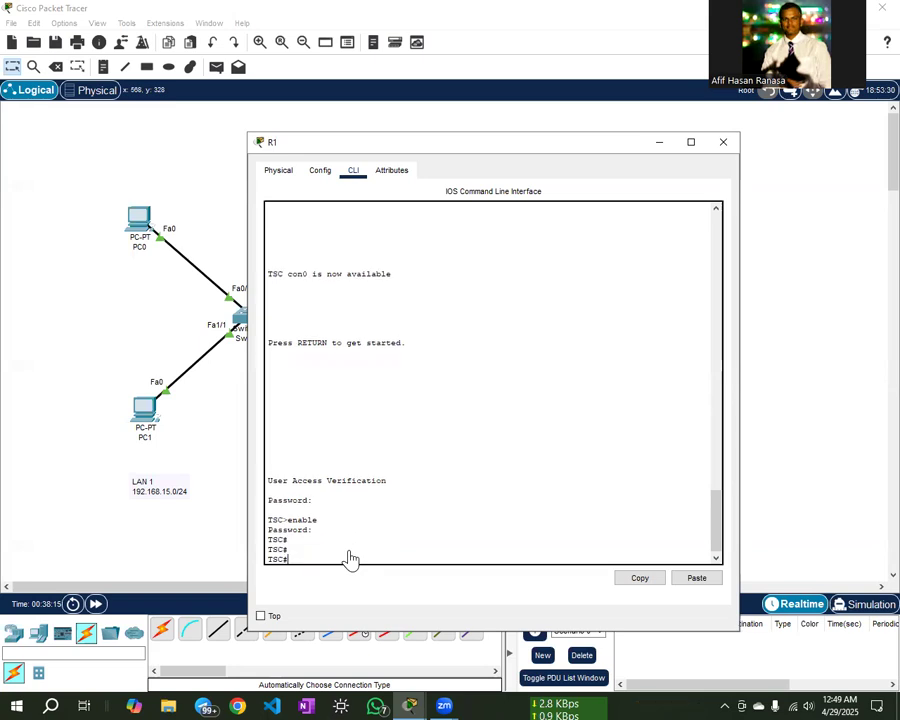
pyautogui.write('conf')
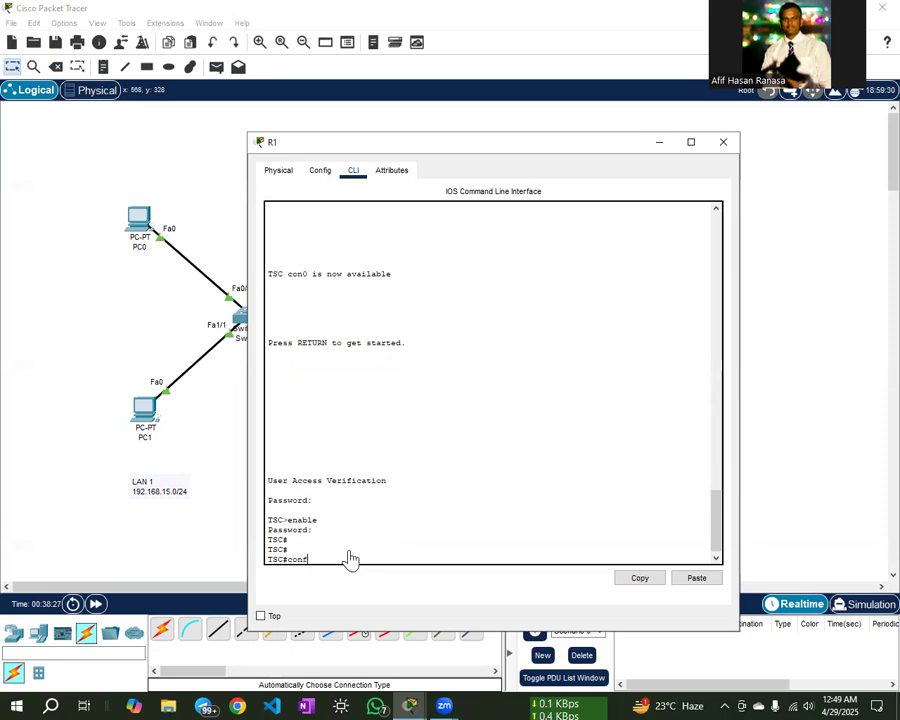
# - Set banner motd # Welcome to my router # in config mode, then exit to TSC#
pyautogui.write('t')
pyautogui.press('Return')
pyautogui.write('b')
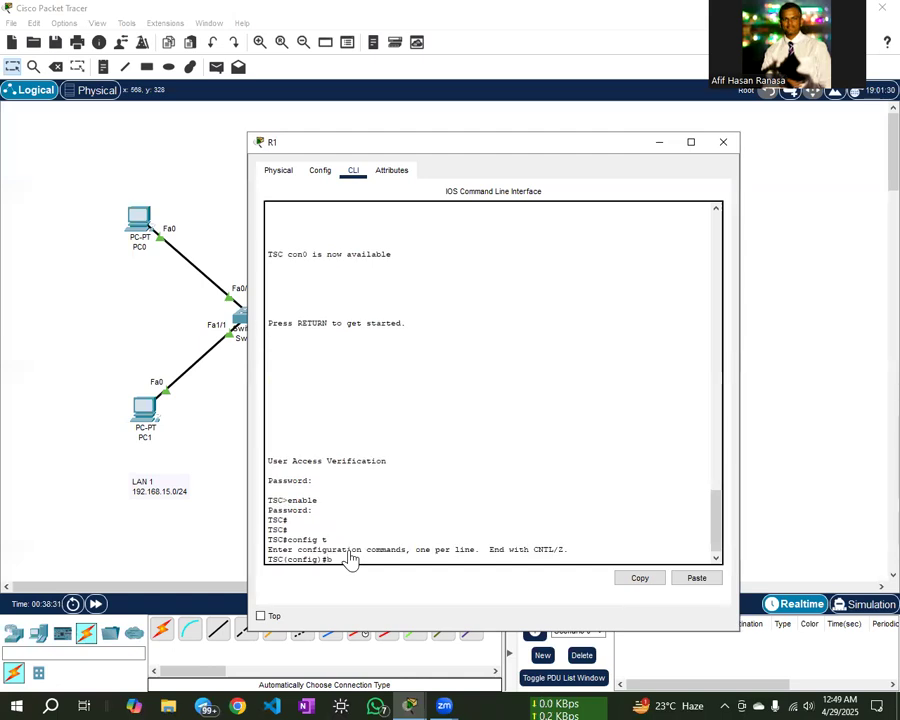
pyautogui.write('anner motd # Welcome t')
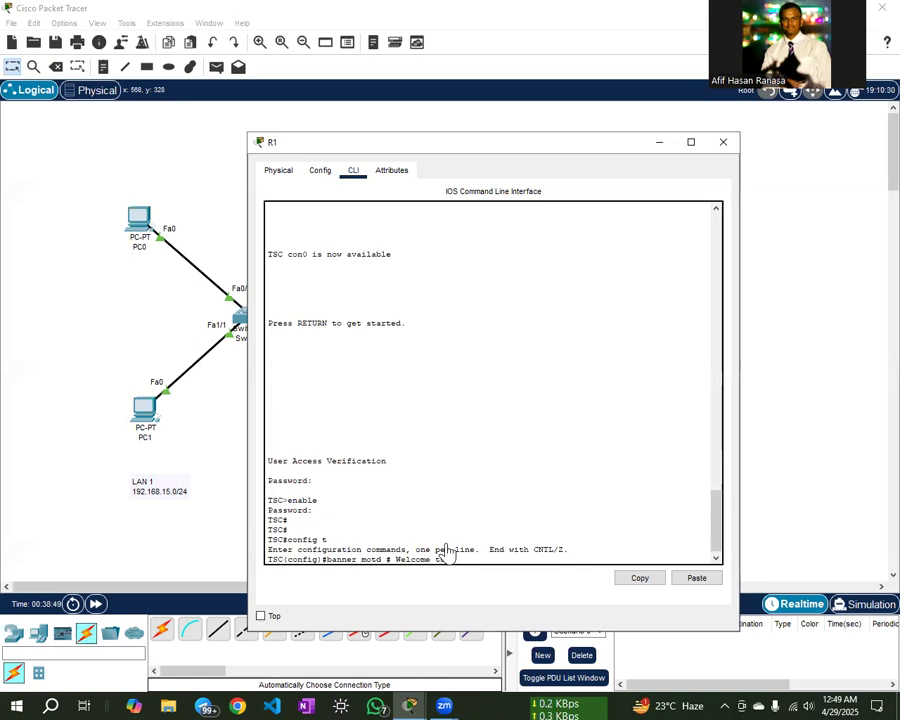
pyautogui.write('router #')
pyautogui.press('Return')
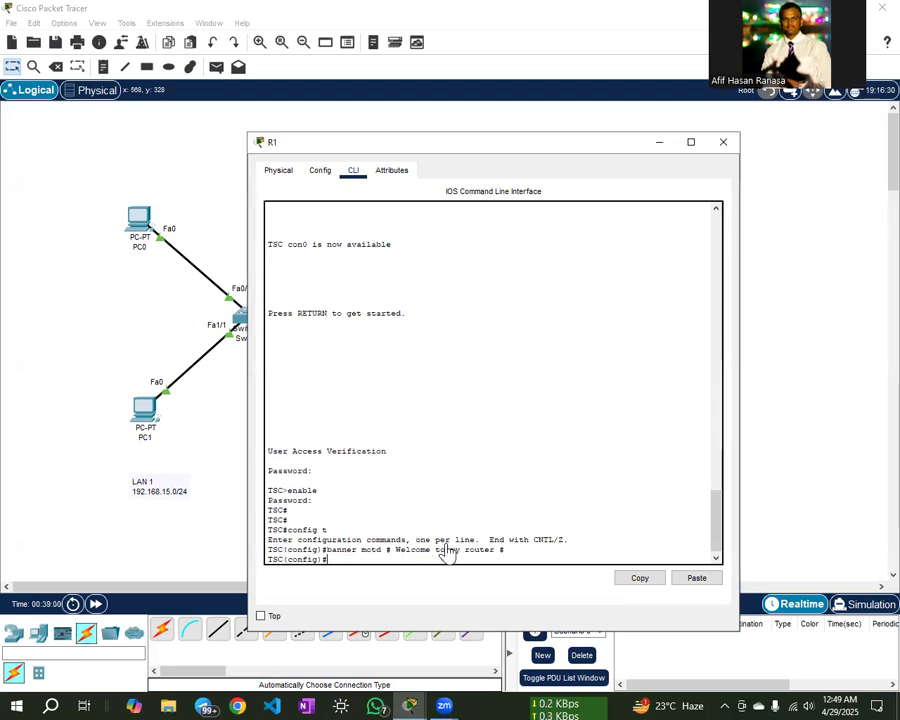
pyautogui.write('exit')
pyautogui.press('Return')
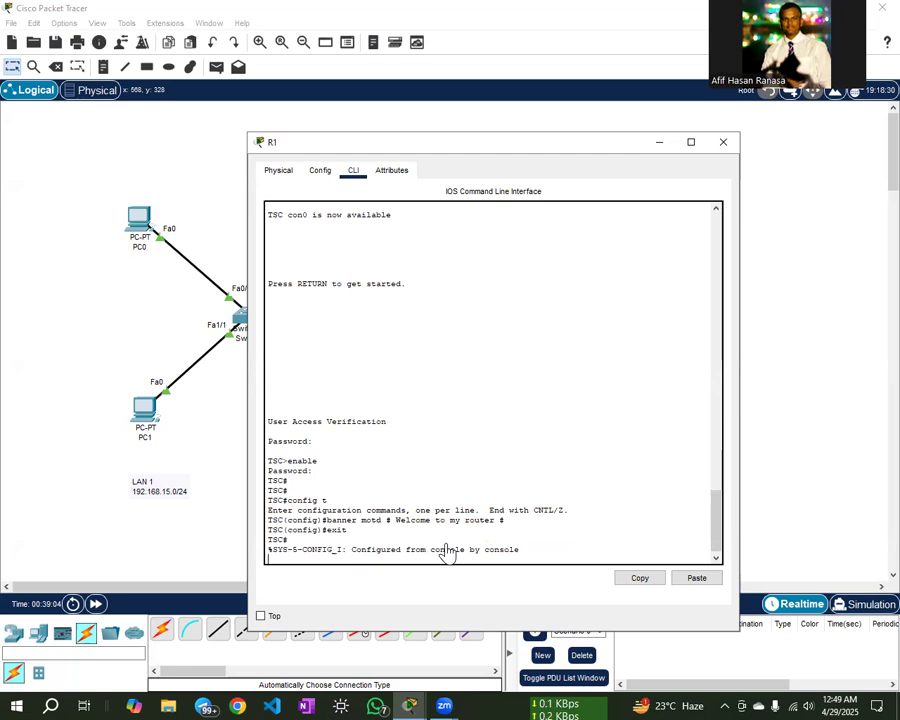
pyautogui.press('Return')
pyautogui.press('Return')
pyautogui.write('exit')
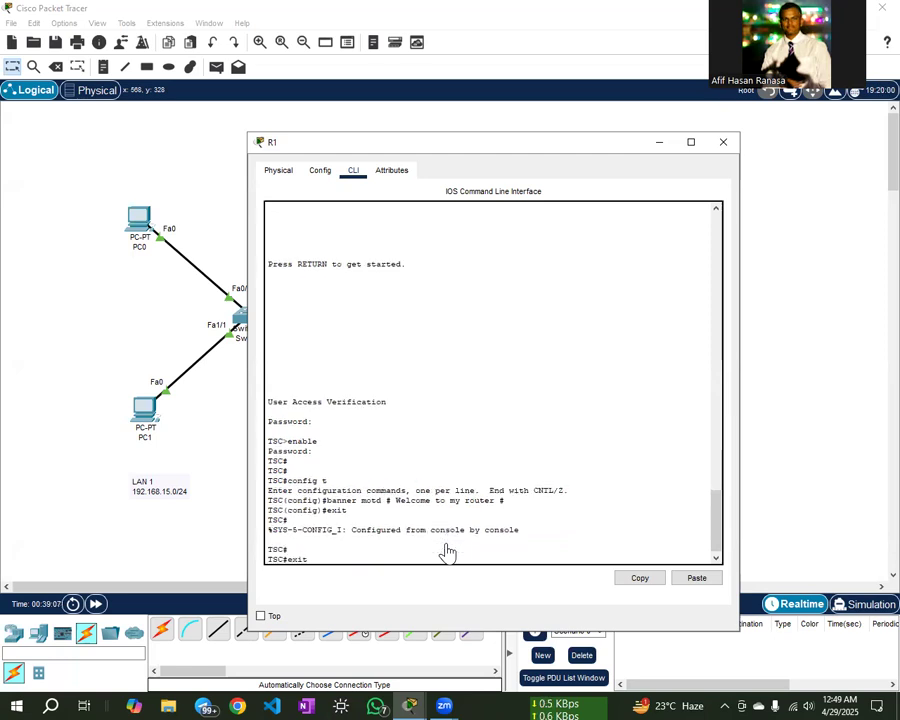
pyautogui.press('Return')
pyautogui.press('Return')
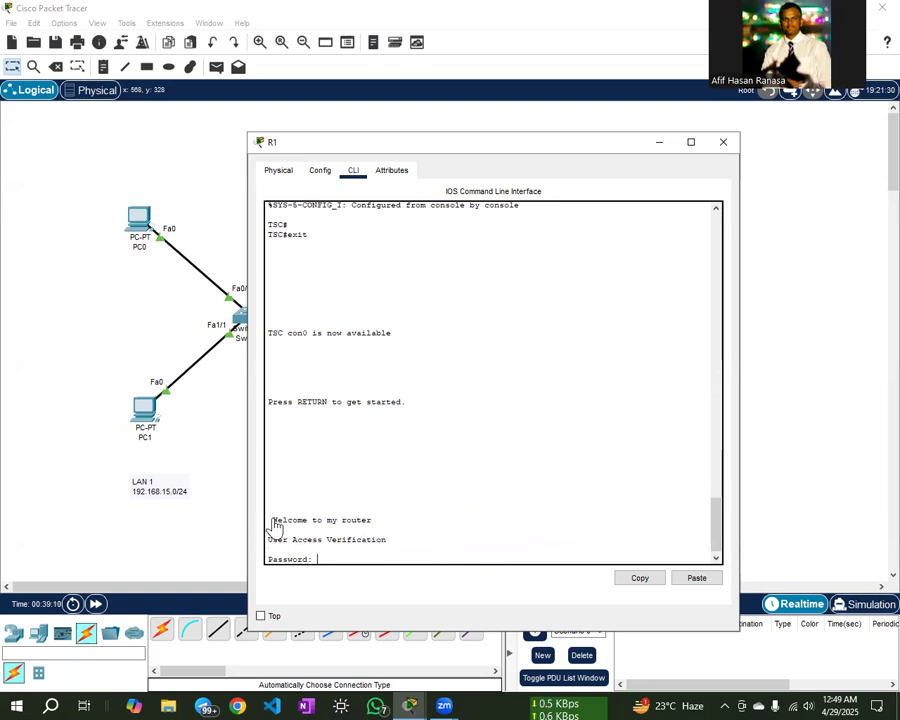
# - Point out the 'Welcome to my router' banner above the Password: prompt, then close the router console
pyautogui.moveTo(273, 522); pyautogui.dragTo(374, 536)
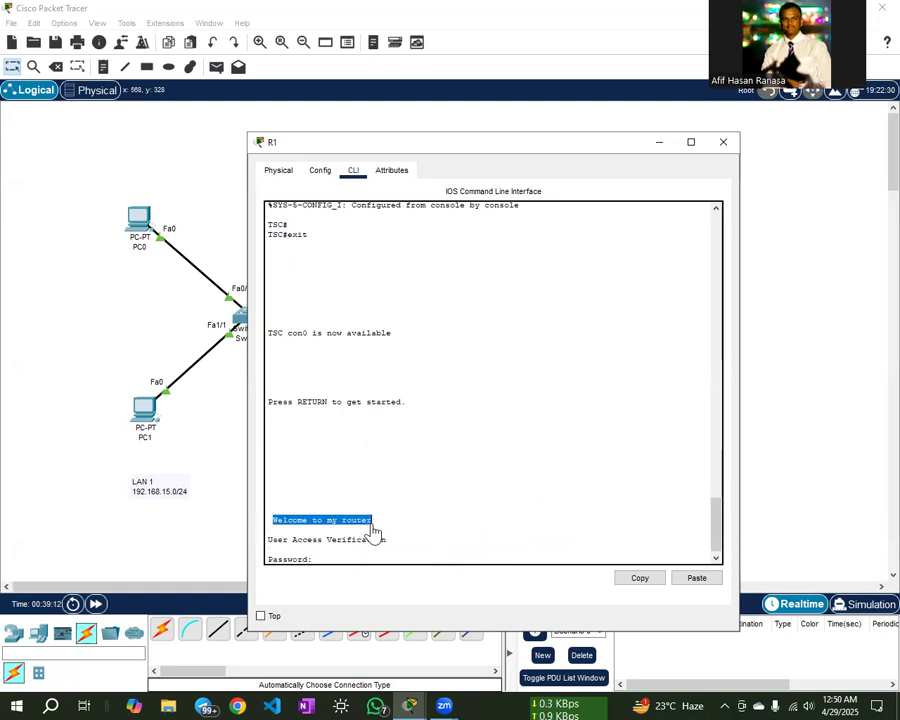
pyautogui.click(388, 530)
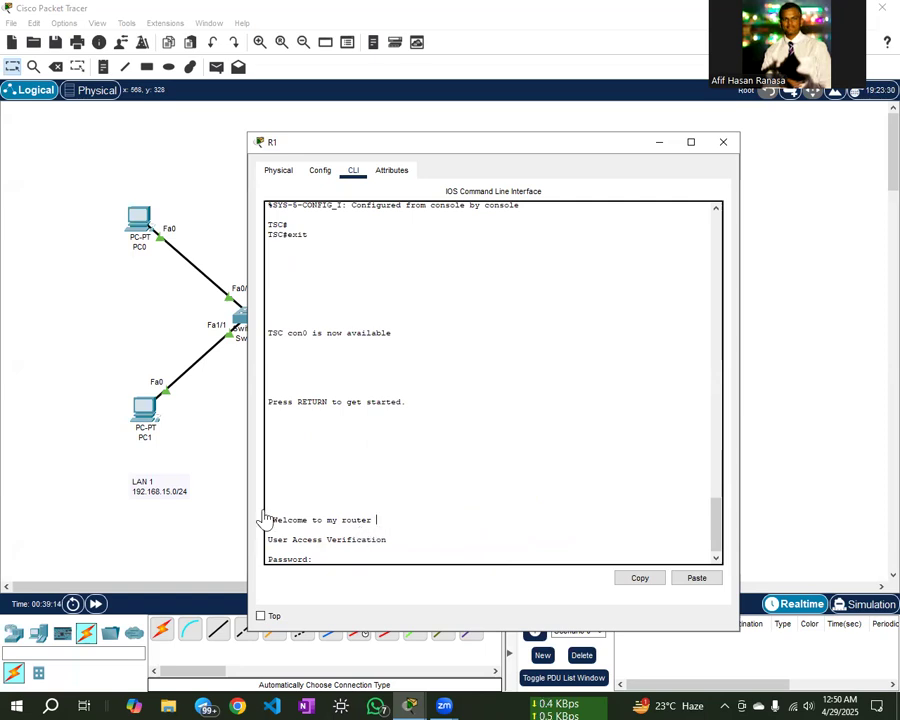
pyautogui.moveTo(269, 518); pyautogui.dragTo(363, 521)
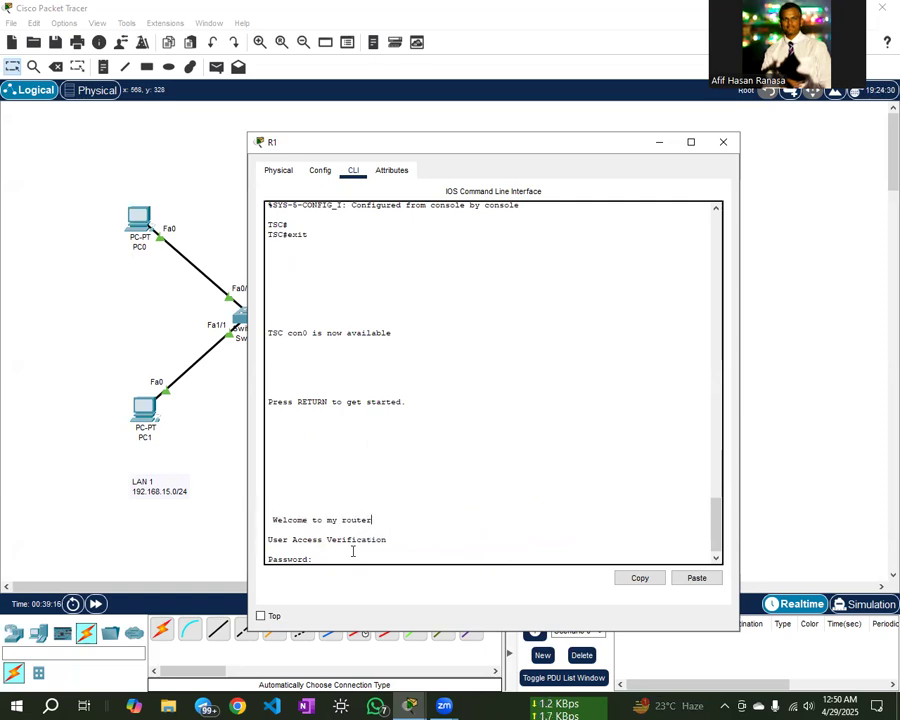
pyautogui.click(325, 553)
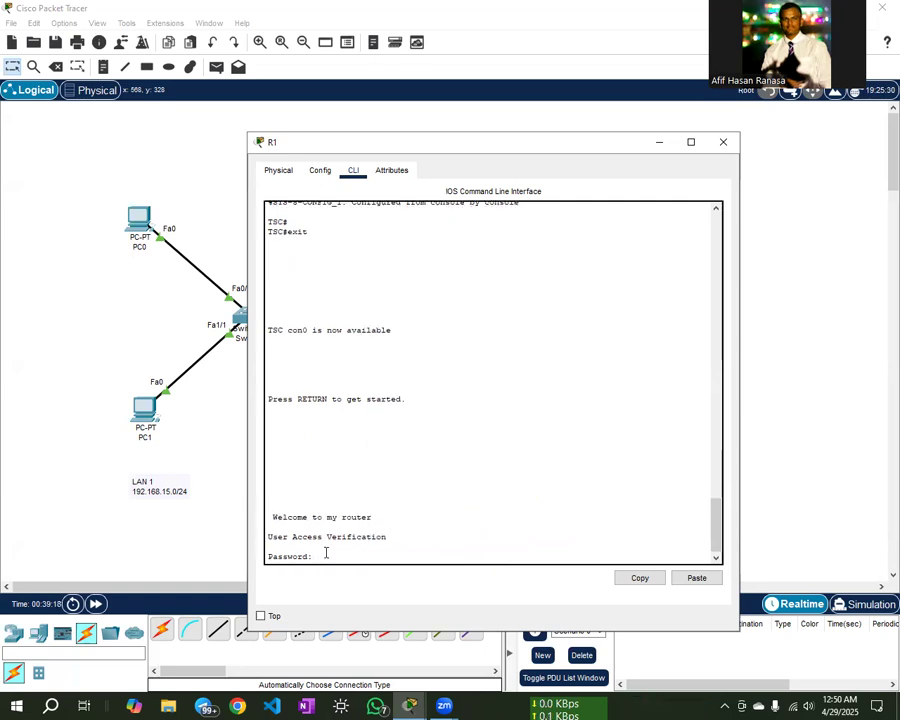
pyautogui.press('Return')
pyautogui.press('Return')
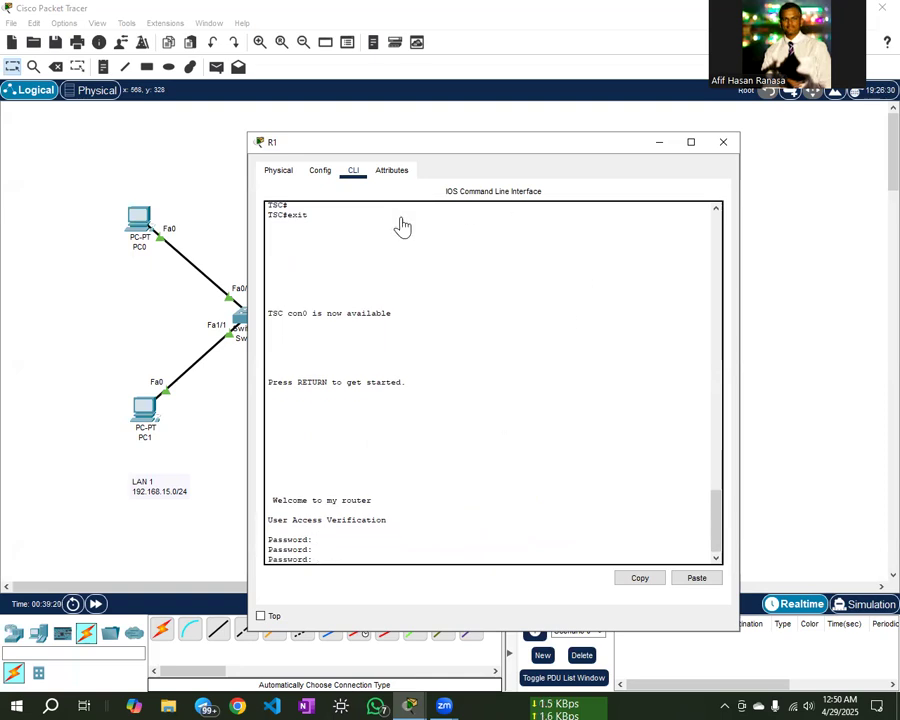
pyautogui.click(720, 150)
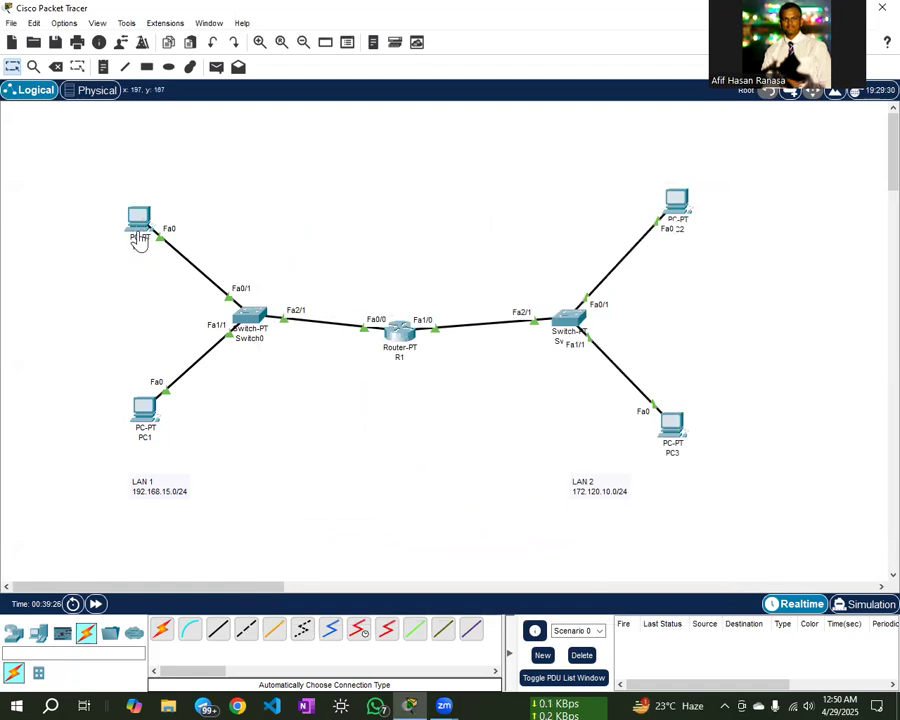
# - Open PC1's Command Prompt from its Desktop tab
pyautogui.click(145, 413)
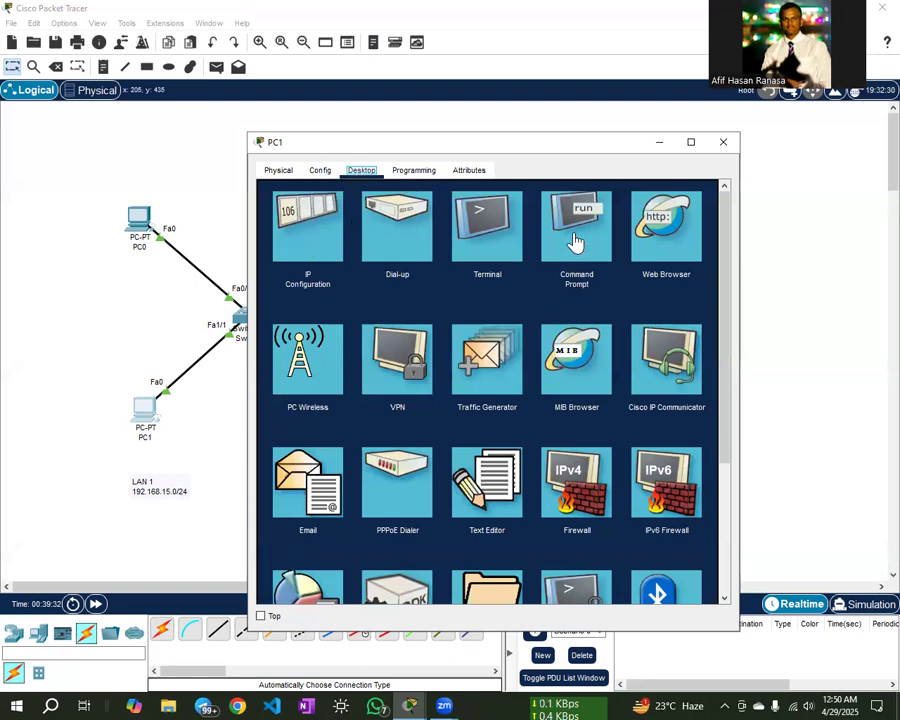
pyautogui.click(575, 230)
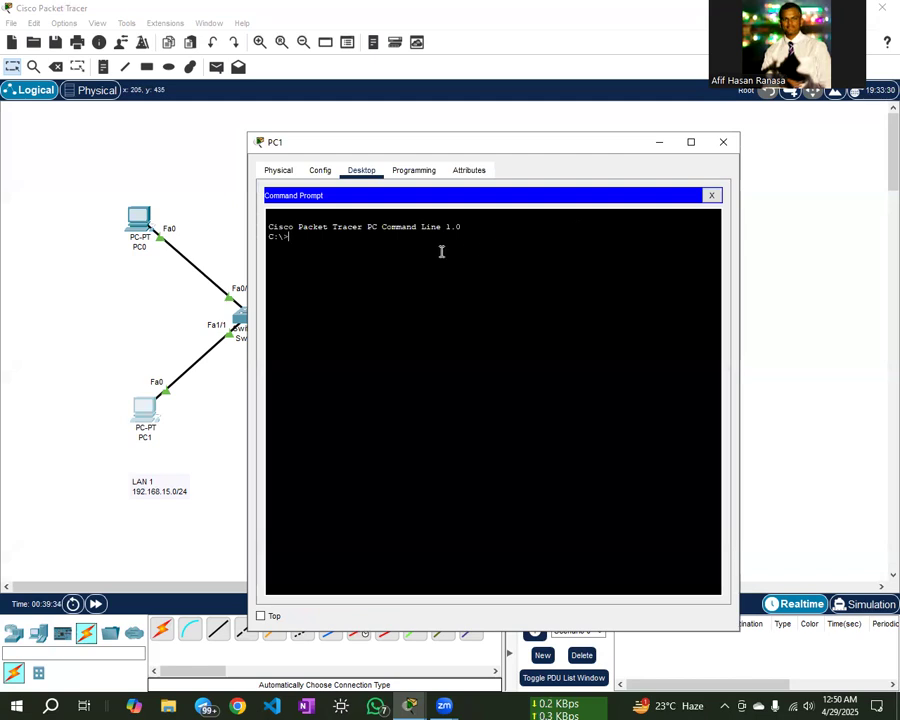
# - Telnet from PC1 to 192.168.15.1, see the banner, and let the password prompt time out
pyautogui.write('telnet 192.168.15.1')
pyautogui.press('Return')
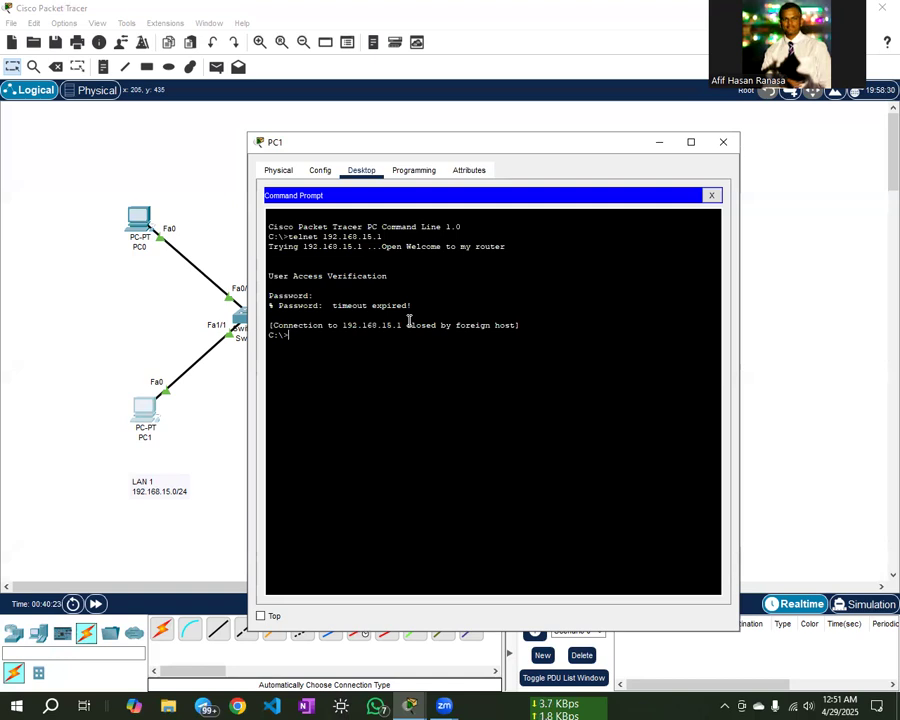
pyautogui.press('Up')
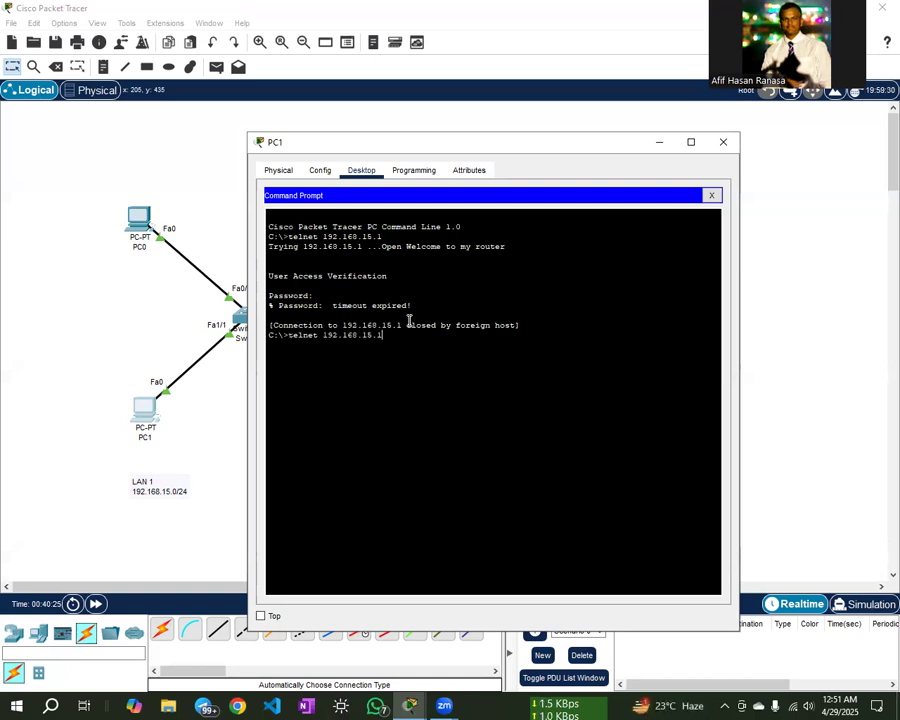
# - Telnet in again with the VTY password, reach TSC# via enable, and close PC1's window
pyautogui.press('Return')
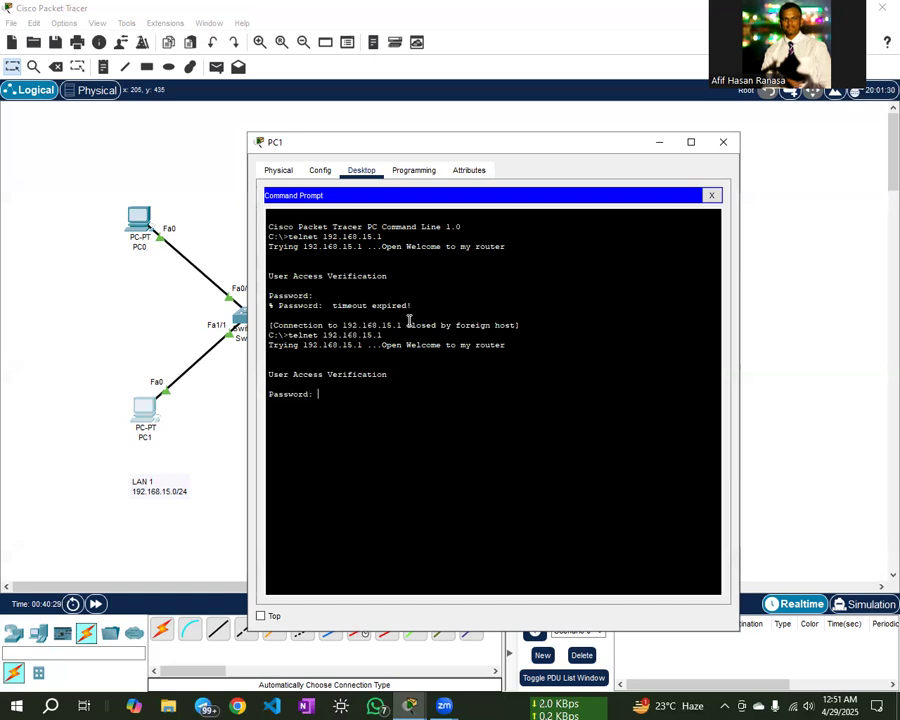
pyautogui.press('Return')
pyautogui.press('Return')
pyautogui.press('Return')
pyautogui.press('Return')
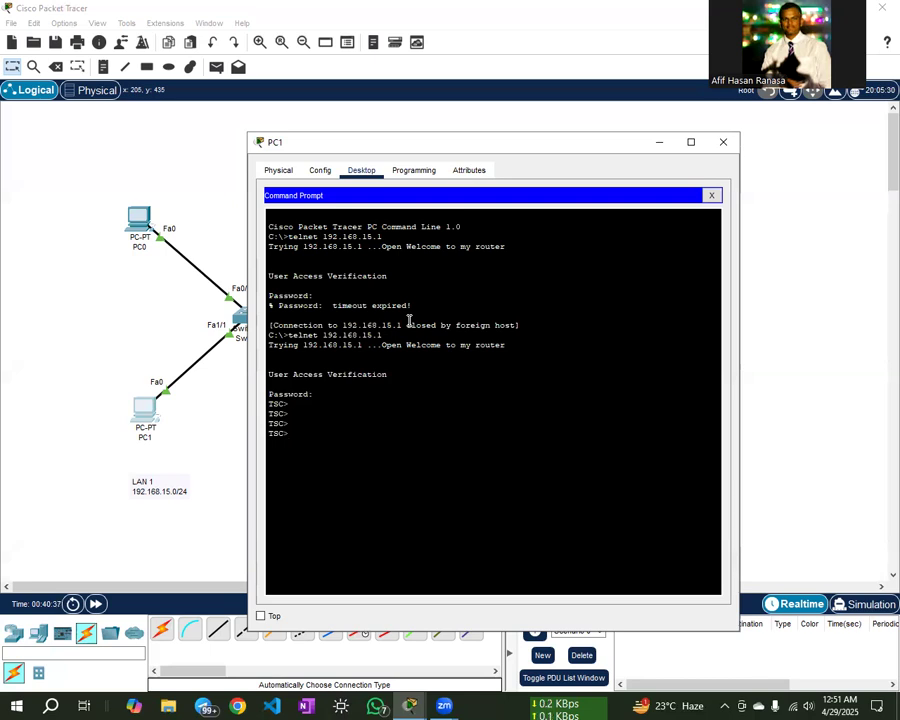
pyautogui.write('enable')
pyautogui.press('Return')
pyautogui.press('Return')
pyautogui.press('Return')
pyautogui.press('Return')
pyautogui.press('Return')
pyautogui.press('Return')
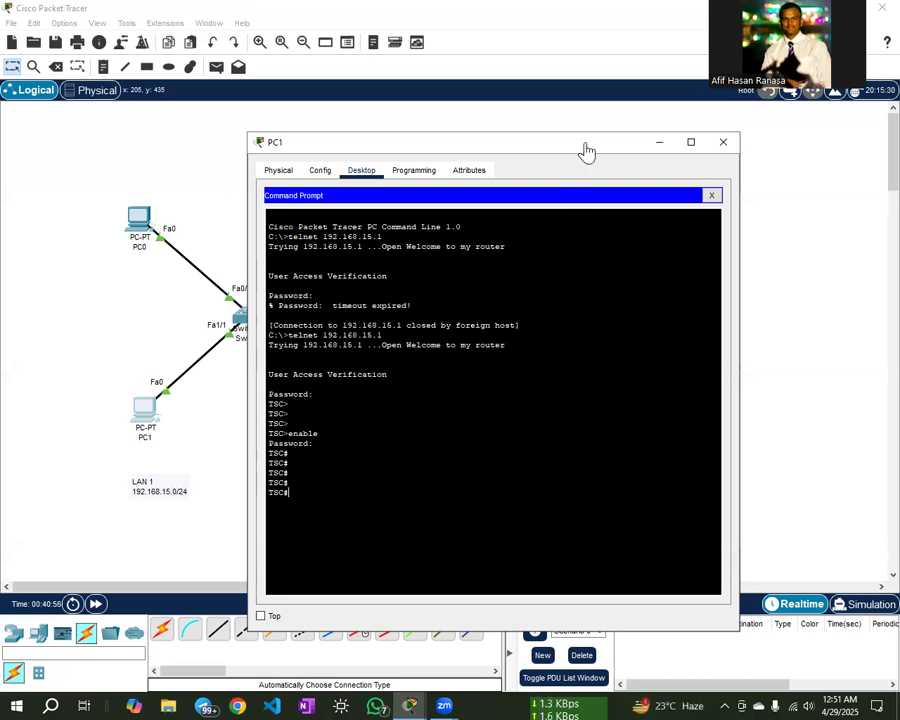
pyautogui.moveTo(581, 150); pyautogui.dragTo(554, 149)
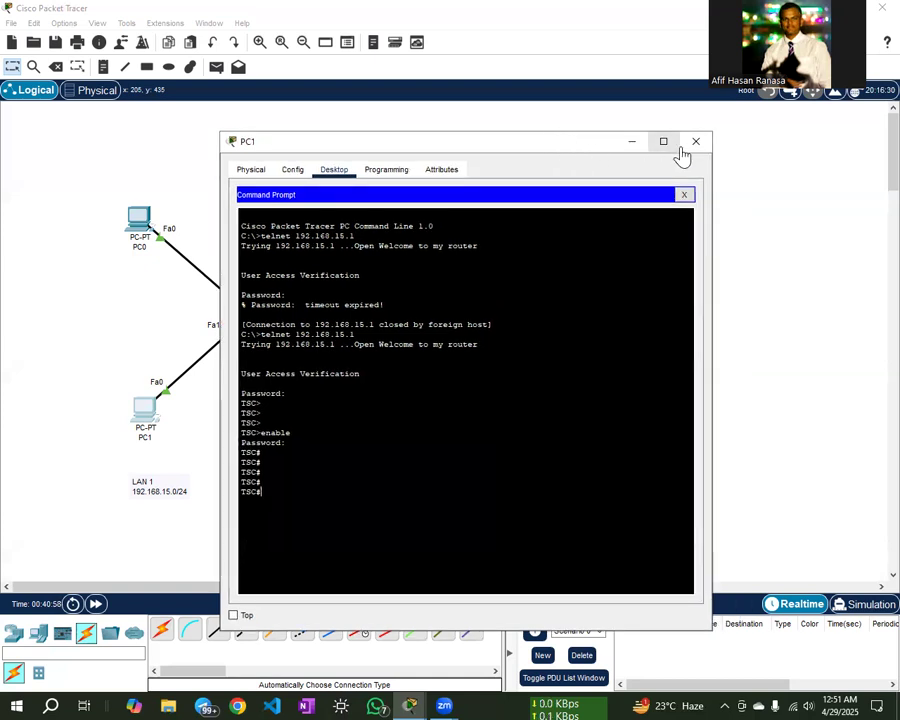
pyautogui.click(690, 148)
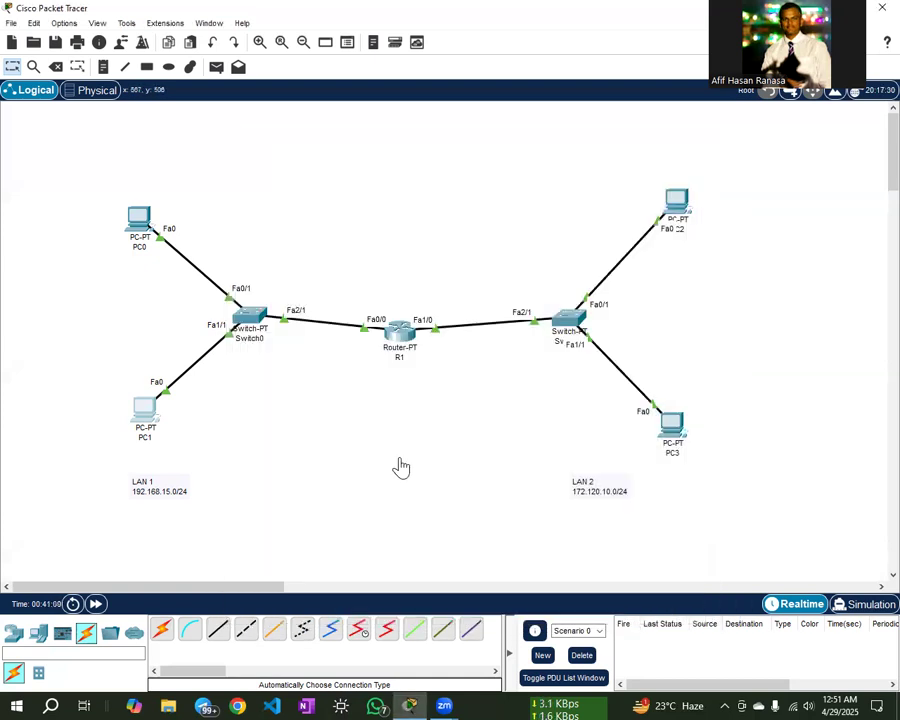